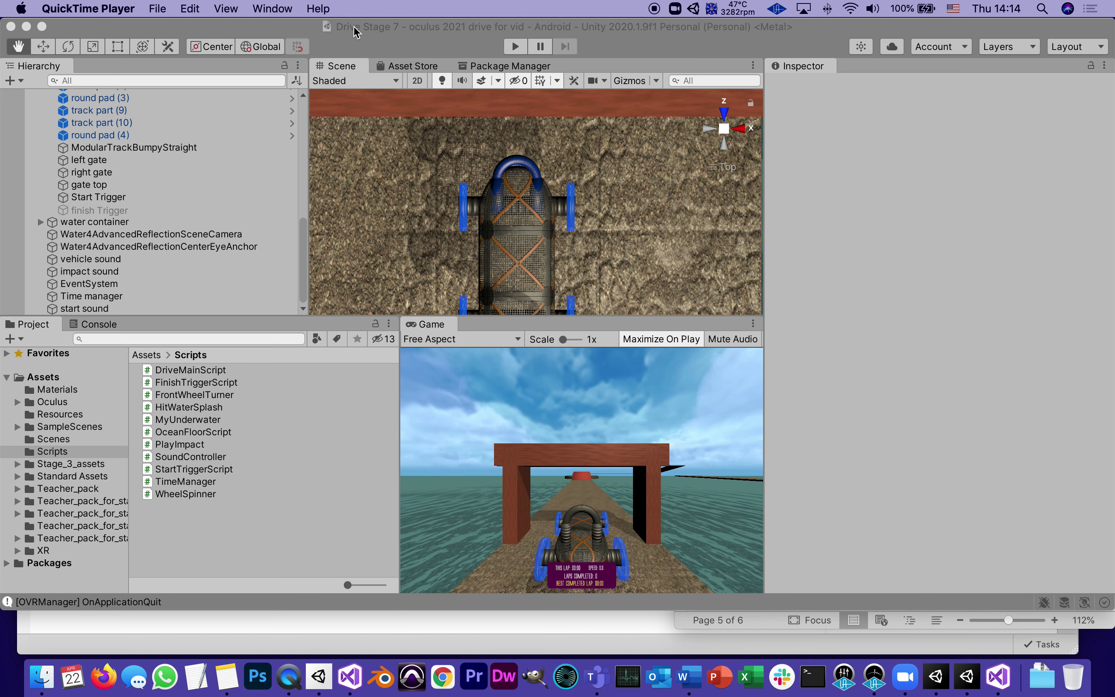
# Step: Browse to the Broward College > Course Development > Immersive 4 > Drive folder, then close the browser
pyautogui.click(44, 679)
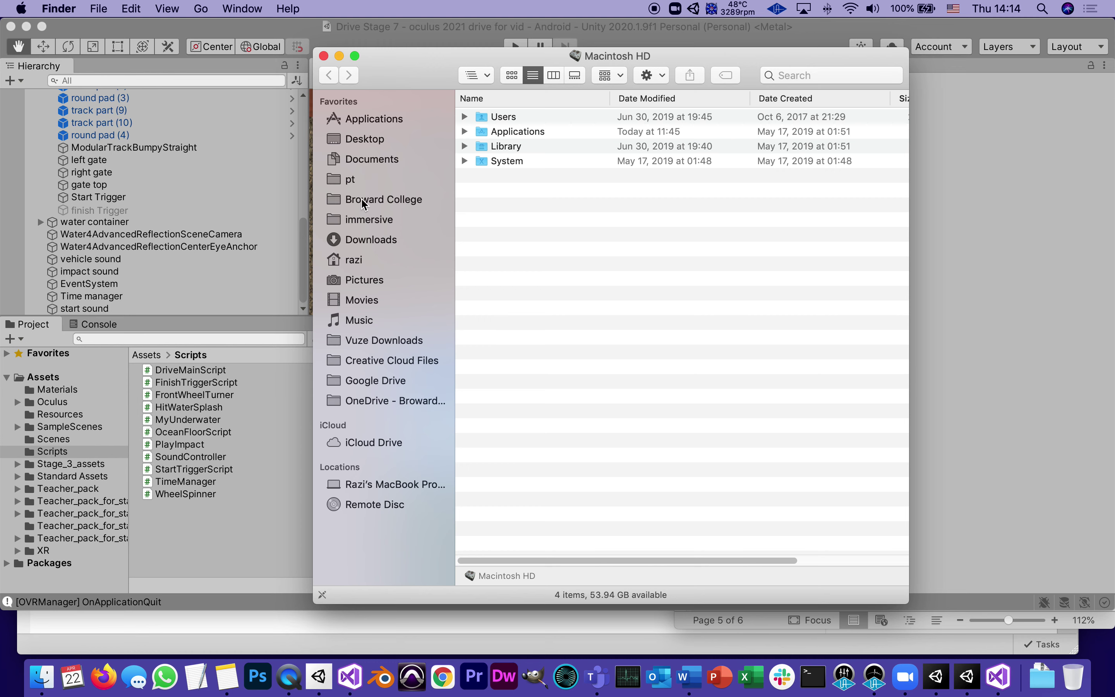
pyautogui.click(362, 200)
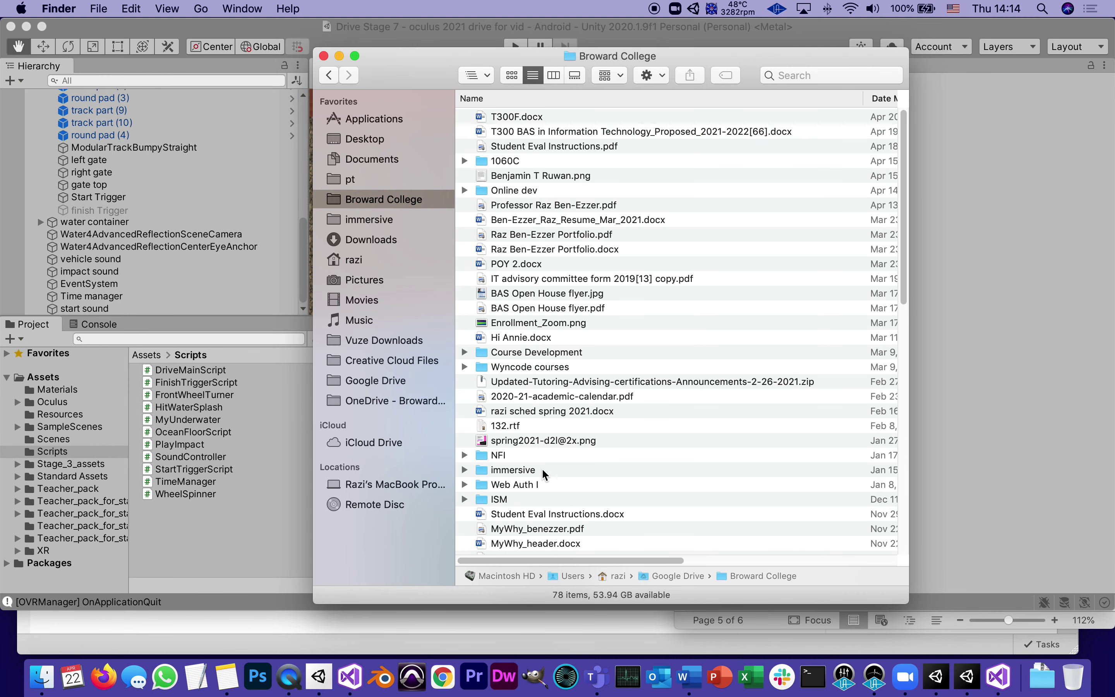
pyautogui.doubleClick(539, 353)
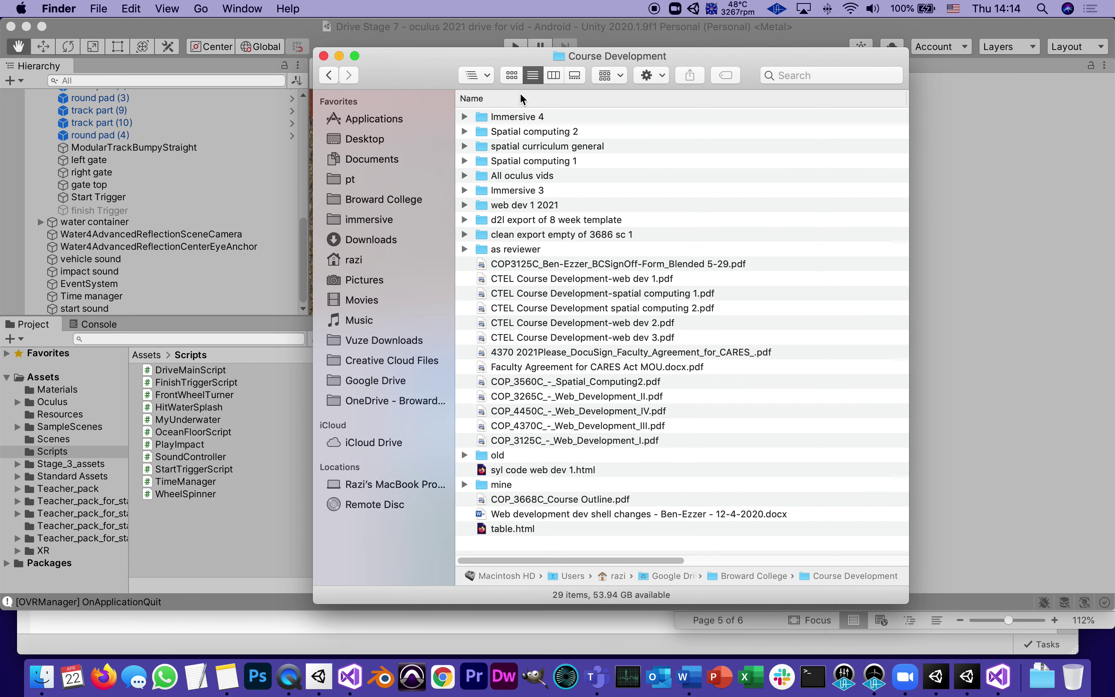
pyautogui.doubleClick(518, 116)
pyautogui.doubleClick(514, 116)
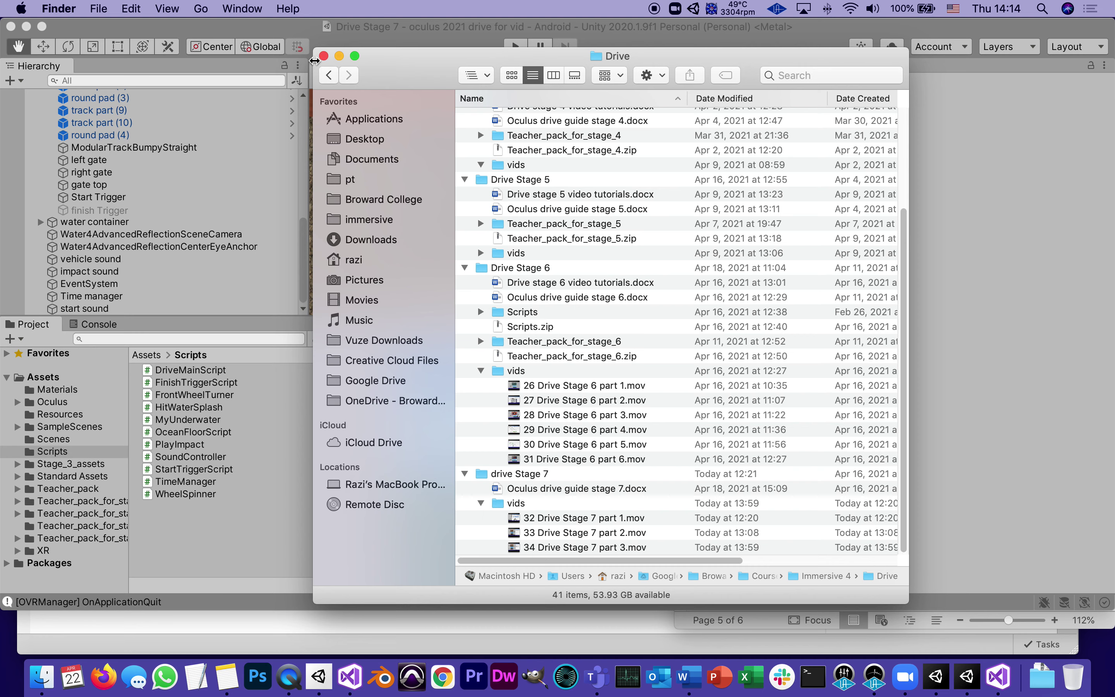
pyautogui.click(324, 56)
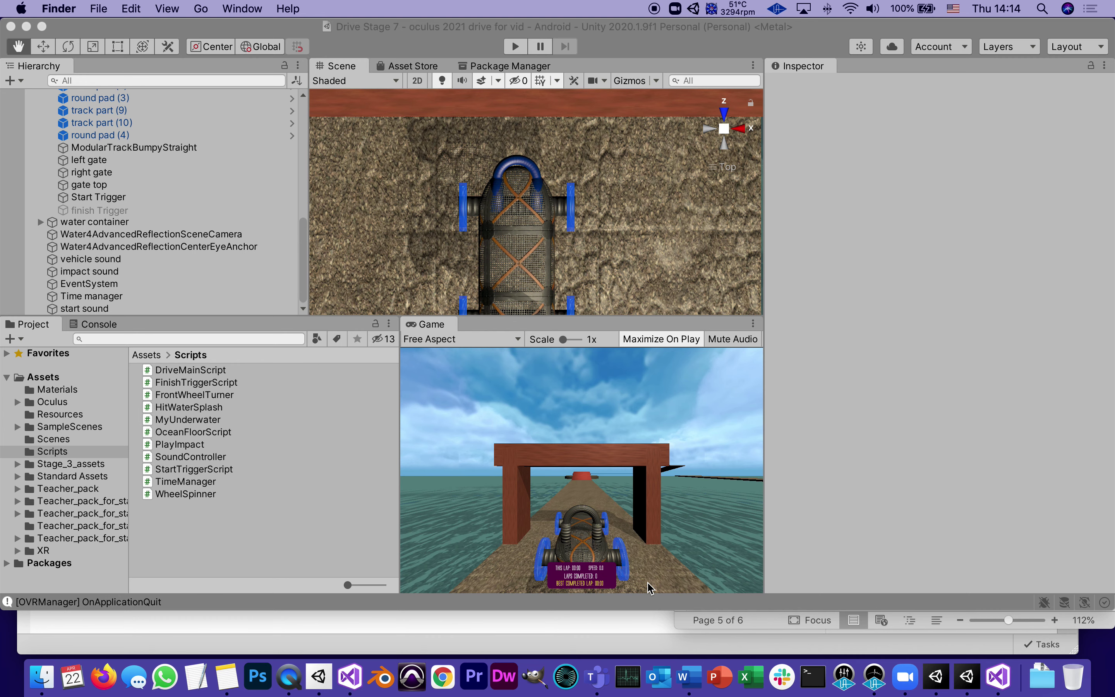
# Step: Widen the Word guide and give step 17 yellow paragraph shading
pyautogui.click(696, 689)
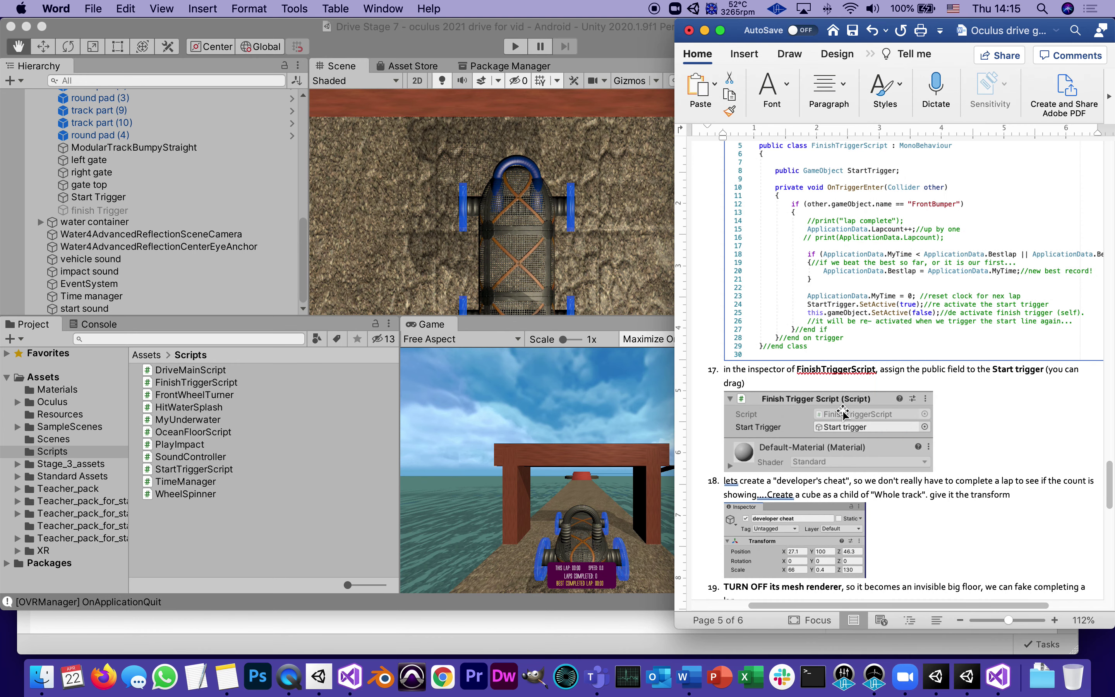
pyautogui.scroll(-3, 877, 465)
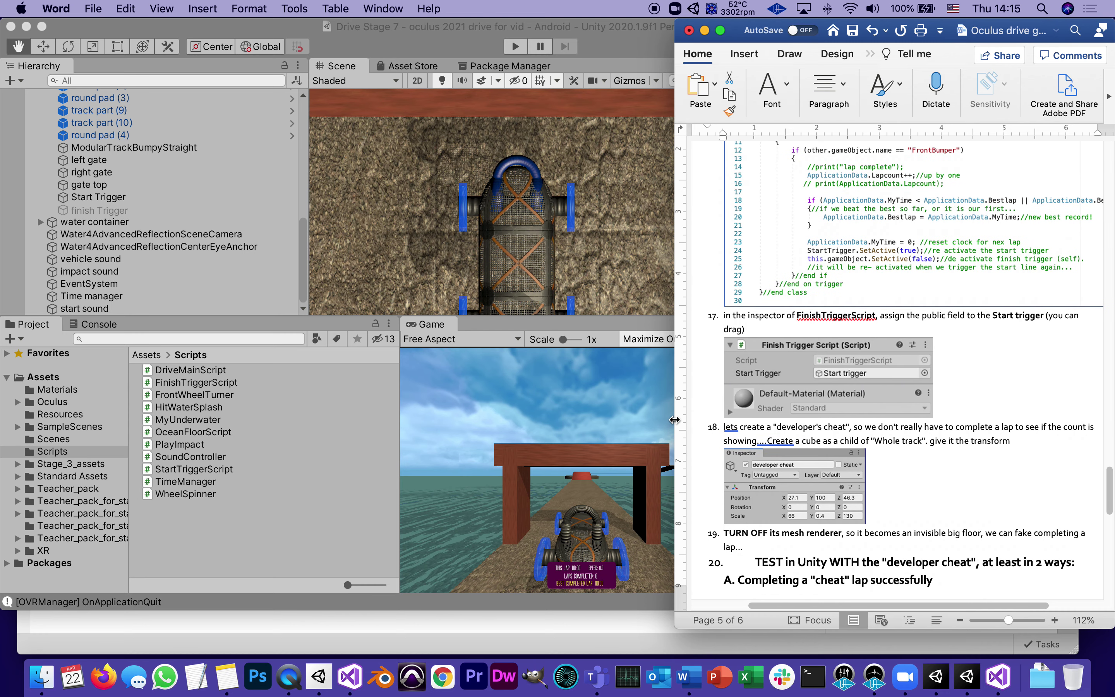
pyautogui.moveTo(675, 420); pyautogui.dragTo(486, 419)
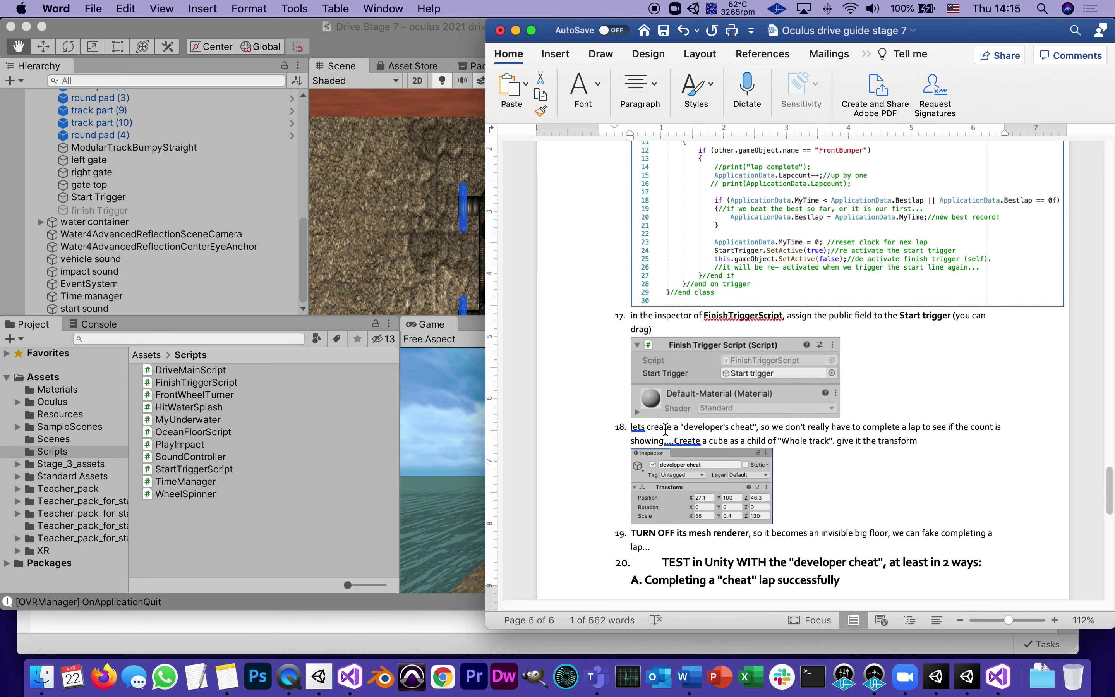
pyautogui.moveTo(651, 329); pyautogui.dragTo(616, 313)
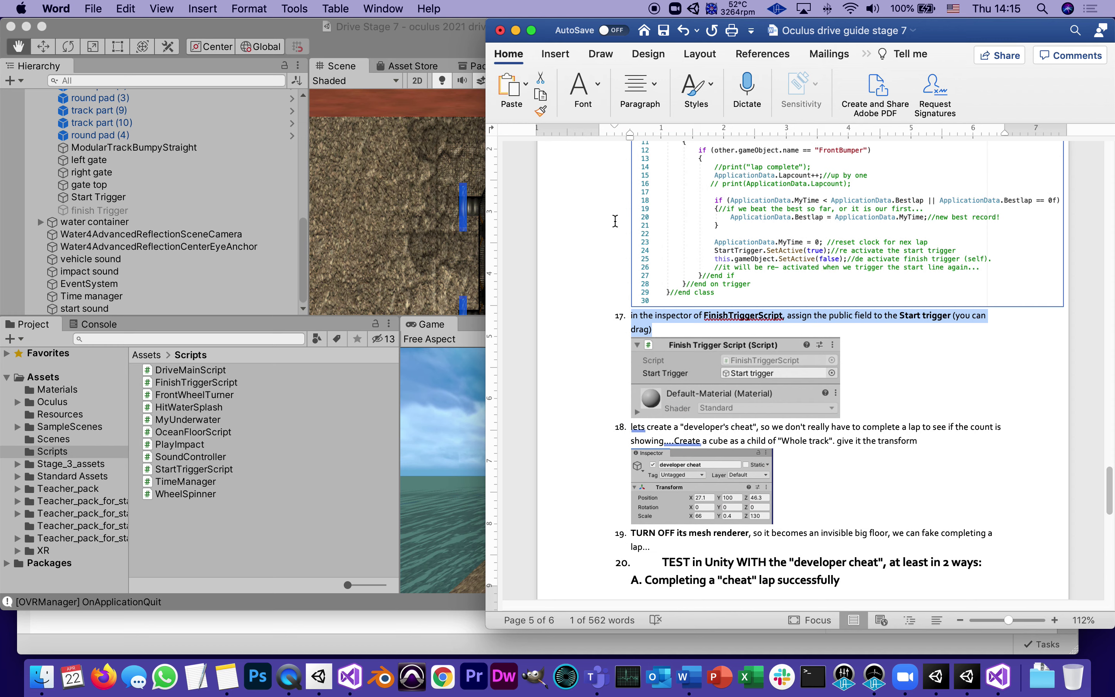
pyautogui.click(639, 87)
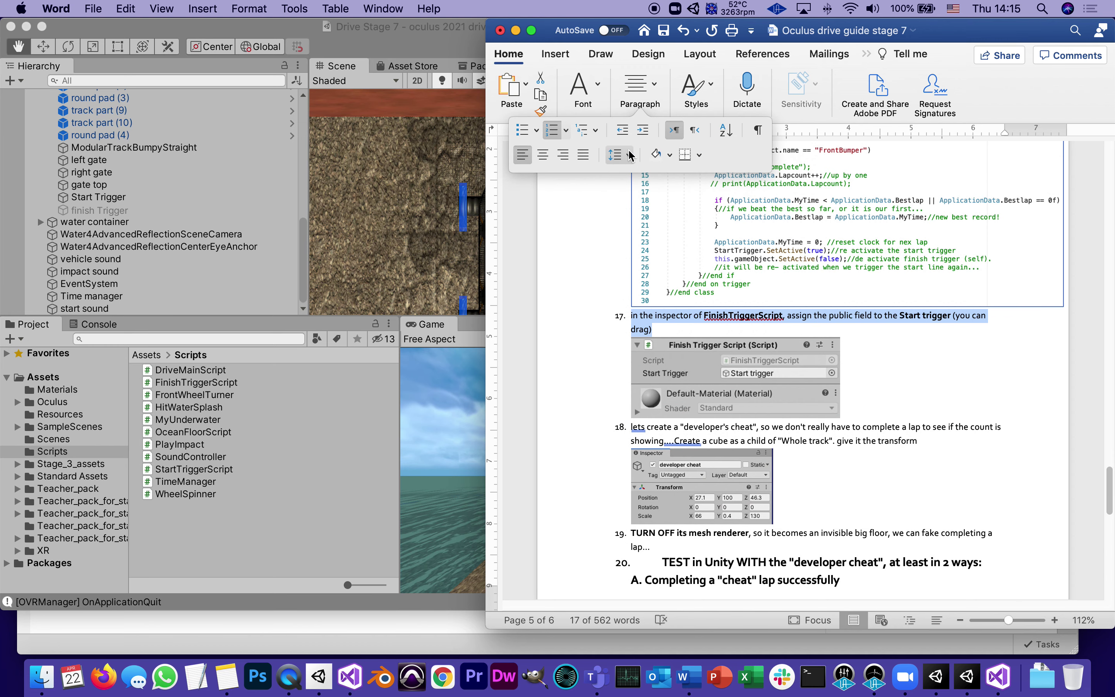
pyautogui.click(669, 155)
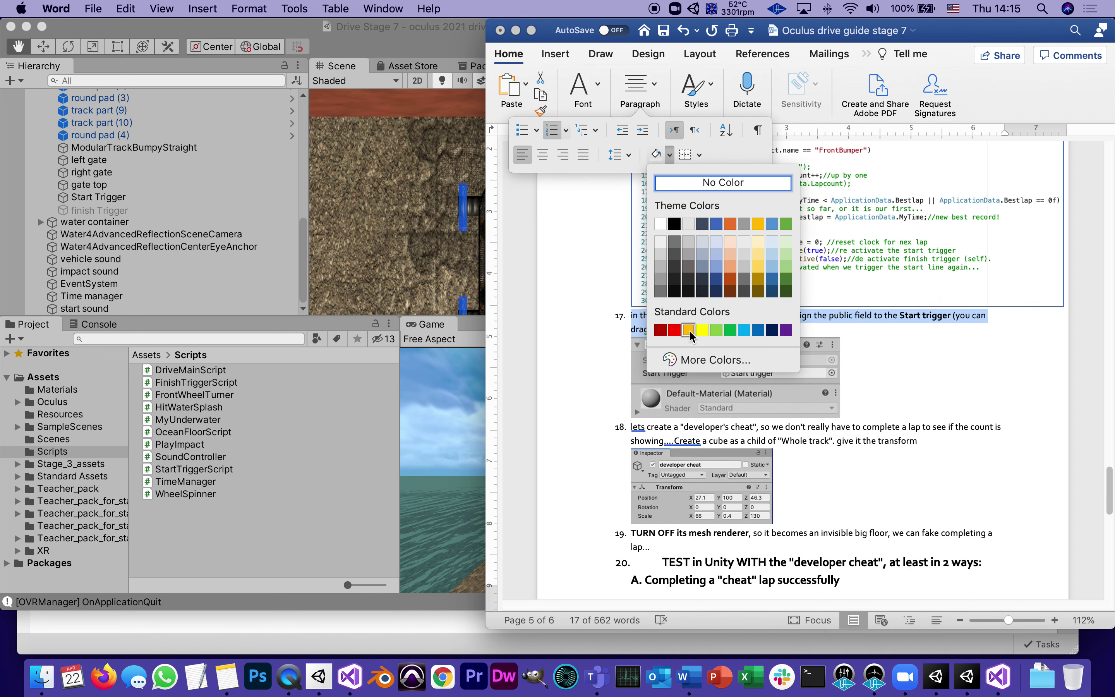
pyautogui.click(702, 330)
pyautogui.click(813, 424)
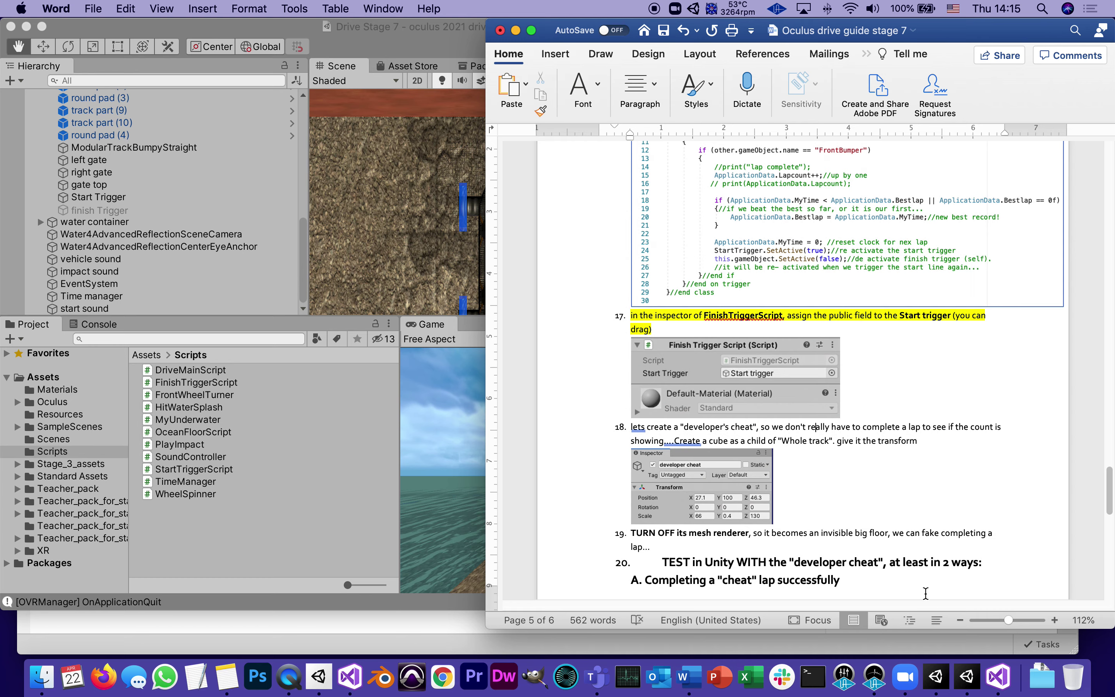
# Step: Zoom the Word document to 142% and narrow its window to reveal Unity
pyautogui.click(1011, 620)
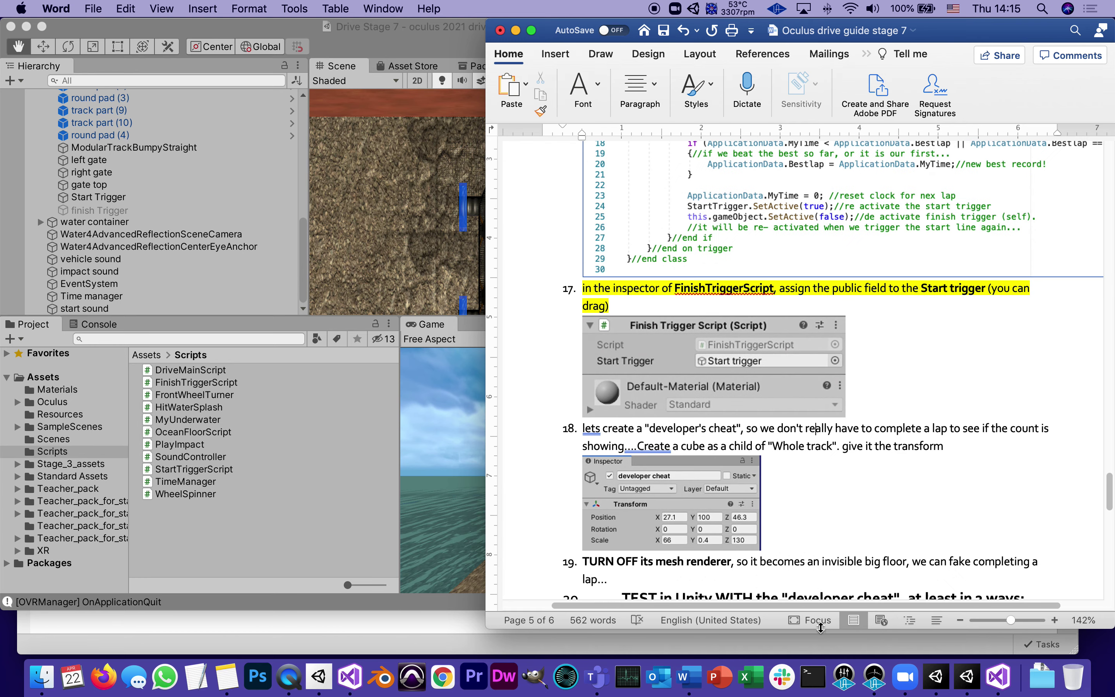
pyautogui.moveTo(487, 411); pyautogui.dragTo(690, 411)
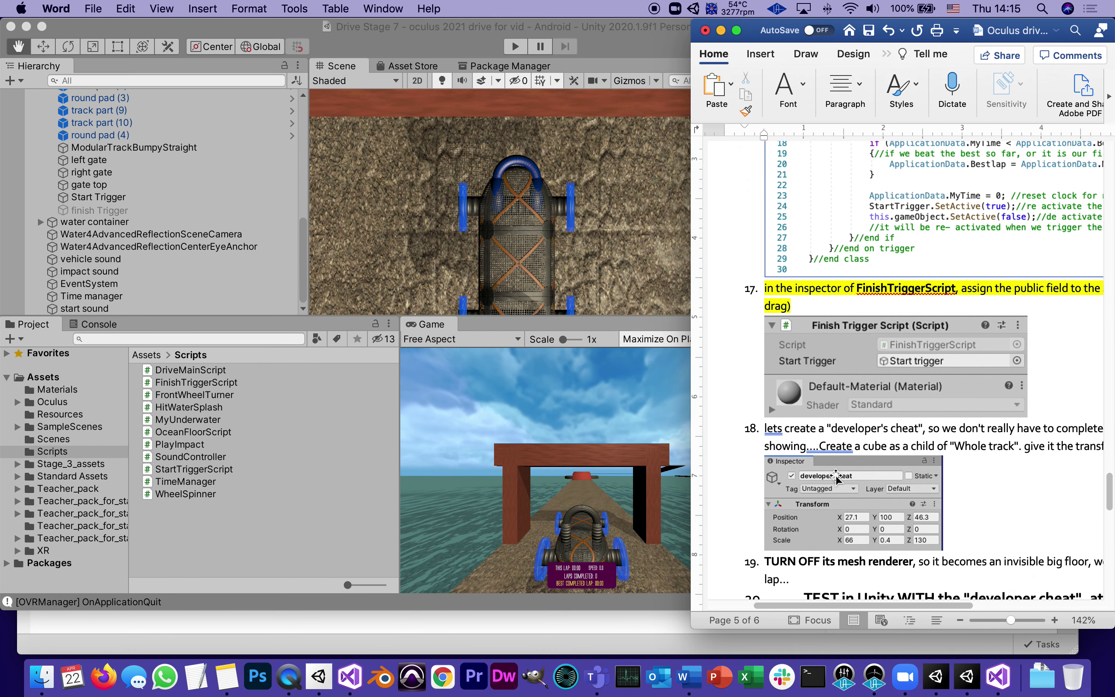
pyautogui.scroll(10, 112, 197)
# Step: Add a 3D cube as a child of whole track in the Hierarchy
pyautogui.click(111, 189)
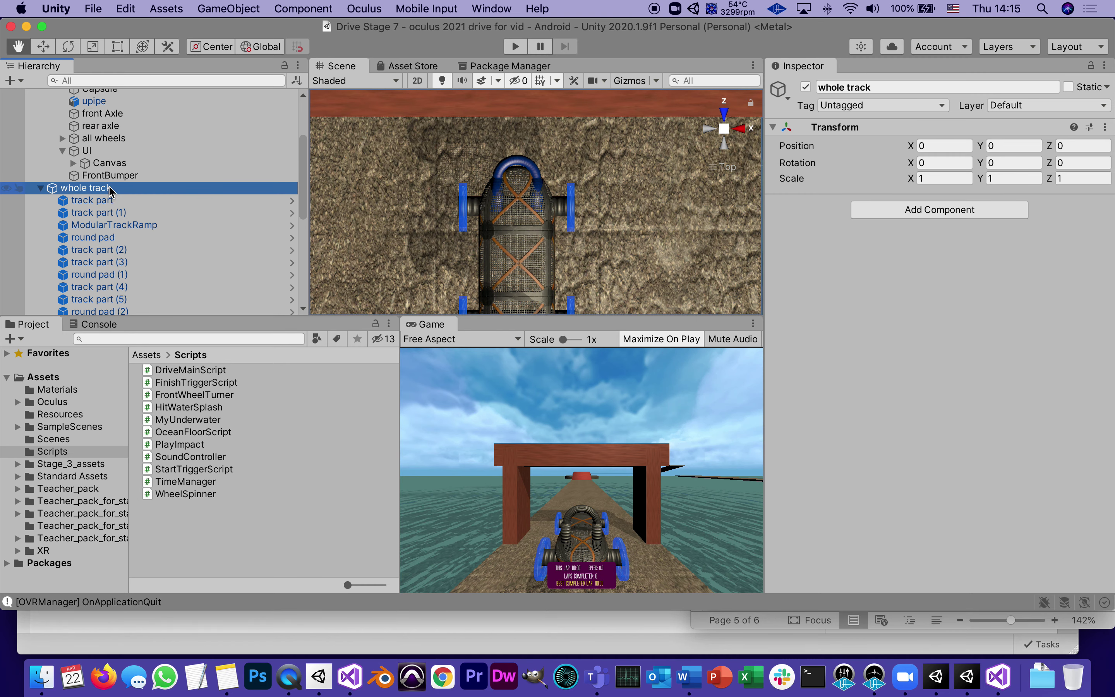
pyautogui.rightClick(111, 188)
pyautogui.moveTo(152, 353)
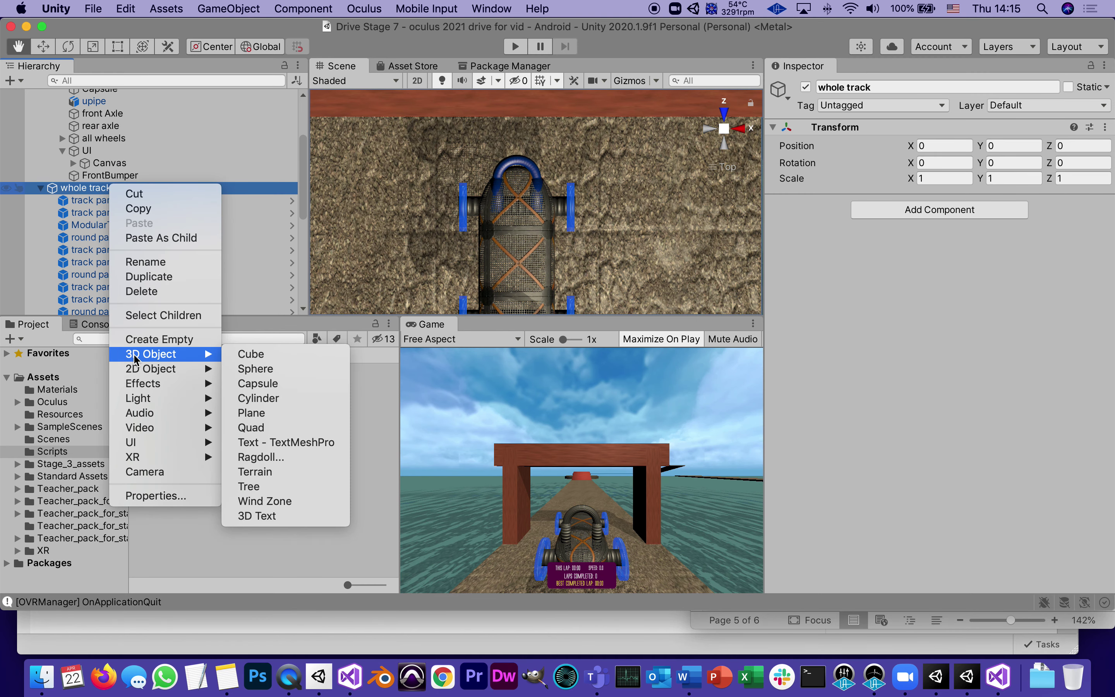
pyautogui.click(282, 354)
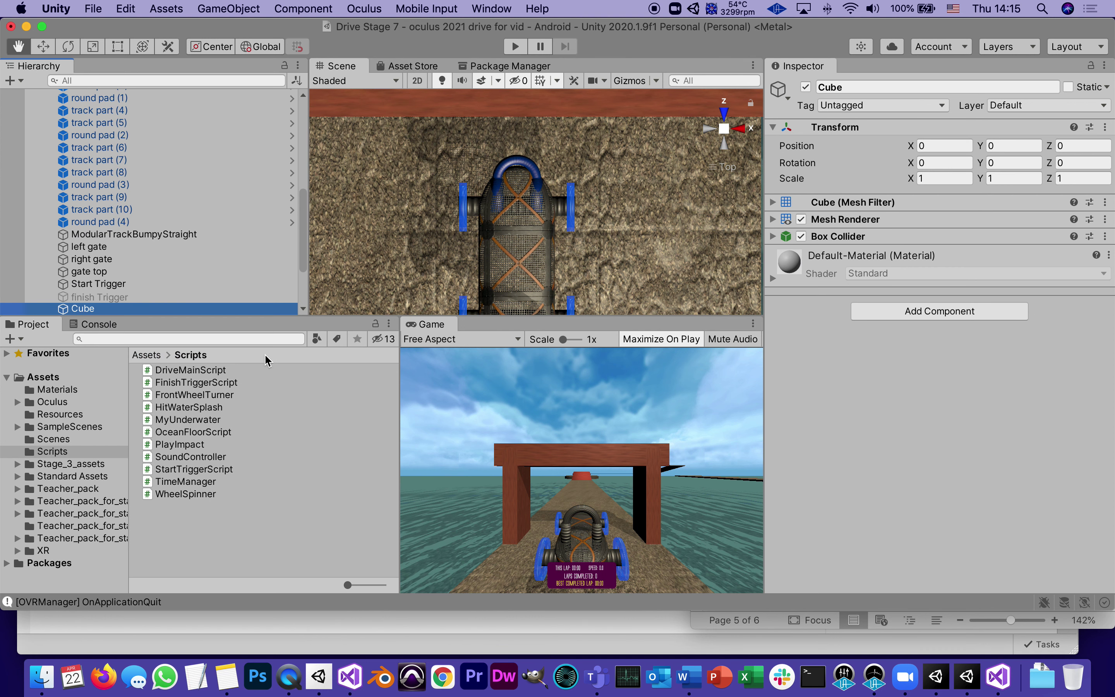
# Step: Rename the new cube to 'developer cheat' and narrow Unity beside the Word guide
pyautogui.click(849, 87)
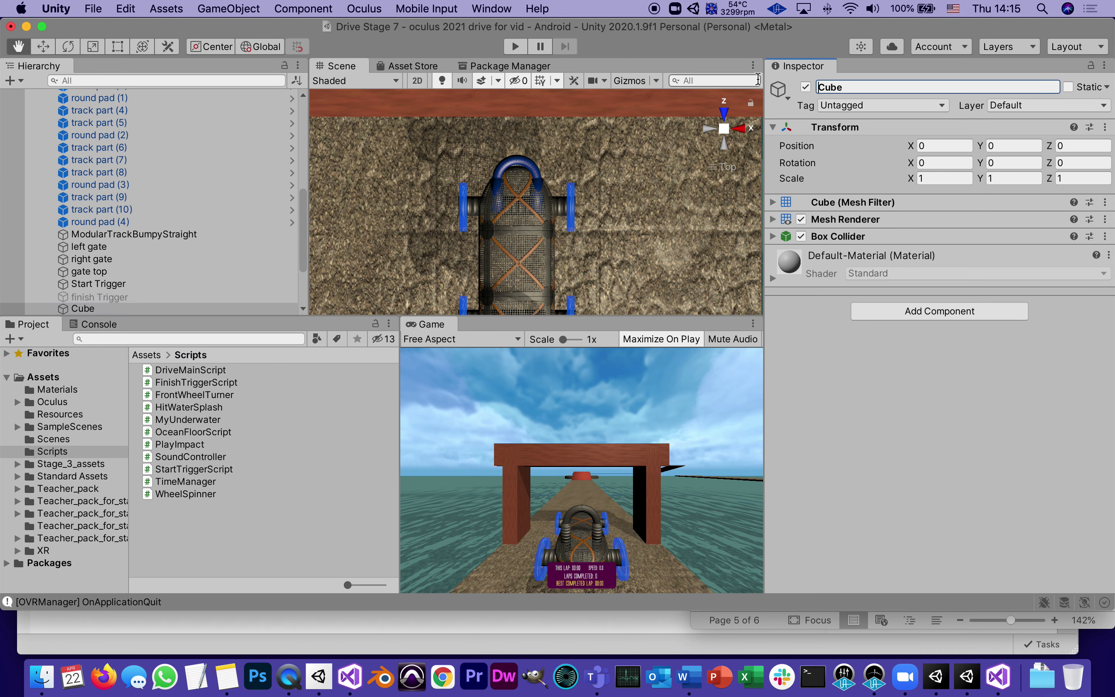
pyautogui.press('super+a')
pyautogui.write('developer cheat')
pyautogui.moveTo(1113, 336); pyautogui.dragTo(743, 362)
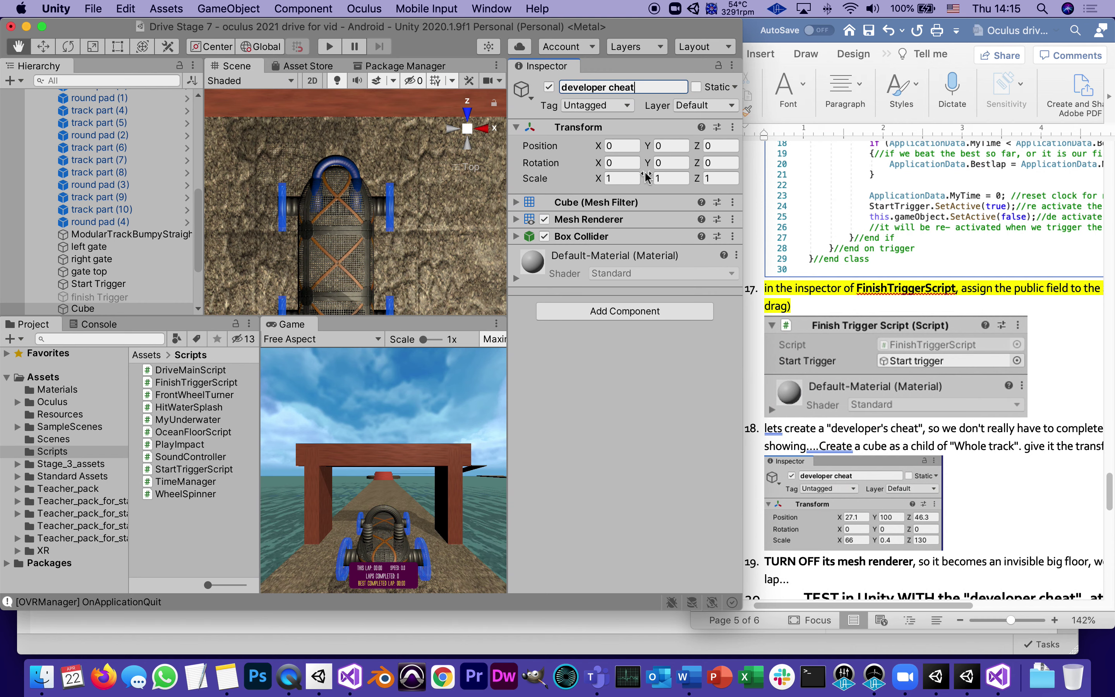
# Step: Set developer cheat's Position to X 27.1, Y 100, Z 46.3
pyautogui.click(608, 147)
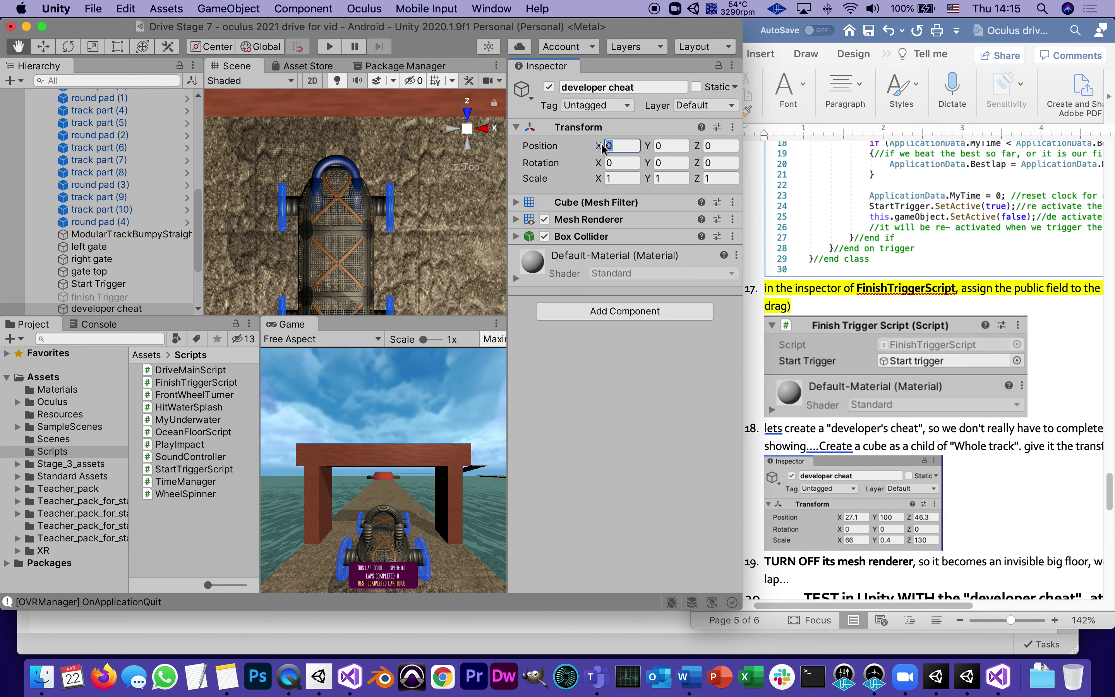
pyautogui.write('27')
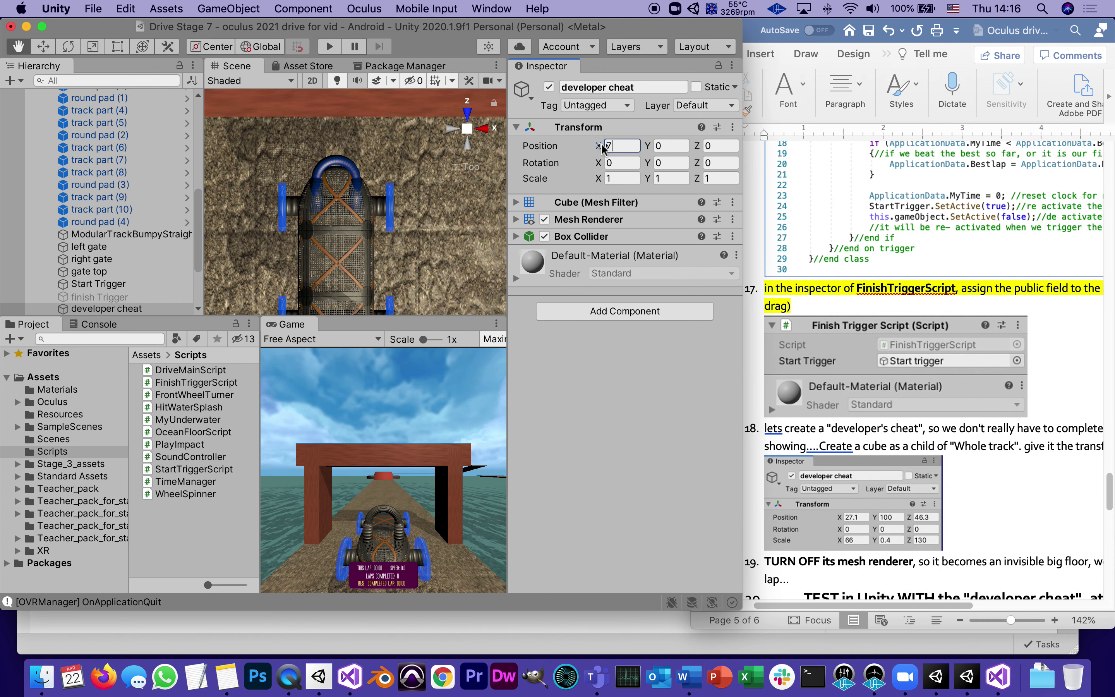
pyautogui.press('BackSpace')
pyautogui.press('BackSpace')
pyautogui.write('2')
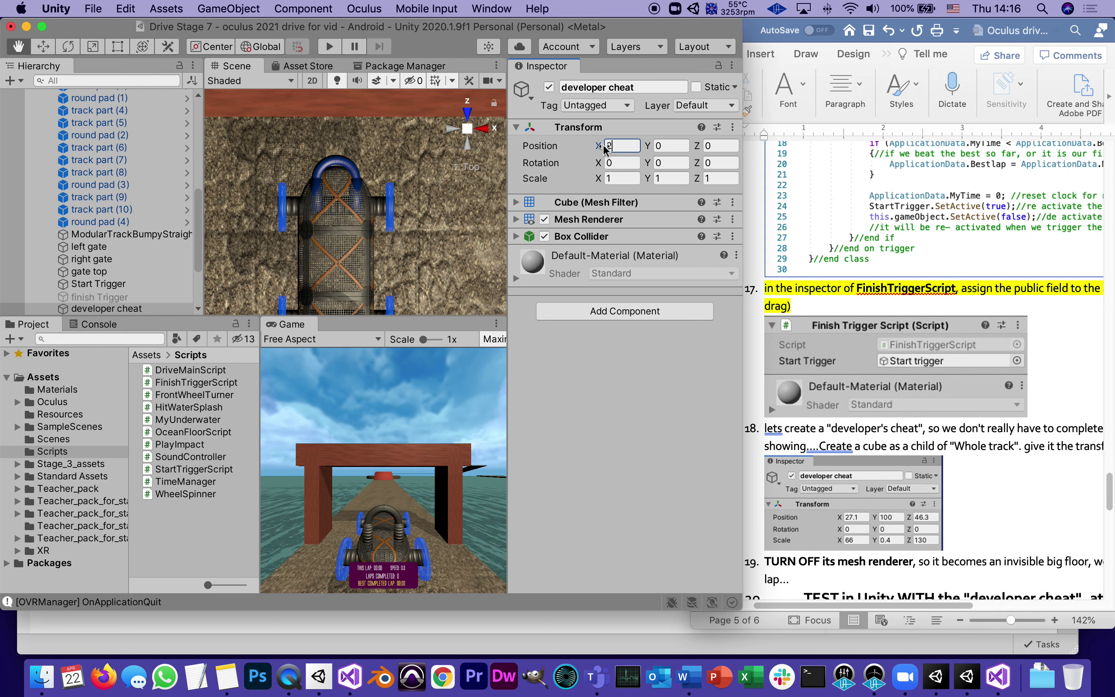
pyautogui.write('7')
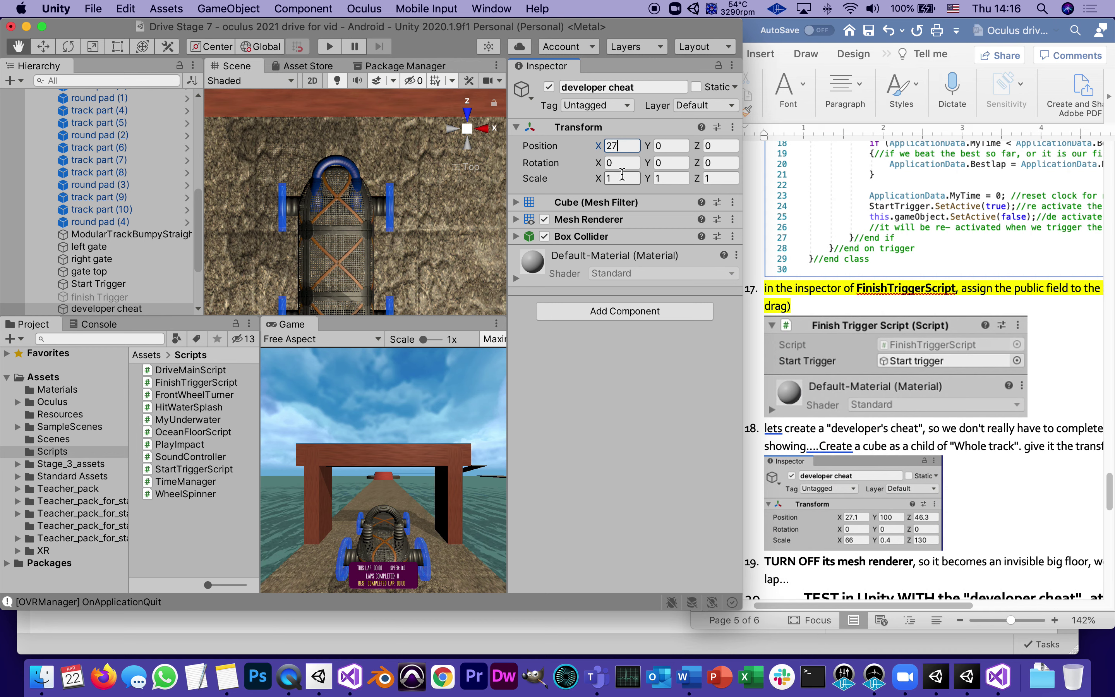
pyautogui.write('.1')
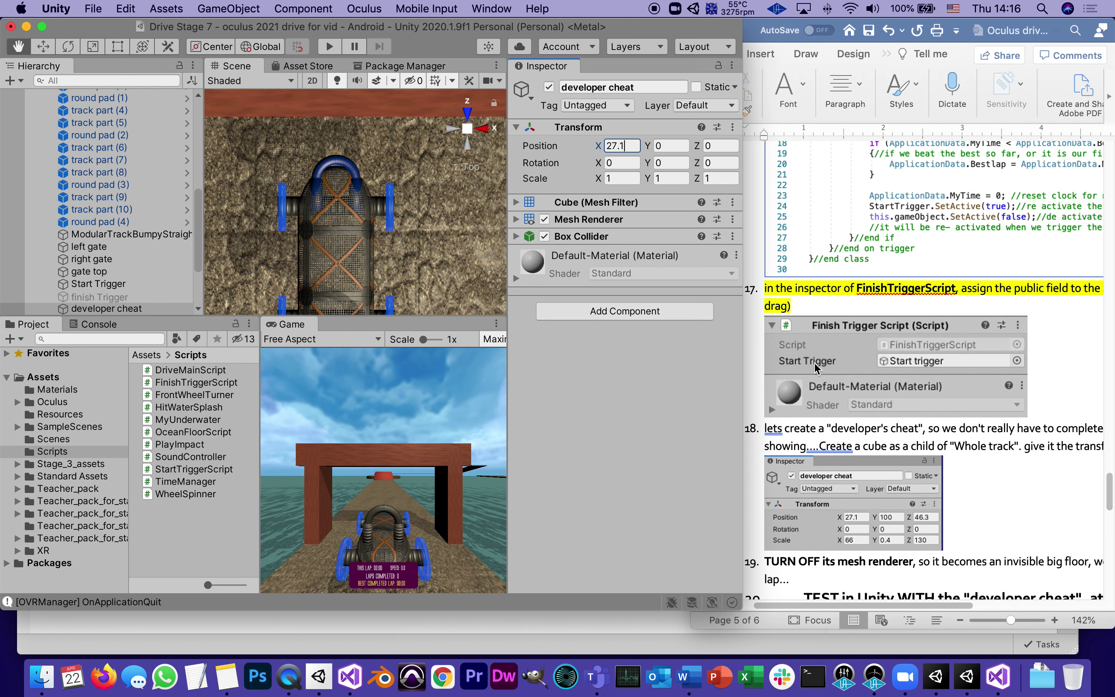
pyautogui.press('Tab')
pyautogui.write('100')
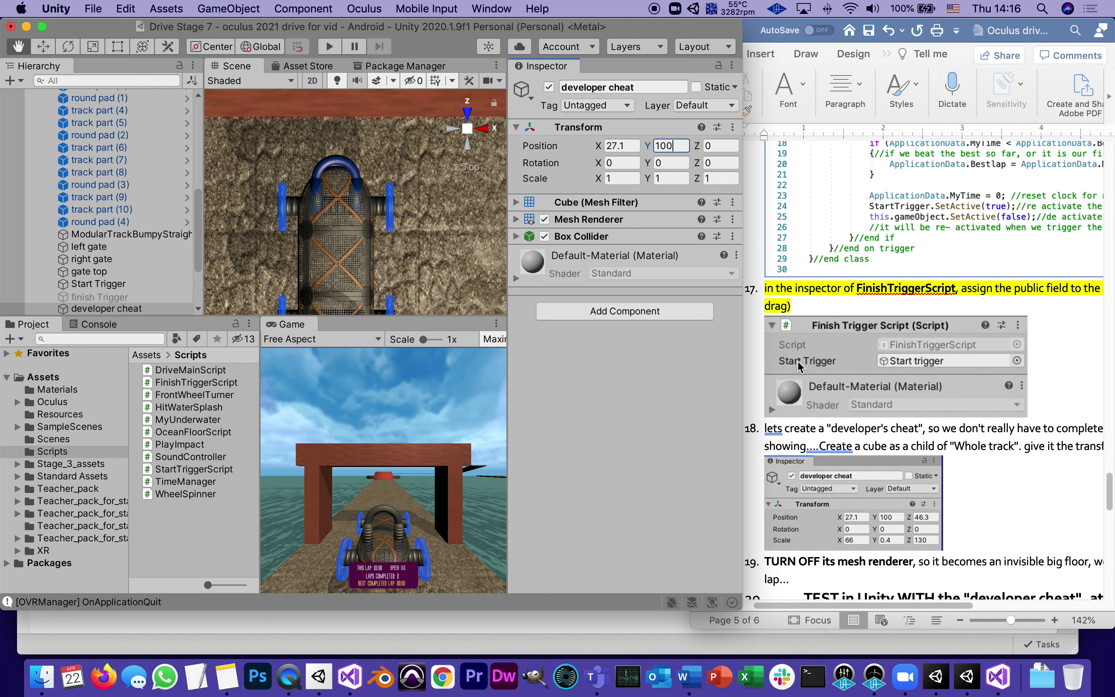
pyautogui.click(717, 145)
pyautogui.write('4')
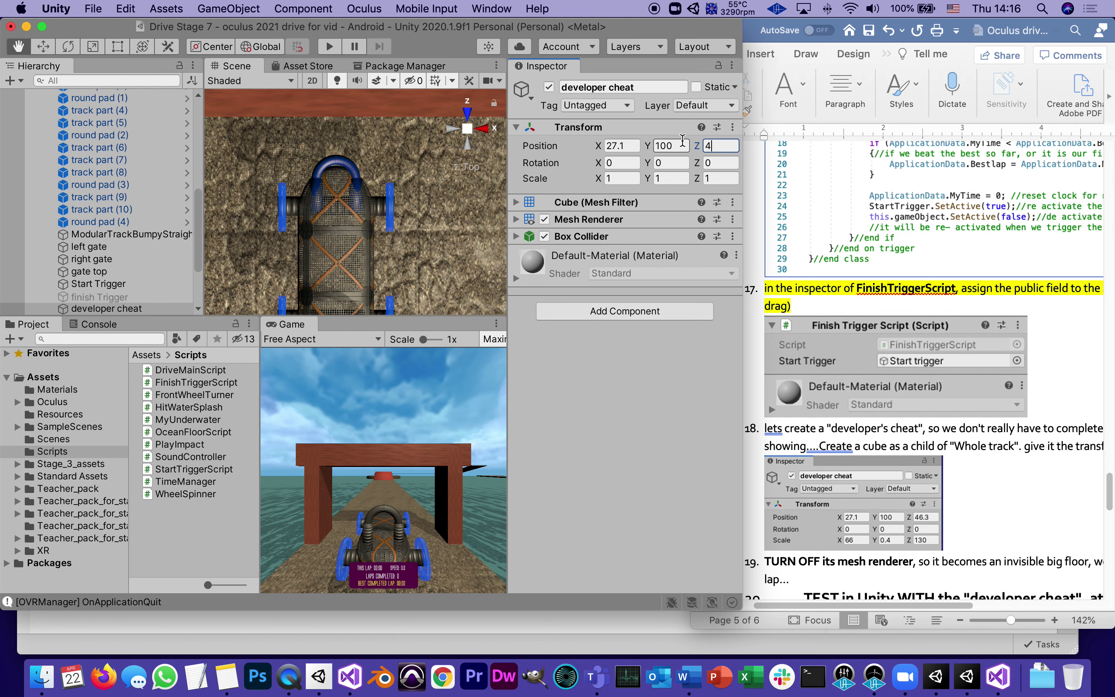
pyautogui.write('6.')
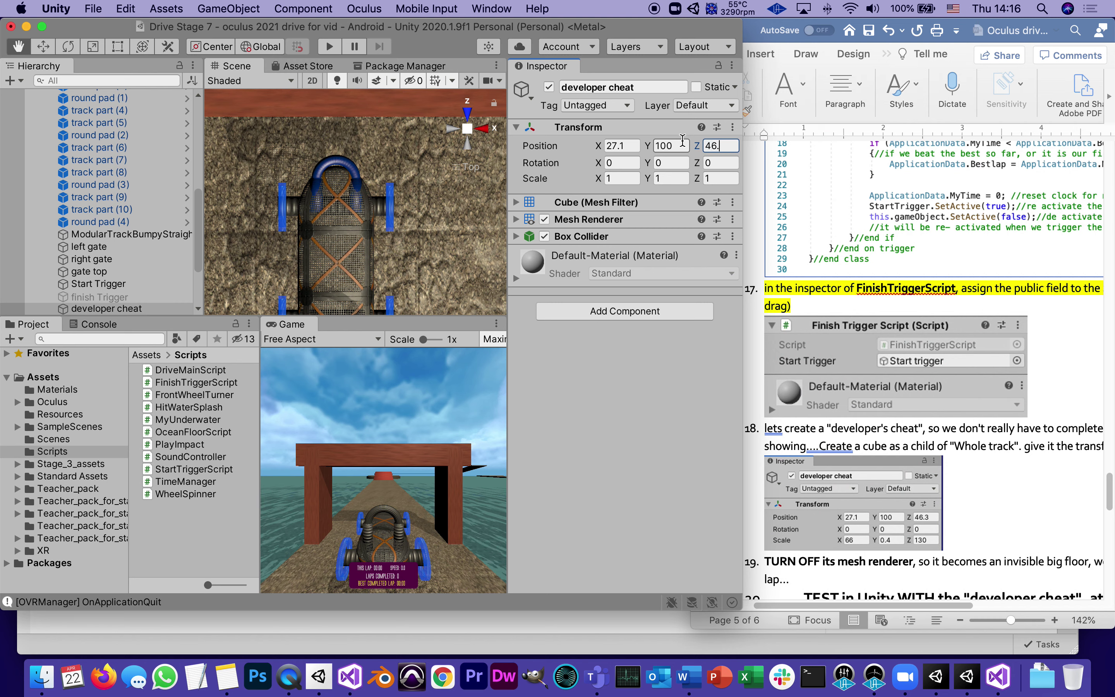
pyautogui.write('3')
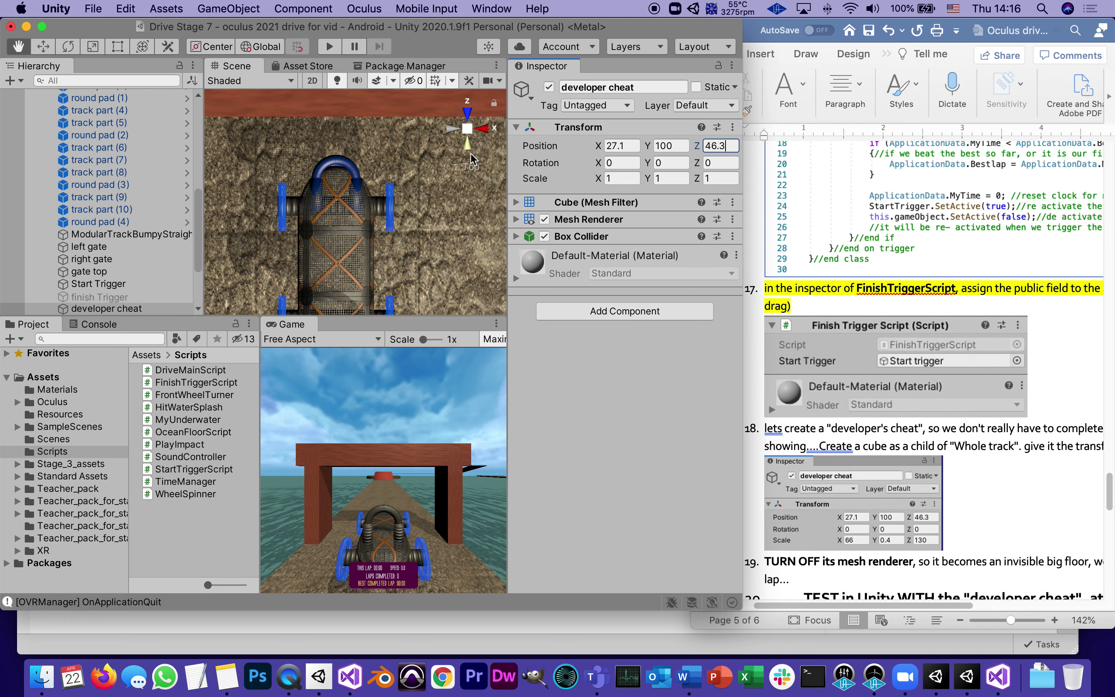
# Step: Frame the developer cheat cube in the Scene view
pyautogui.click(468, 113)
pyautogui.click(467, 113)
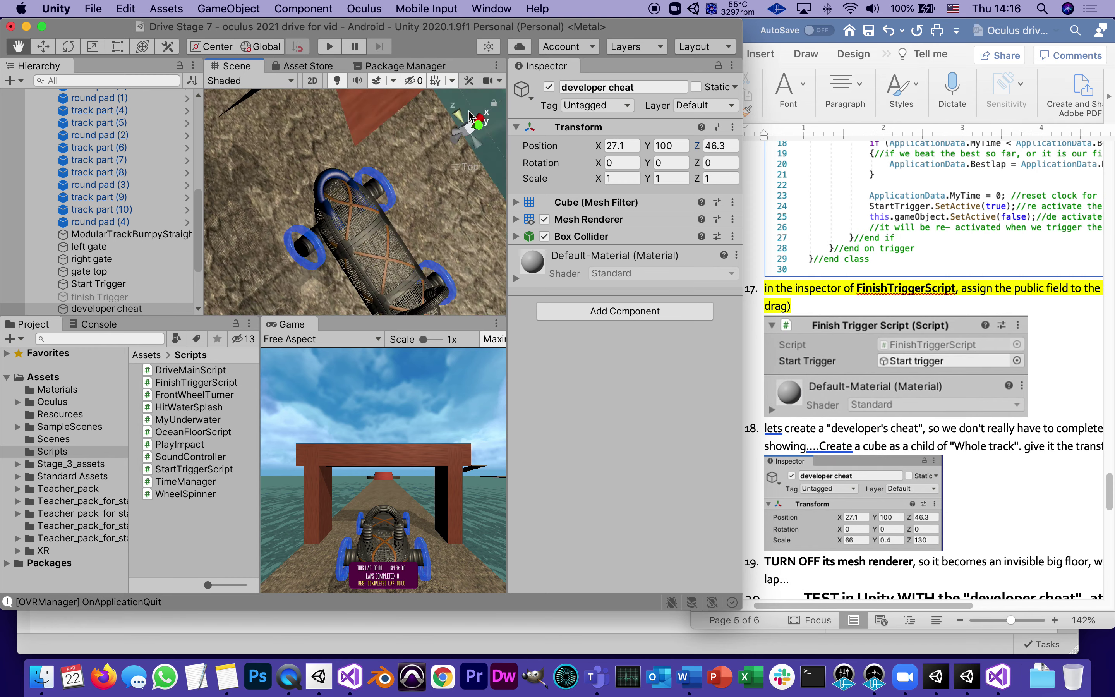
pyautogui.scroll(-5, 426, 173)
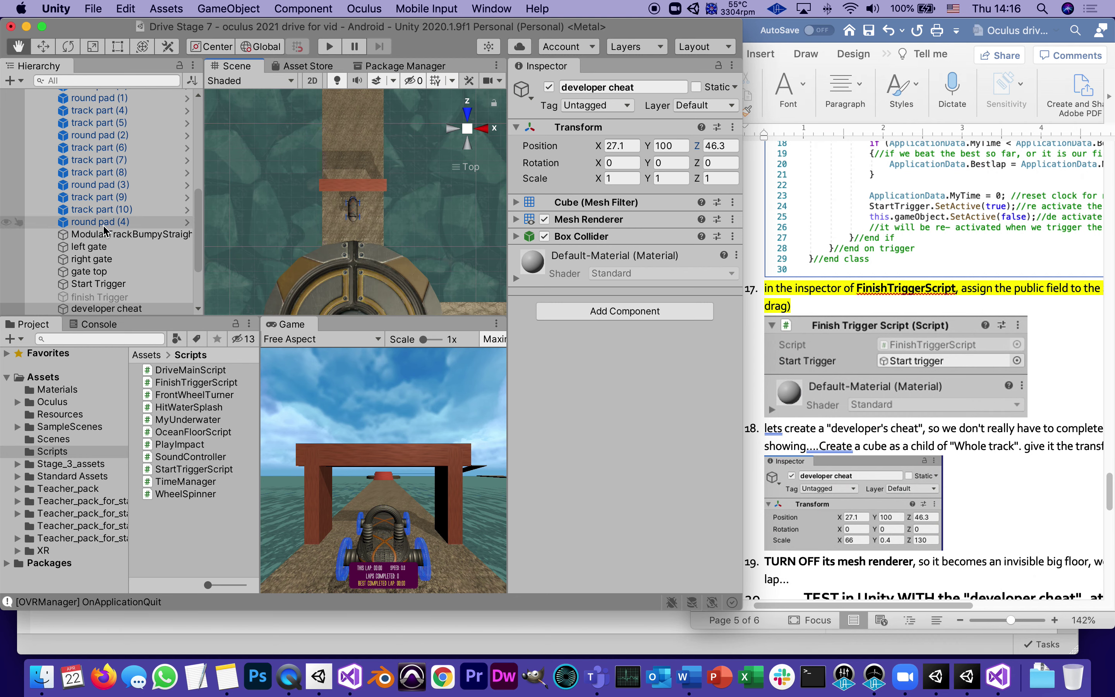
pyautogui.doubleClick(68, 309)
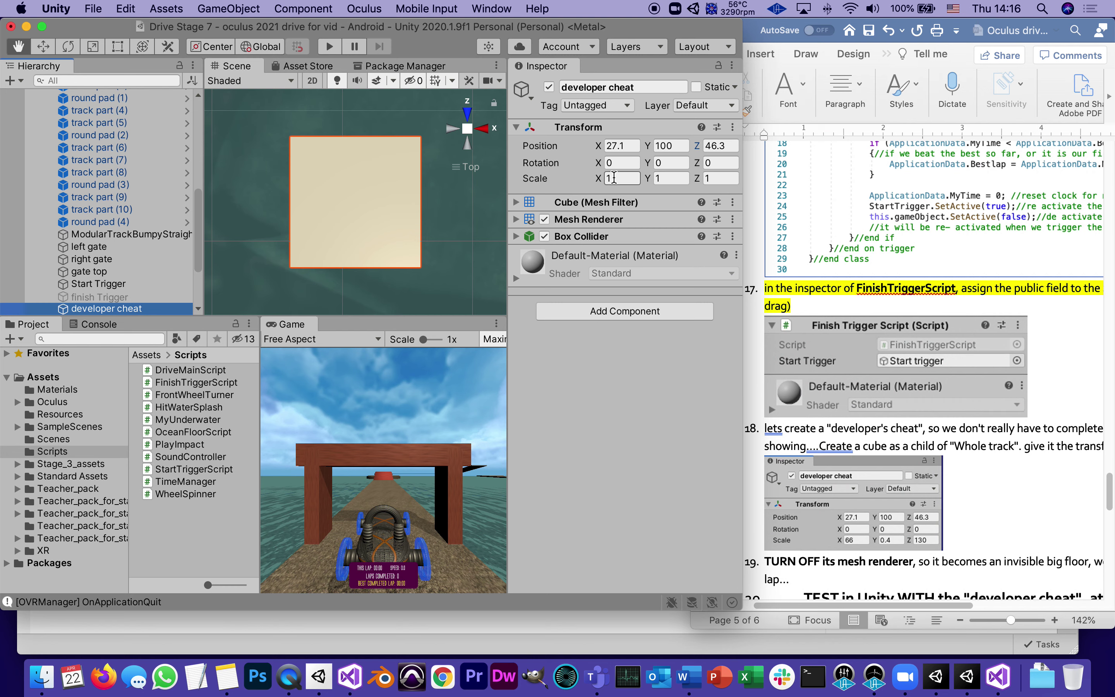
# Step: Scale developer cheat to 66, 0.4, 130 and switch off its Mesh Renderer
pyautogui.click(611, 182)
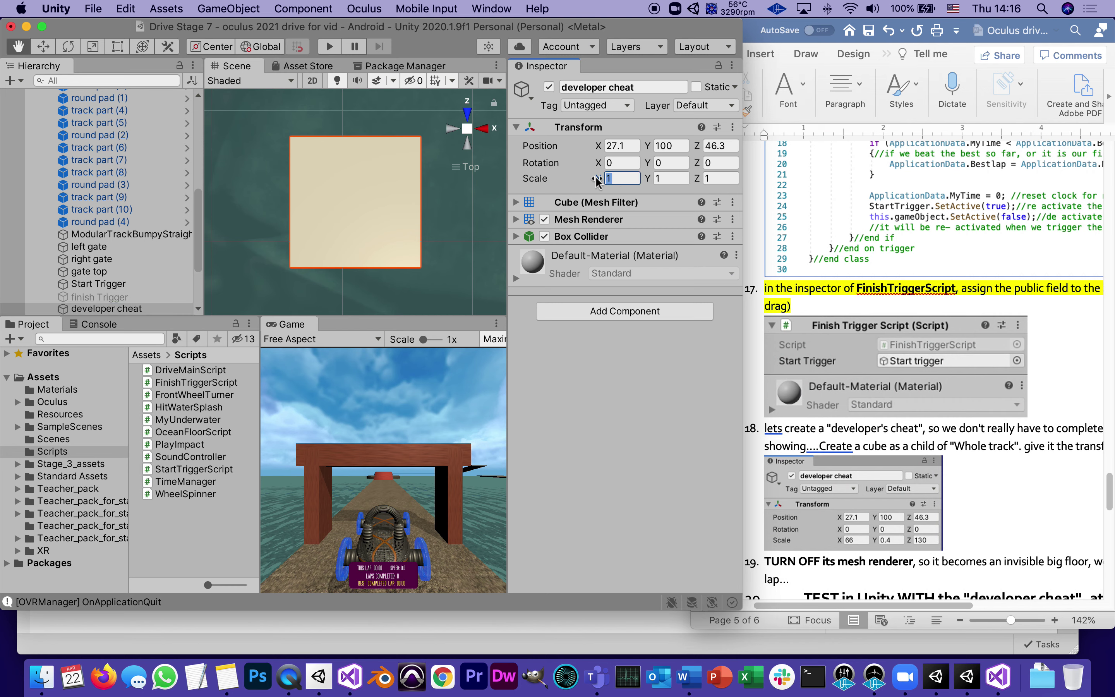
pyautogui.write('66')
pyautogui.scroll(-5, 388, 212)
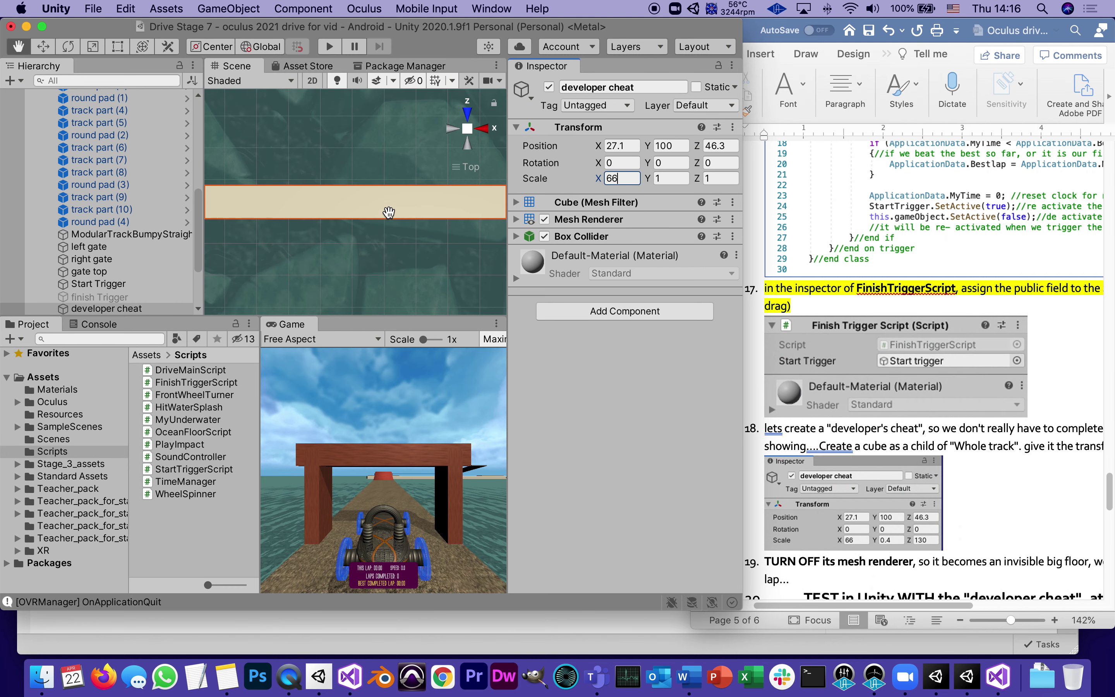
pyautogui.scroll(-6, 388, 212)
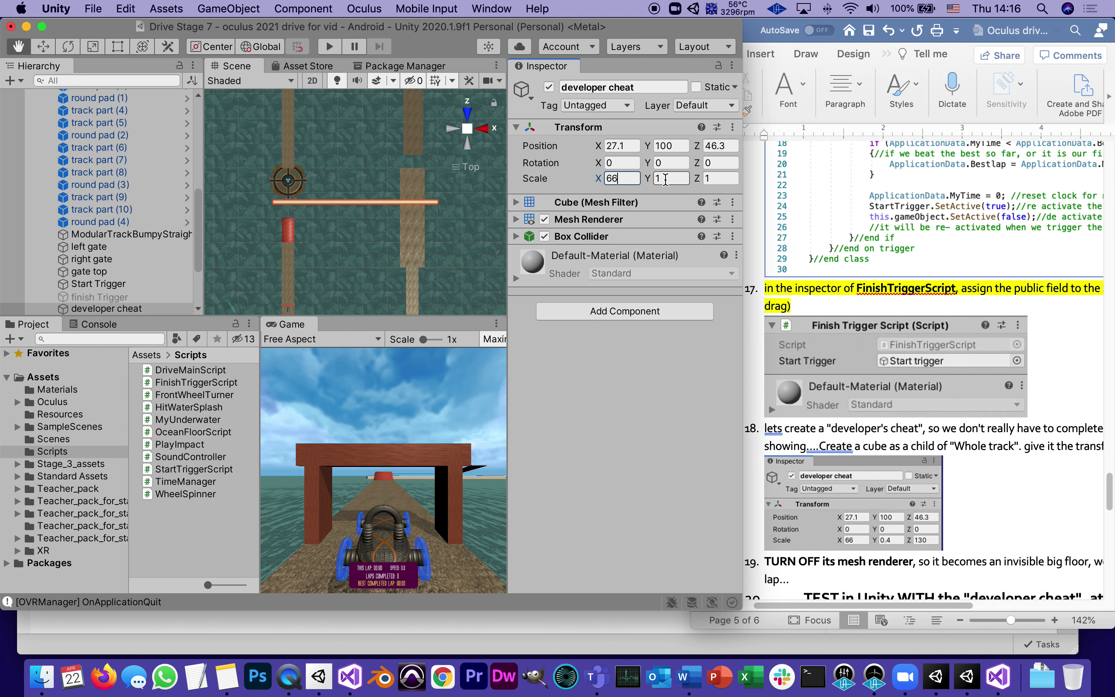
pyautogui.click(664, 179)
pyautogui.write('0')
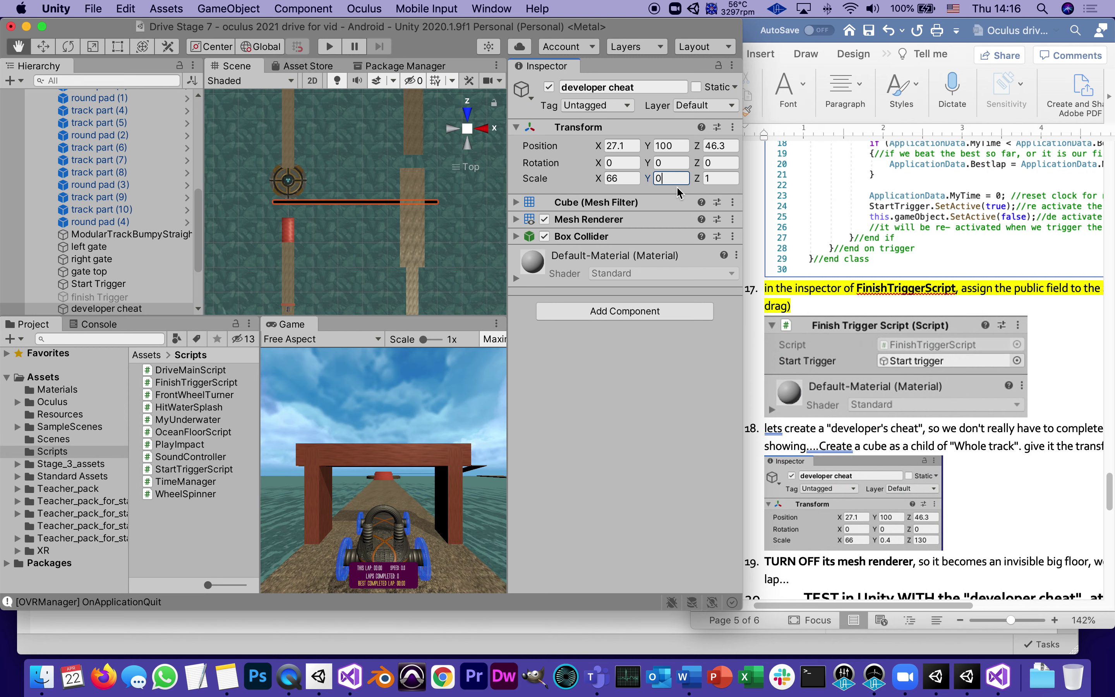
pyautogui.write('.4')
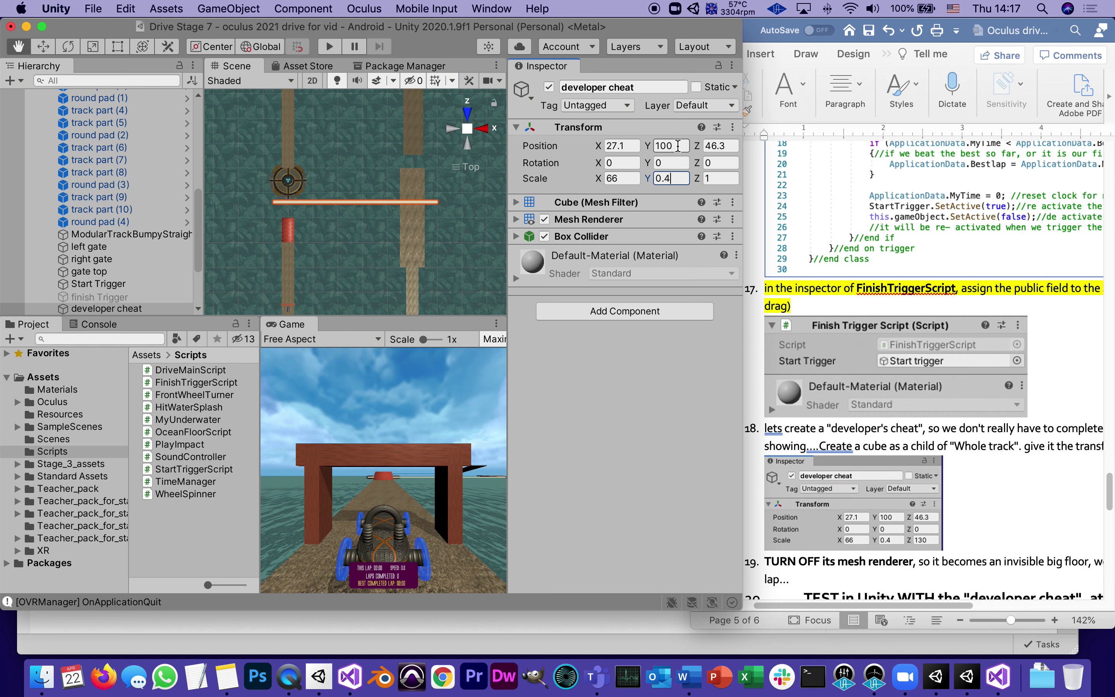
pyautogui.click(705, 178)
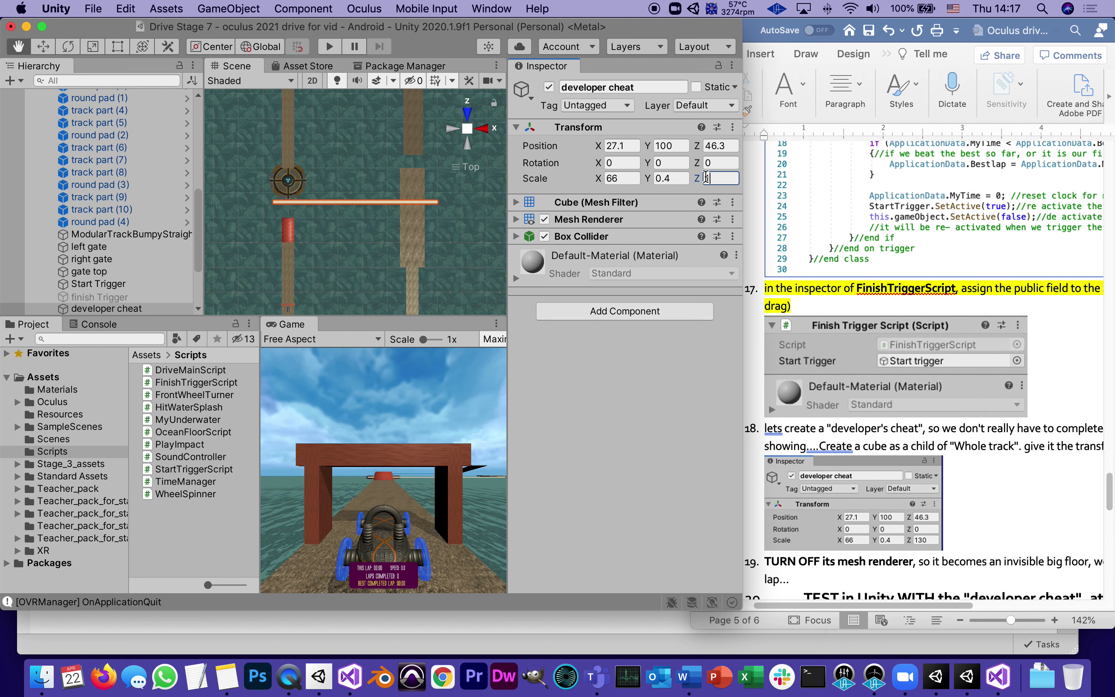
pyautogui.write('130')
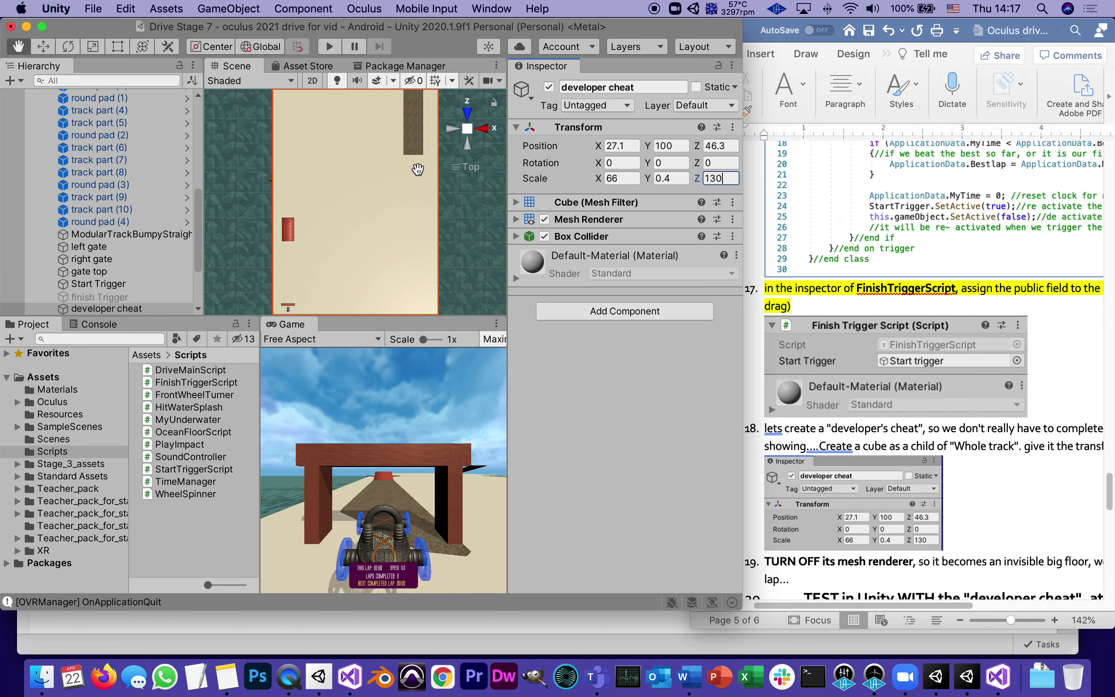
pyautogui.scroll(-2, 417, 170)
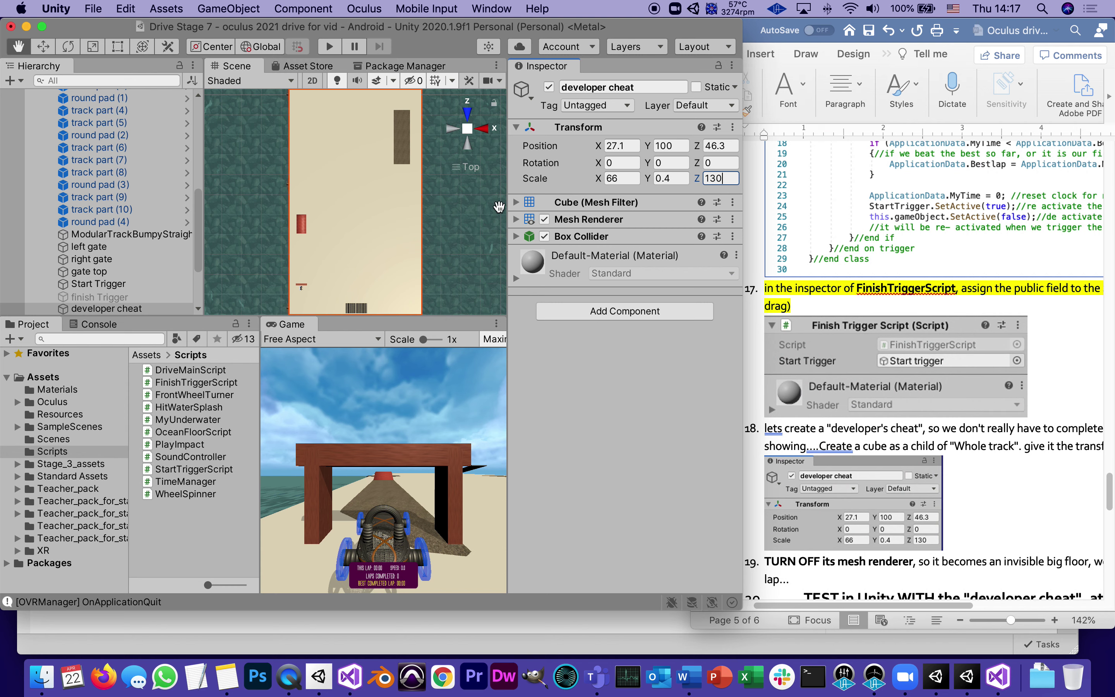
pyautogui.click(545, 220)
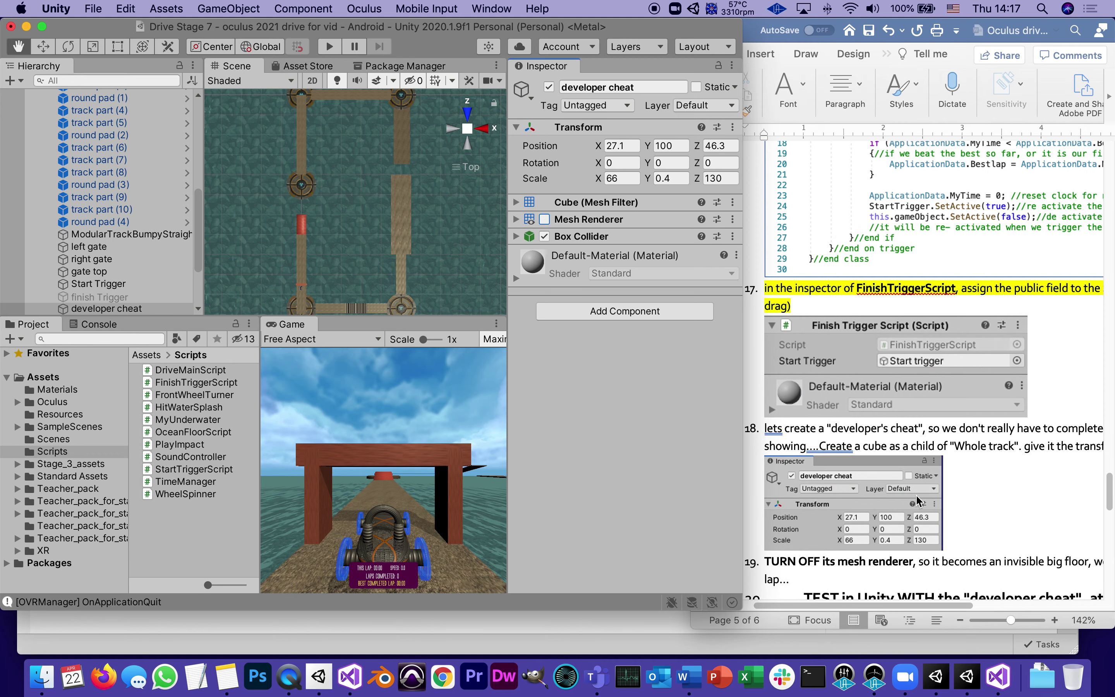
# Step: Scroll down through the developer cheat floor's Inspector components
pyautogui.scroll(-5, 918, 500)
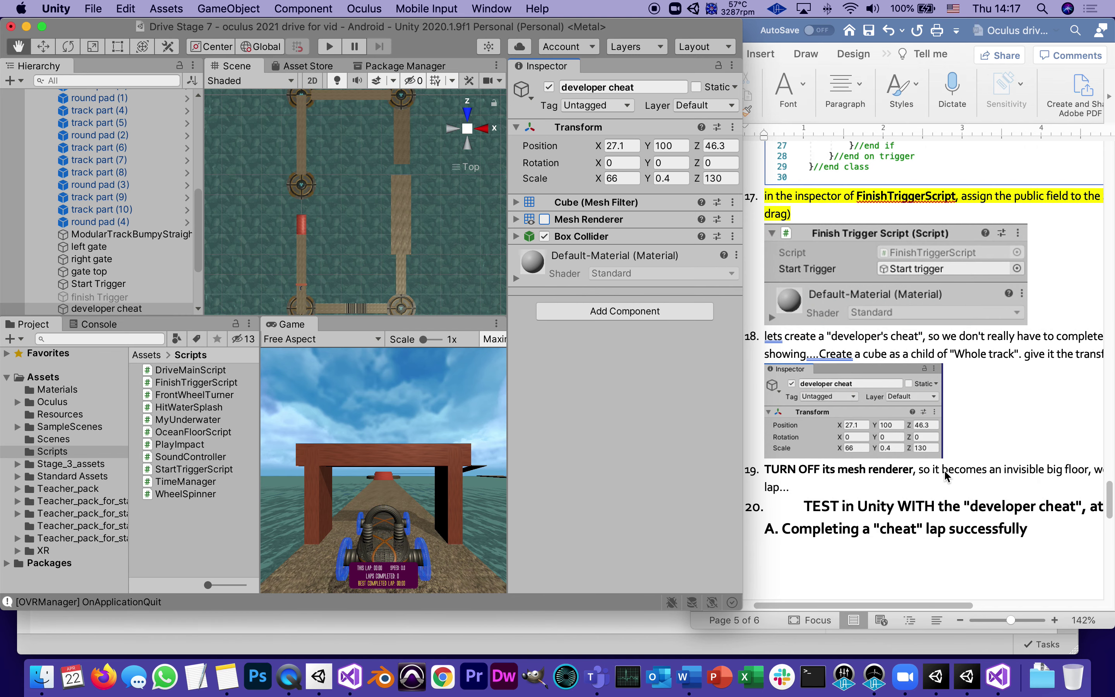
pyautogui.scroll(-2, 945, 477)
# Step: Widen the Word guide, read testing steps 20–23, then go back to Unity
pyautogui.click(790, 561)
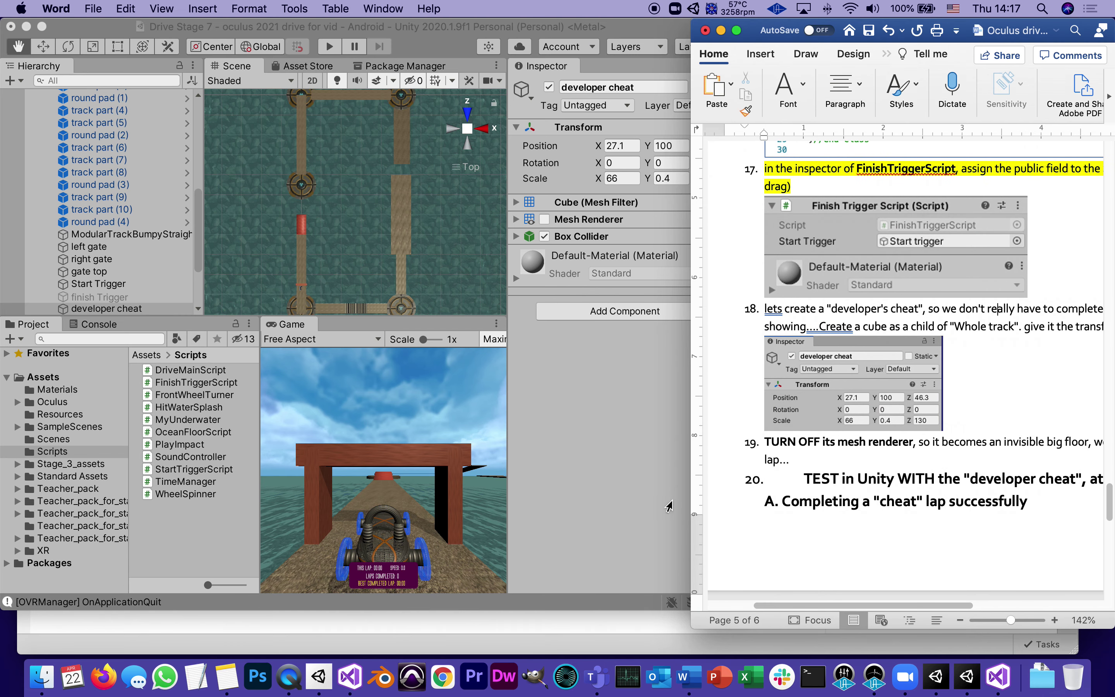
pyautogui.moveTo(692, 501); pyautogui.dragTo(491, 504)
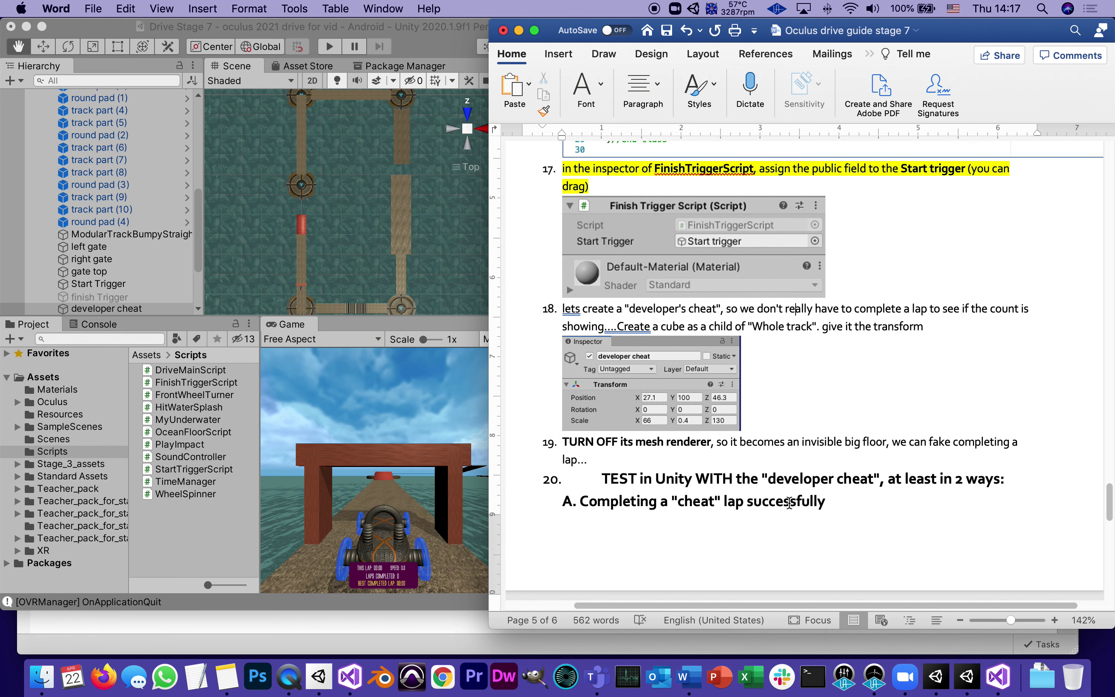
pyautogui.scroll(-5, 789, 503)
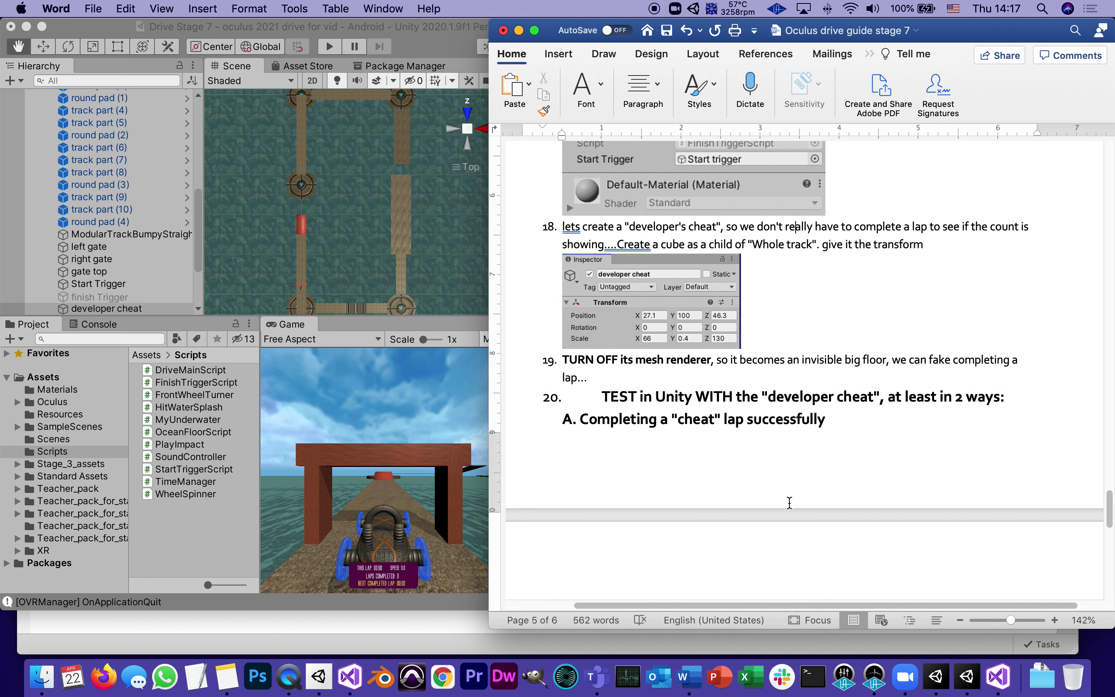
pyautogui.scroll(-2, 789, 503)
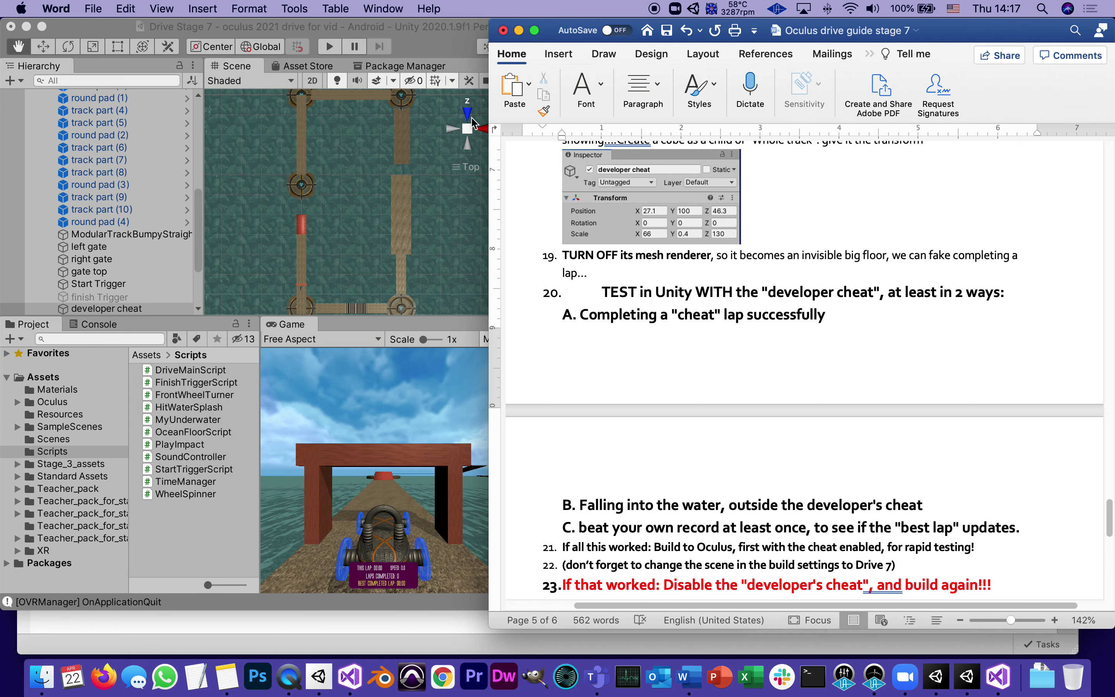
pyautogui.click(433, 34)
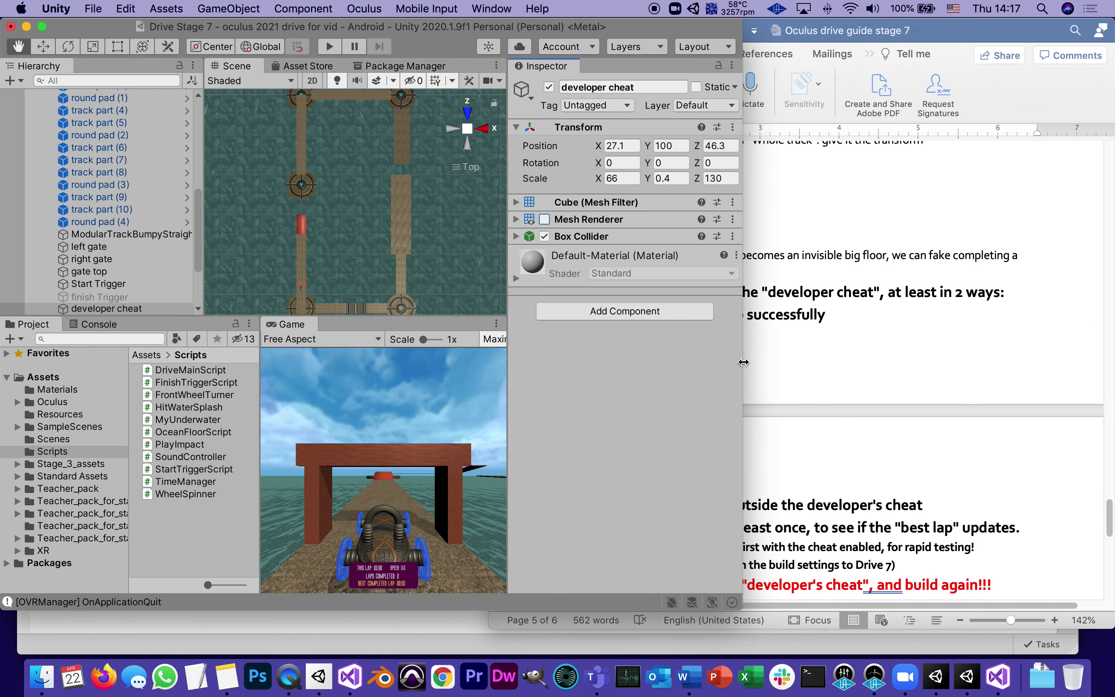
# Step: Enter Play mode and drive across the invisible floor over the water toward the track
pyautogui.doubleClick(743, 363)
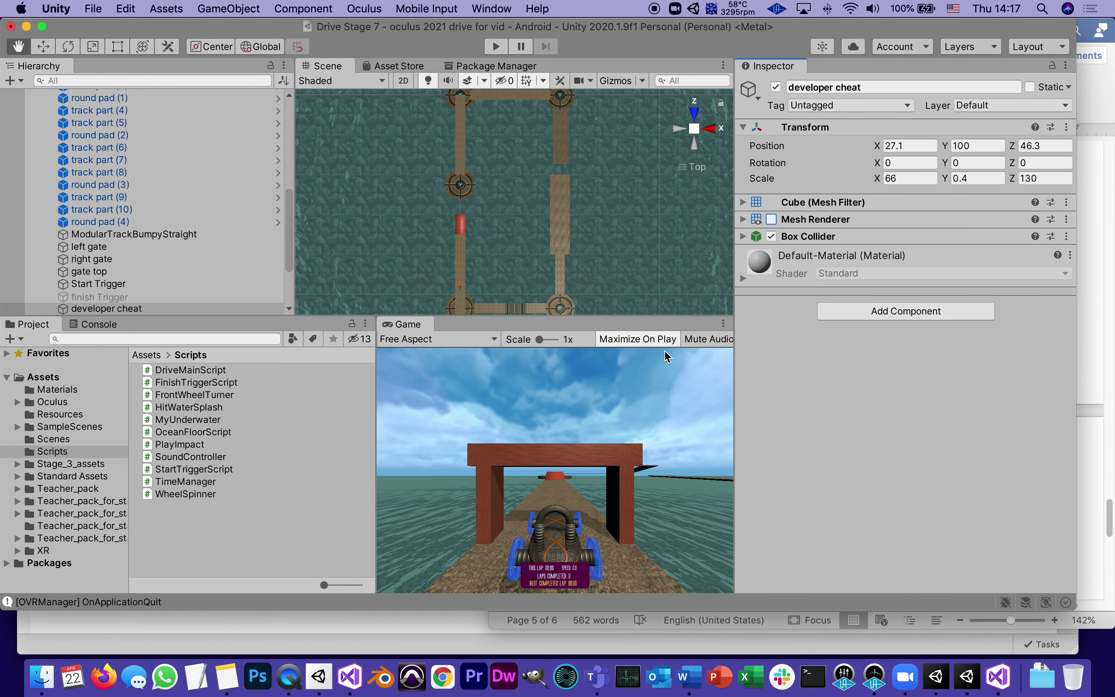
pyautogui.click(497, 47)
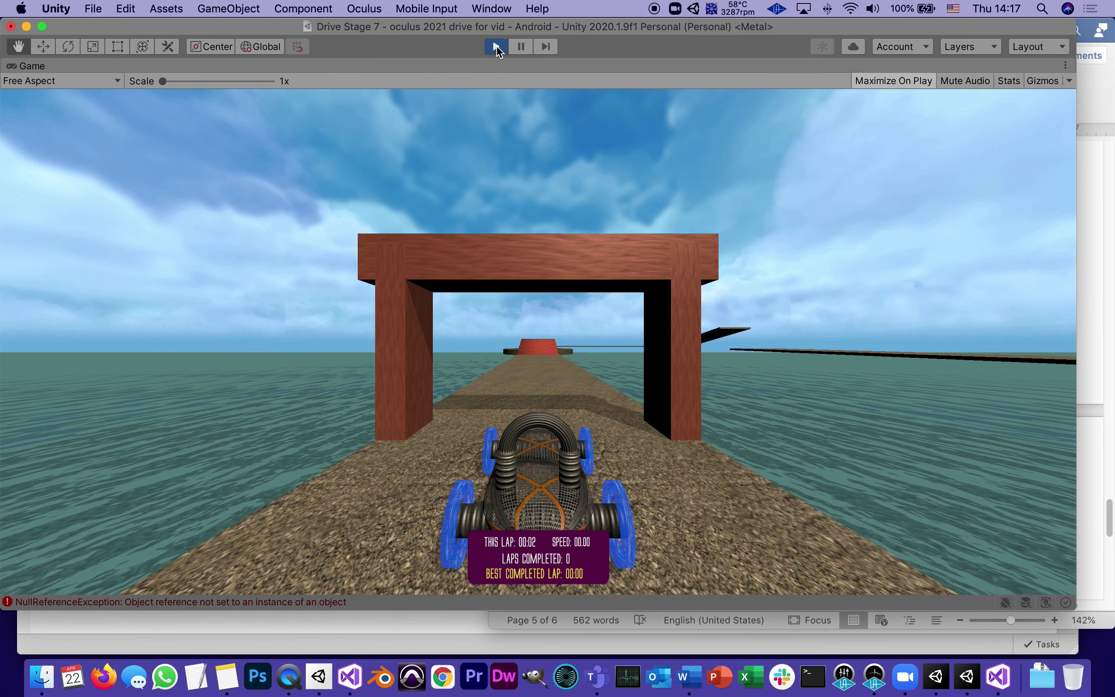
pyautogui.press('Up')
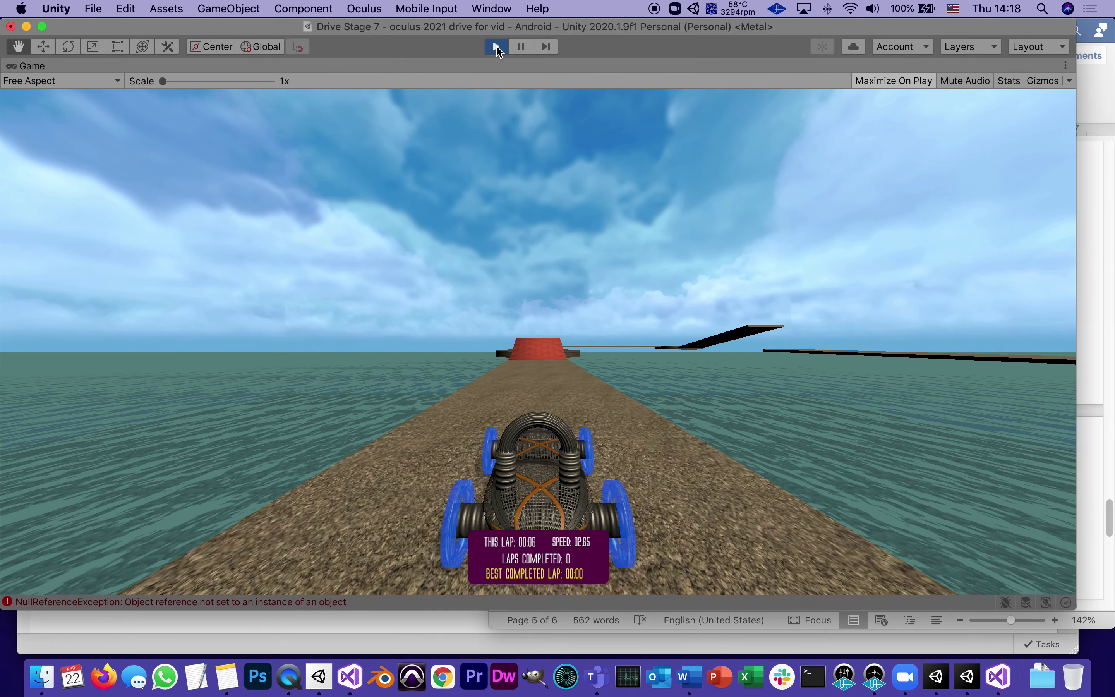
pyautogui.press('Left')
pyautogui.press('Right')
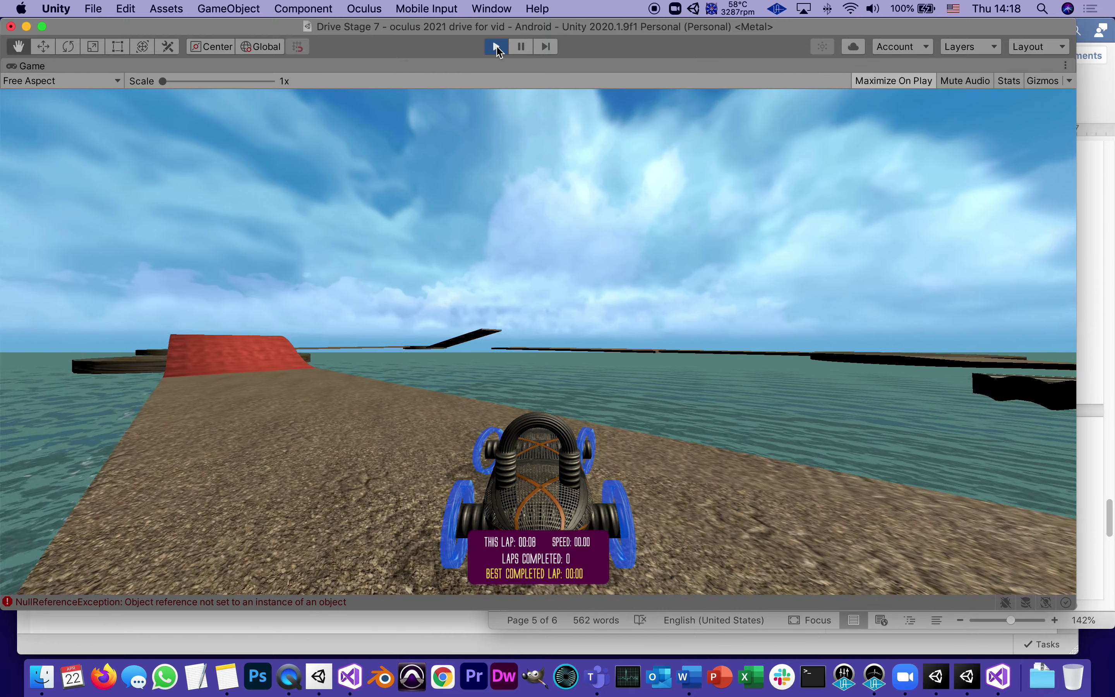
pyautogui.press('Up')
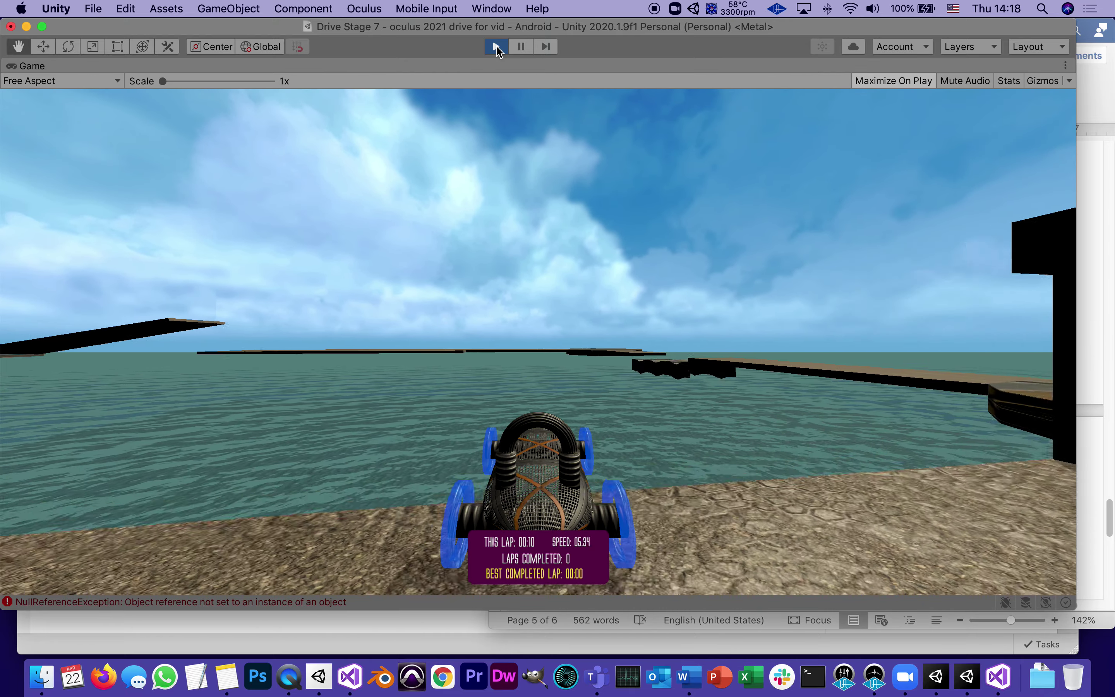
pyautogui.press('Right')
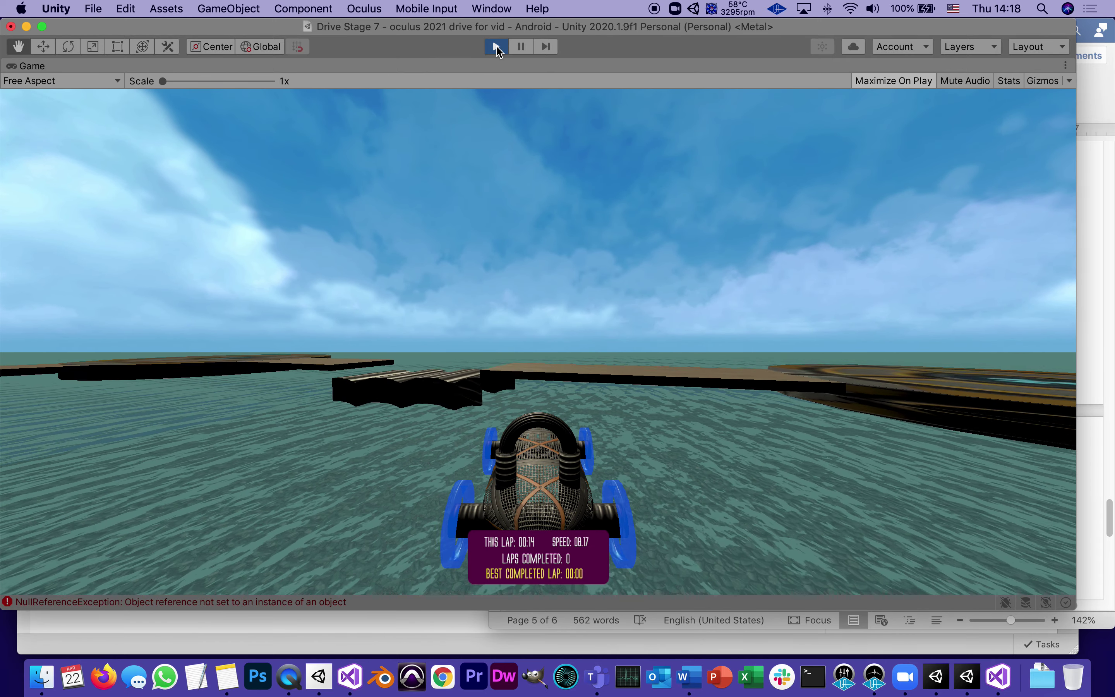
pyautogui.press('Right')
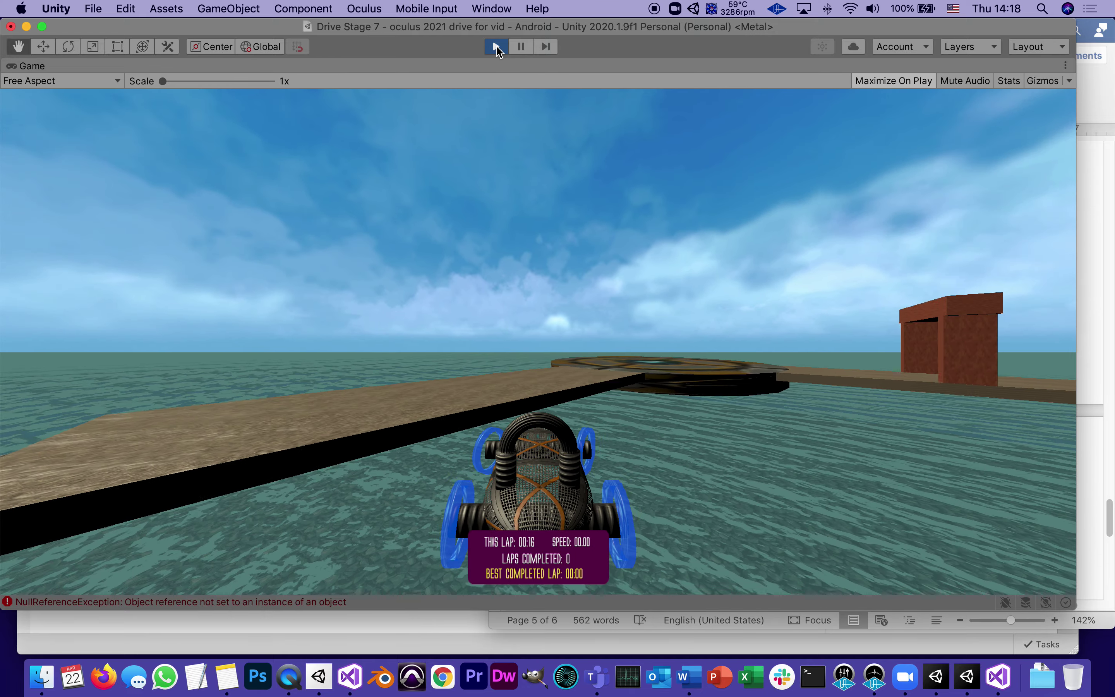
pyautogui.press('Up')
pyautogui.press('Right')
# Step: Line the car up on the round platform and drive through the gate for a 00:37 lap
pyautogui.press('Up')
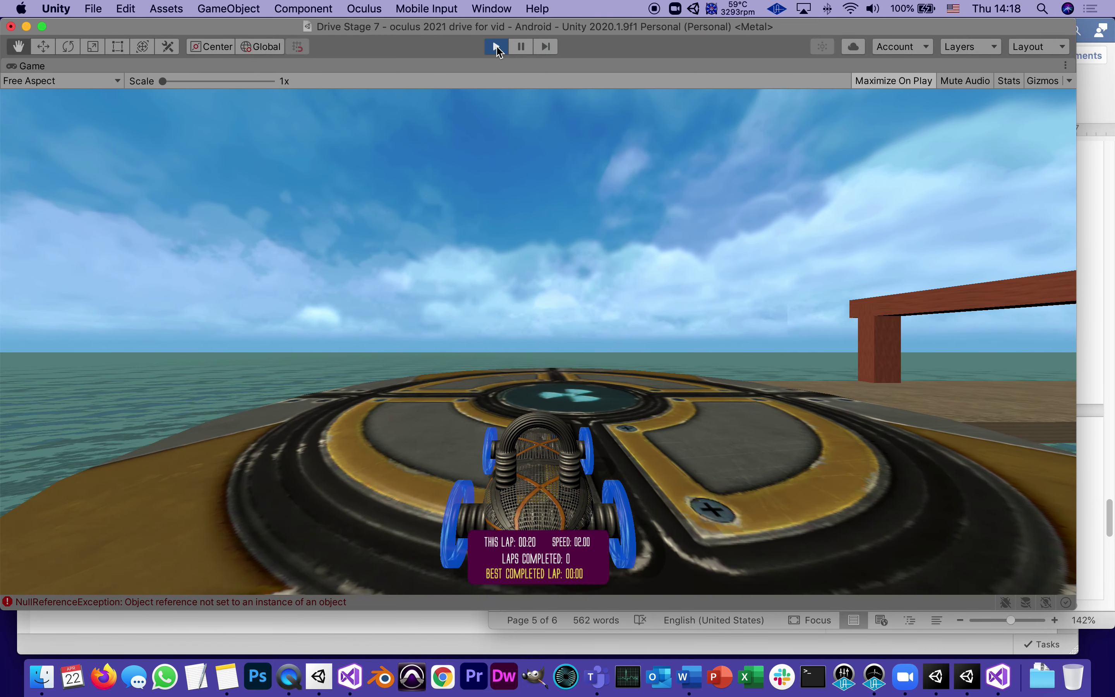
pyautogui.press('Right')
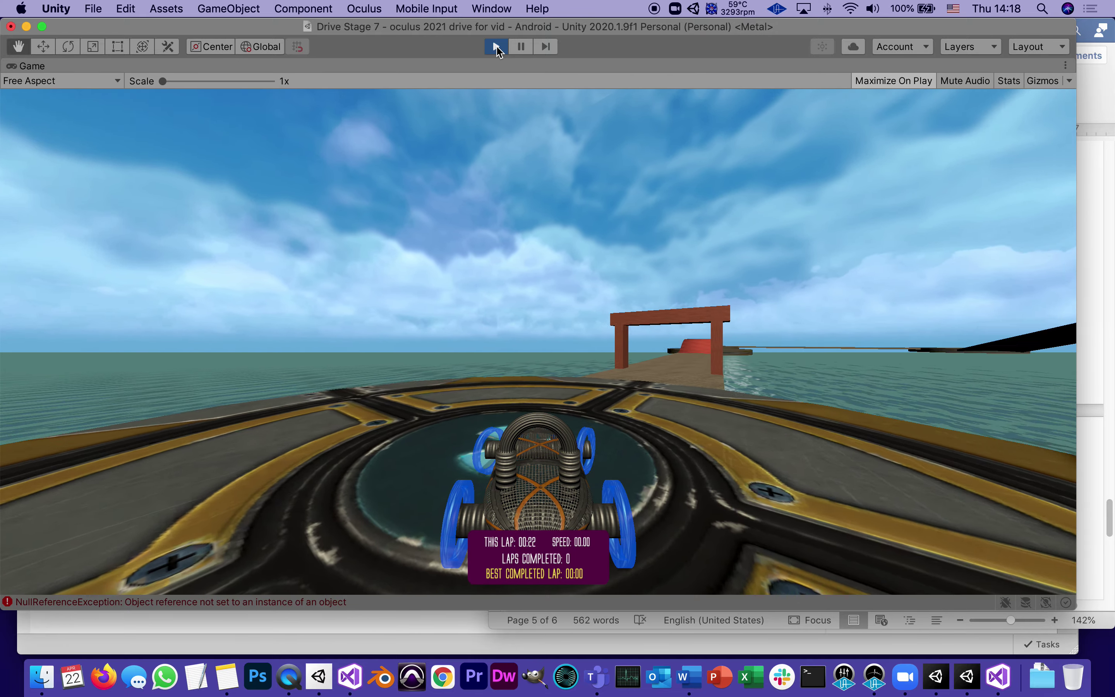
pyautogui.press('Right')
pyautogui.press('Up')
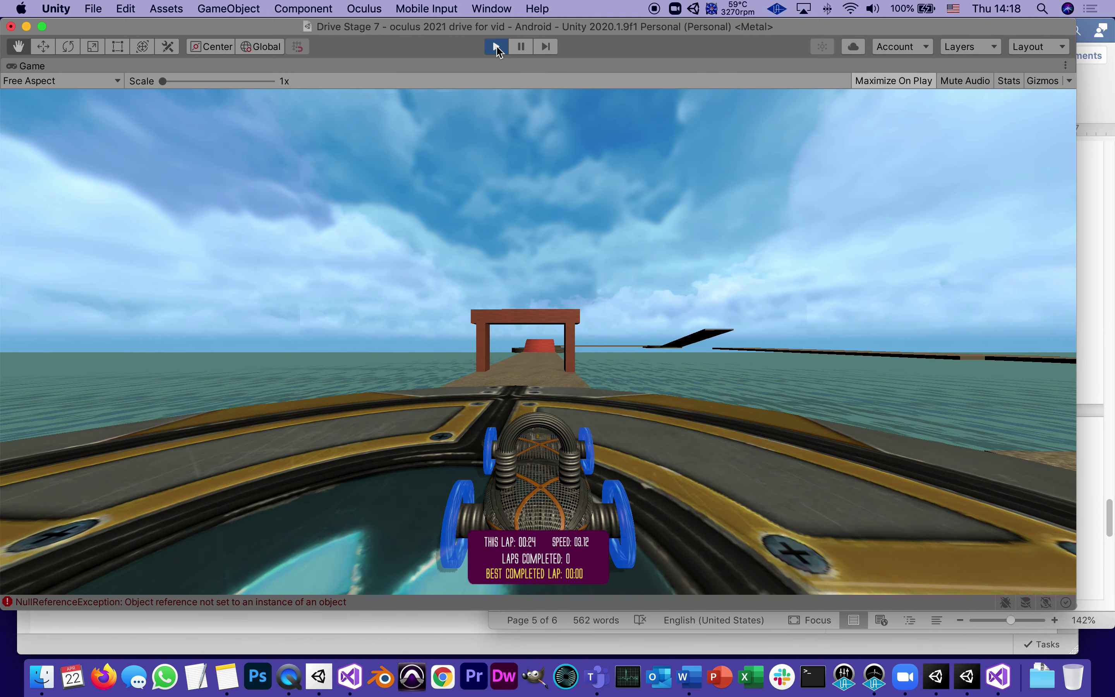
pyautogui.press('Left')
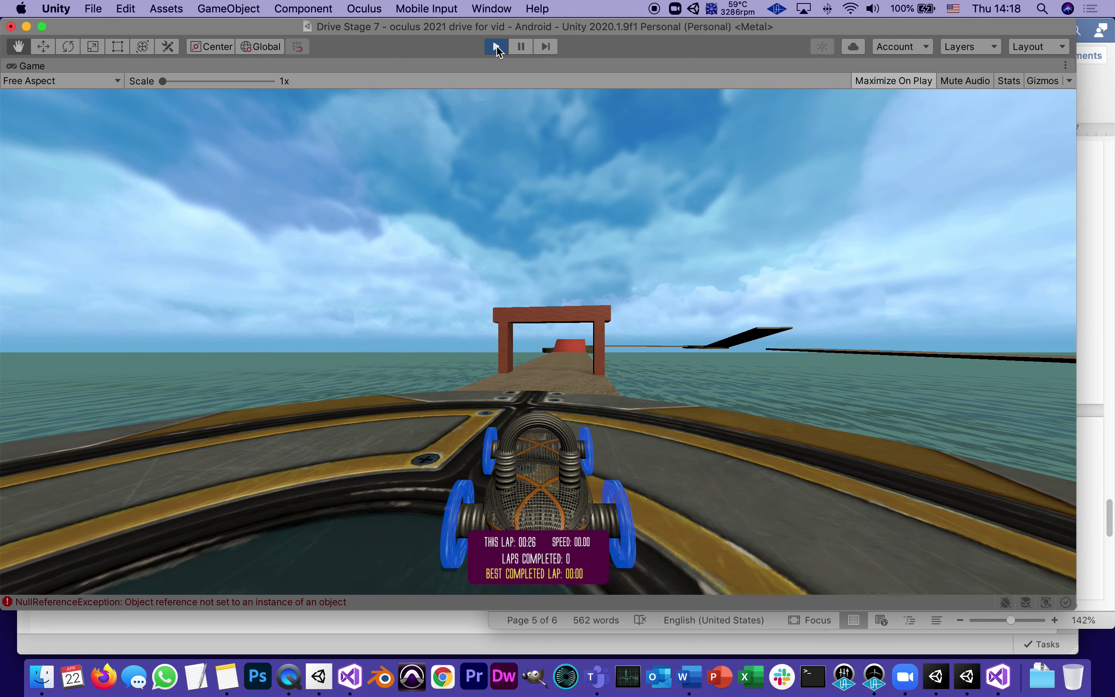
pyautogui.press('Right')
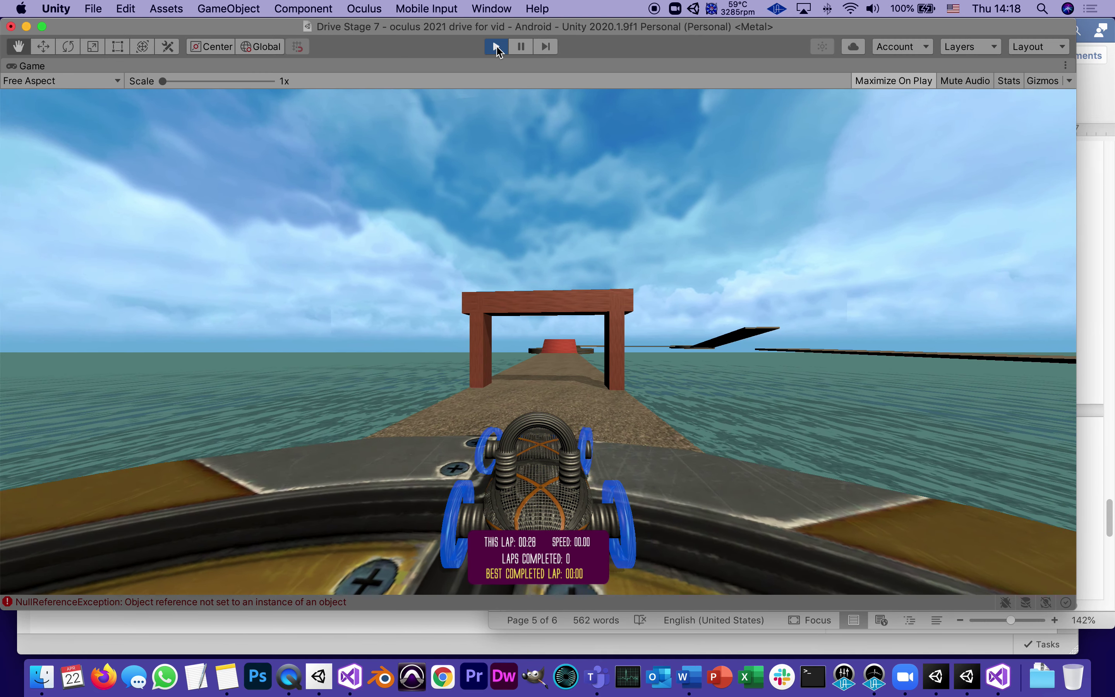
pyautogui.press('Right')
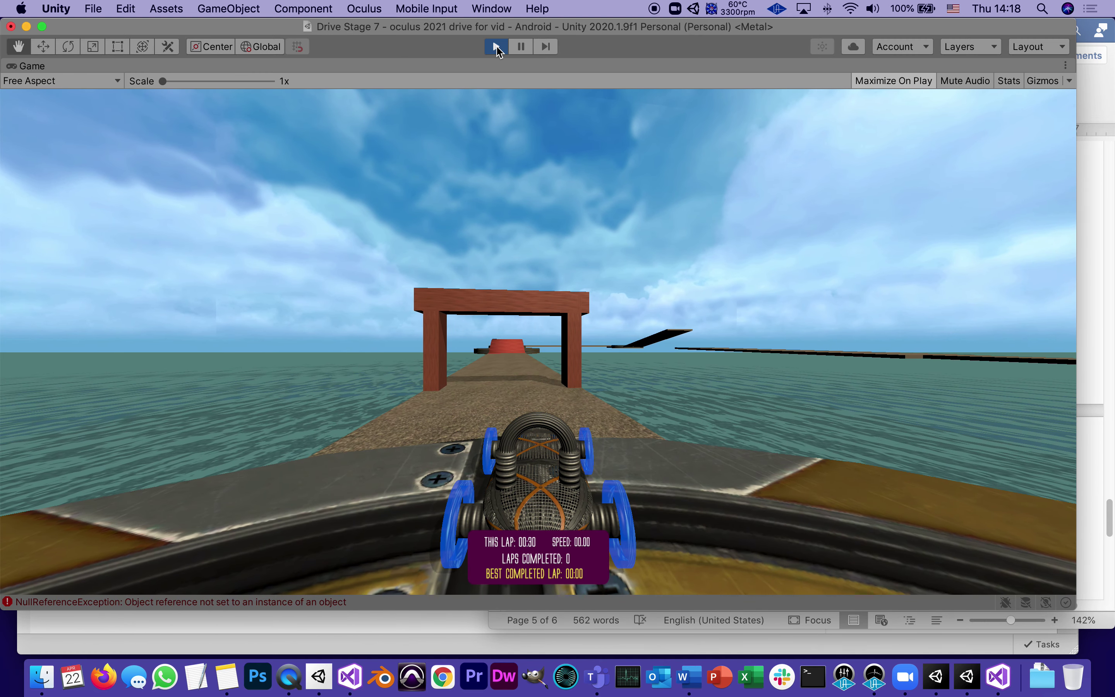
pyautogui.press('Left')
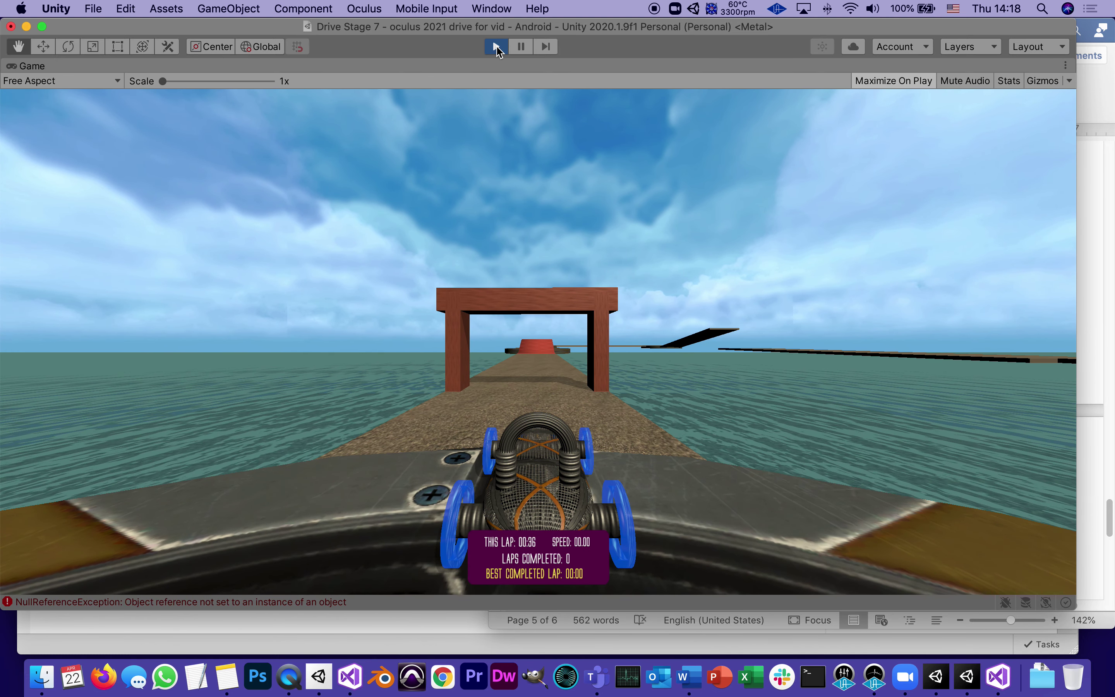
pyautogui.press('Up')
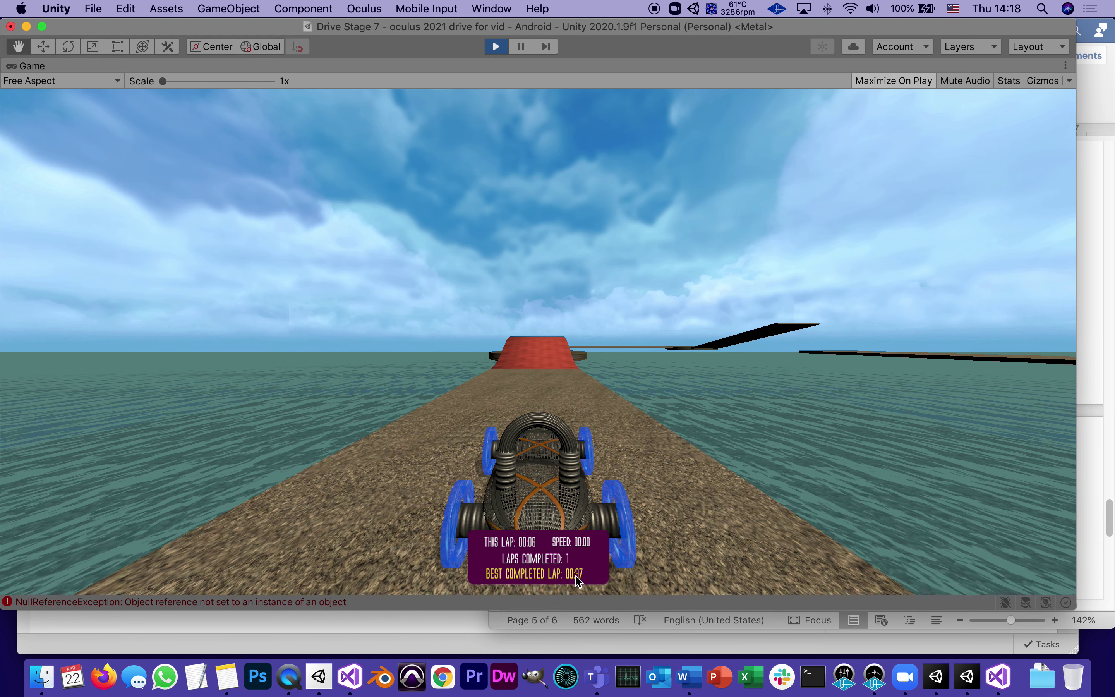
# Step: Drive a second lap over the water and through the gate, improving best lap to 00:22
pyautogui.press('Right')
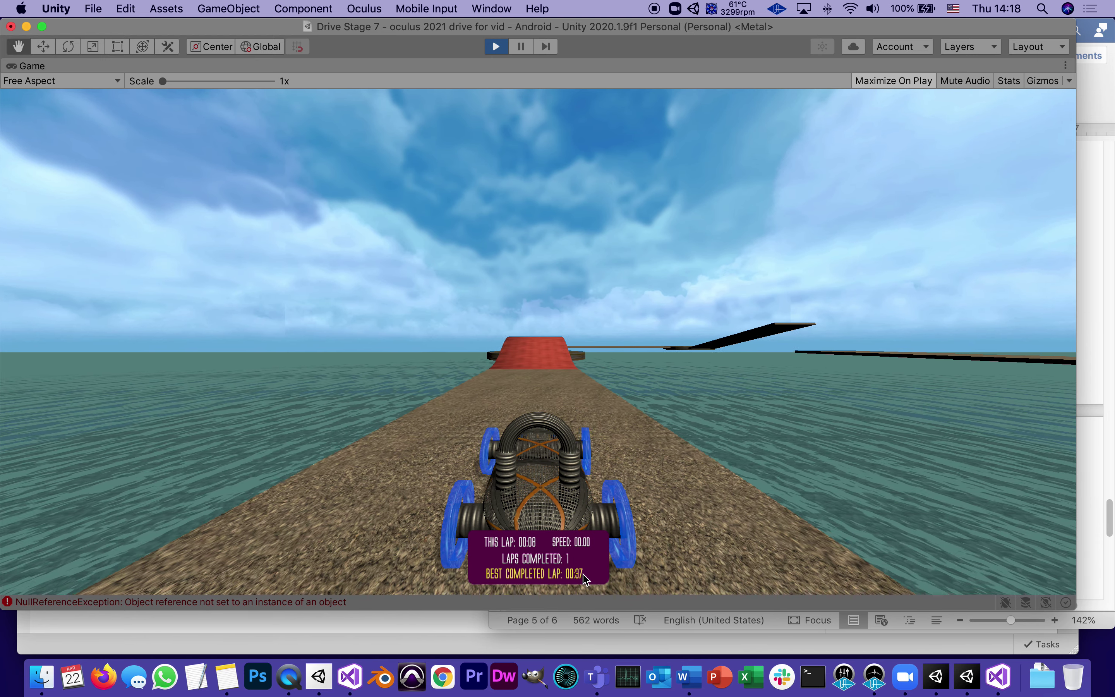
pyautogui.press('Right')
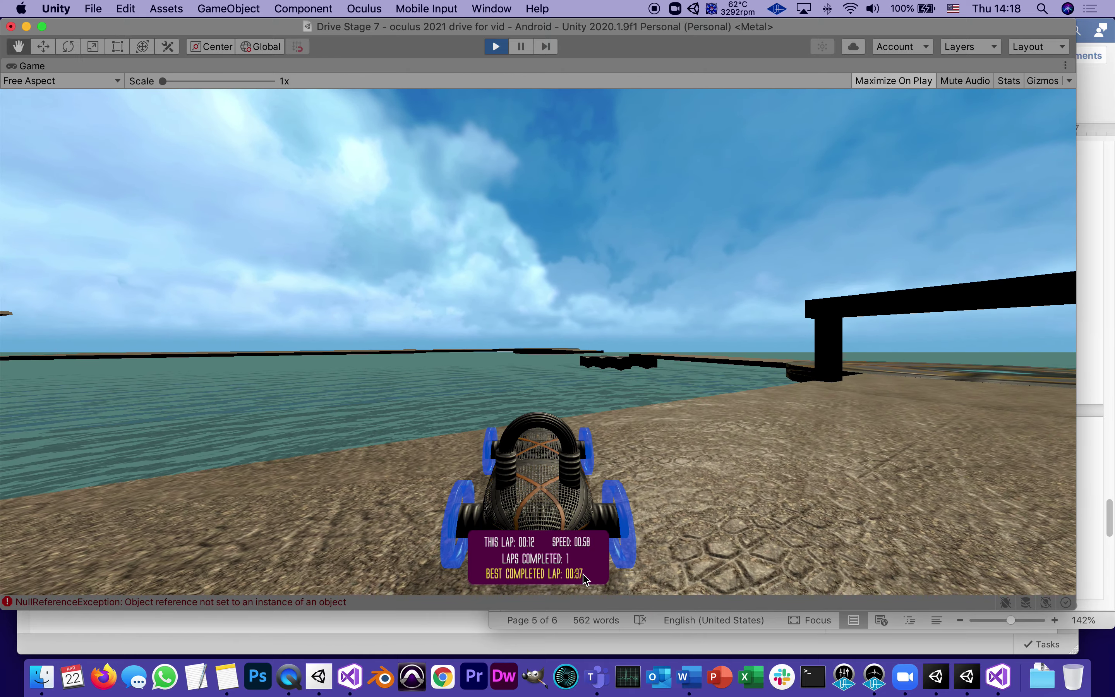
pyautogui.press('Up')
pyautogui.press('Left')
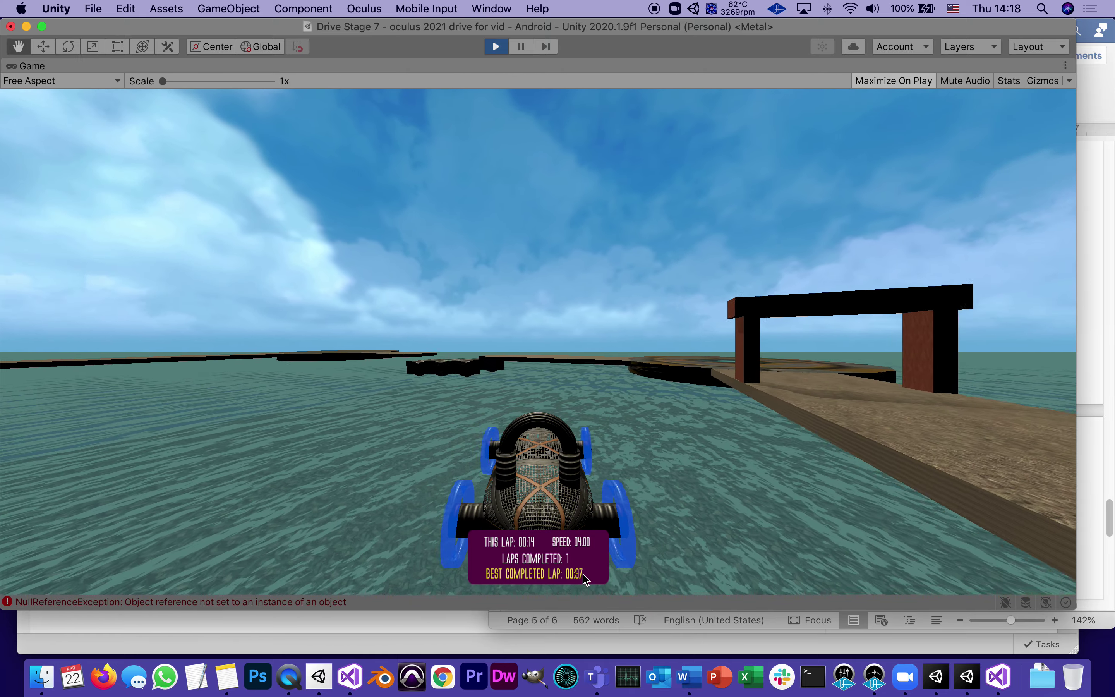
pyautogui.press('Right')
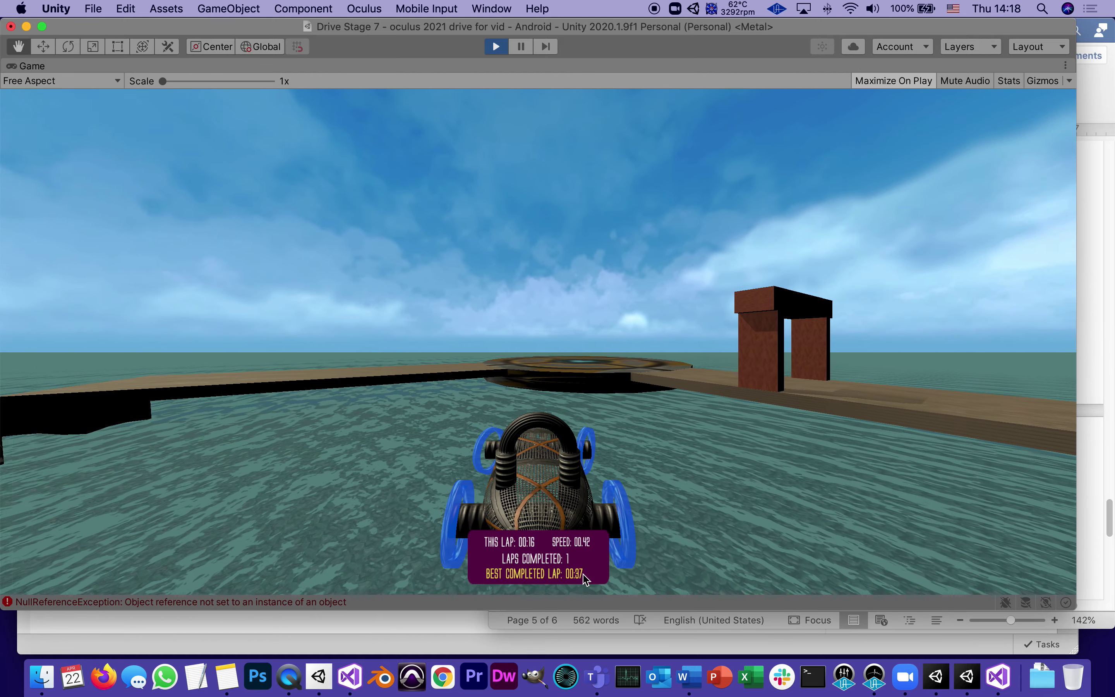
pyautogui.press('Right')
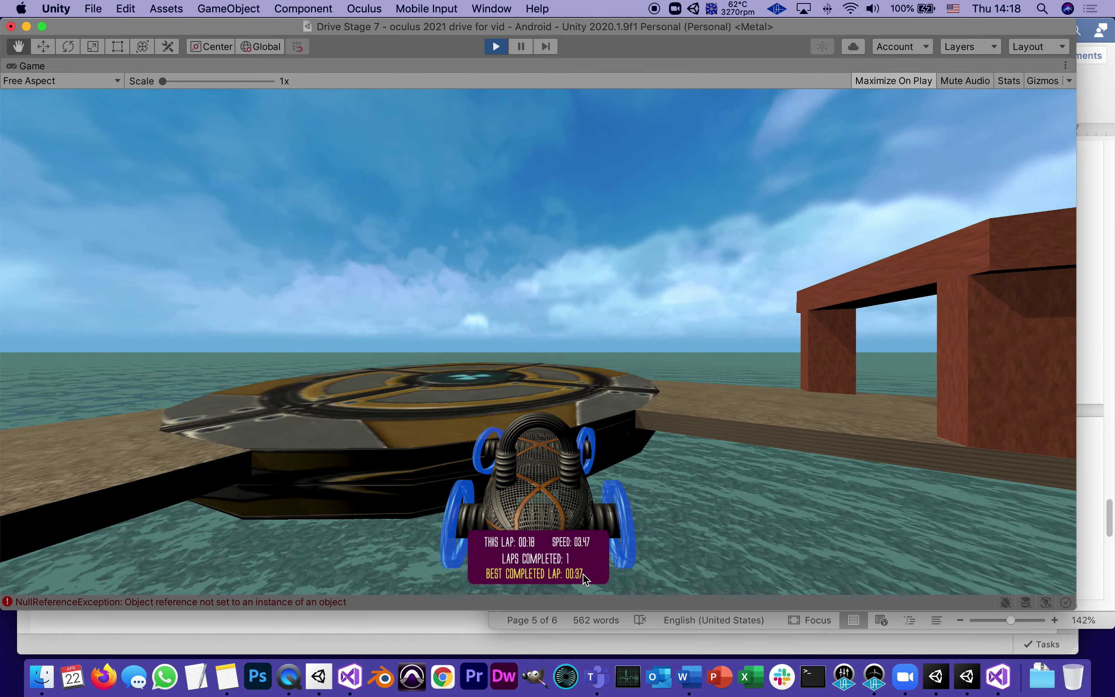
pyautogui.press('Right')
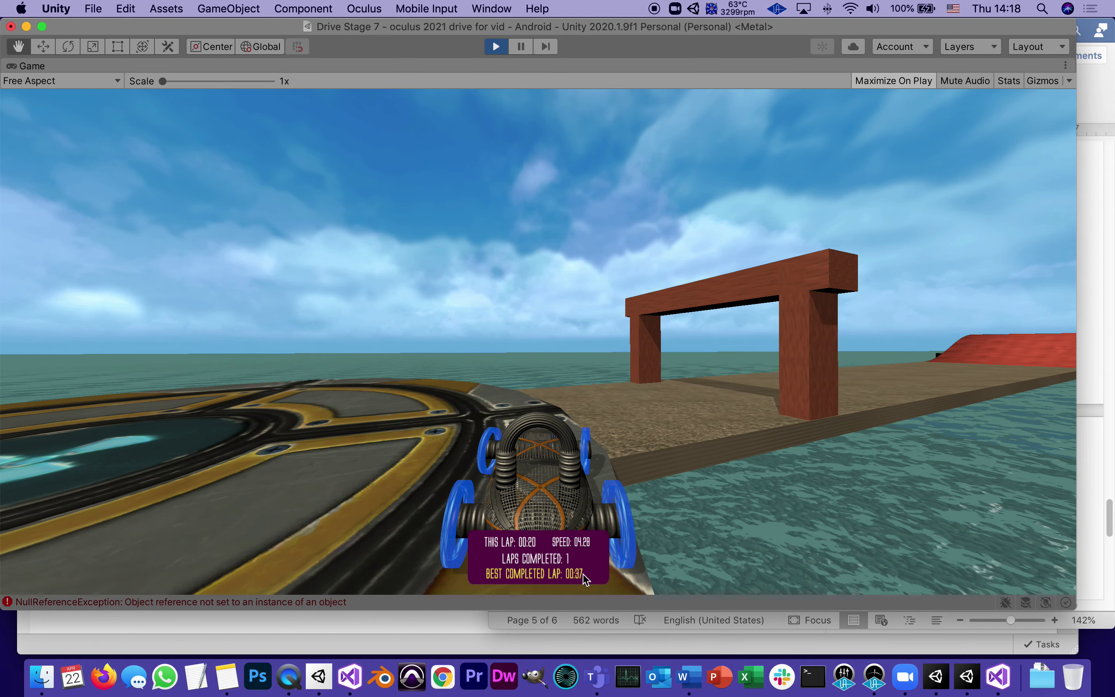
pyautogui.press('Right')
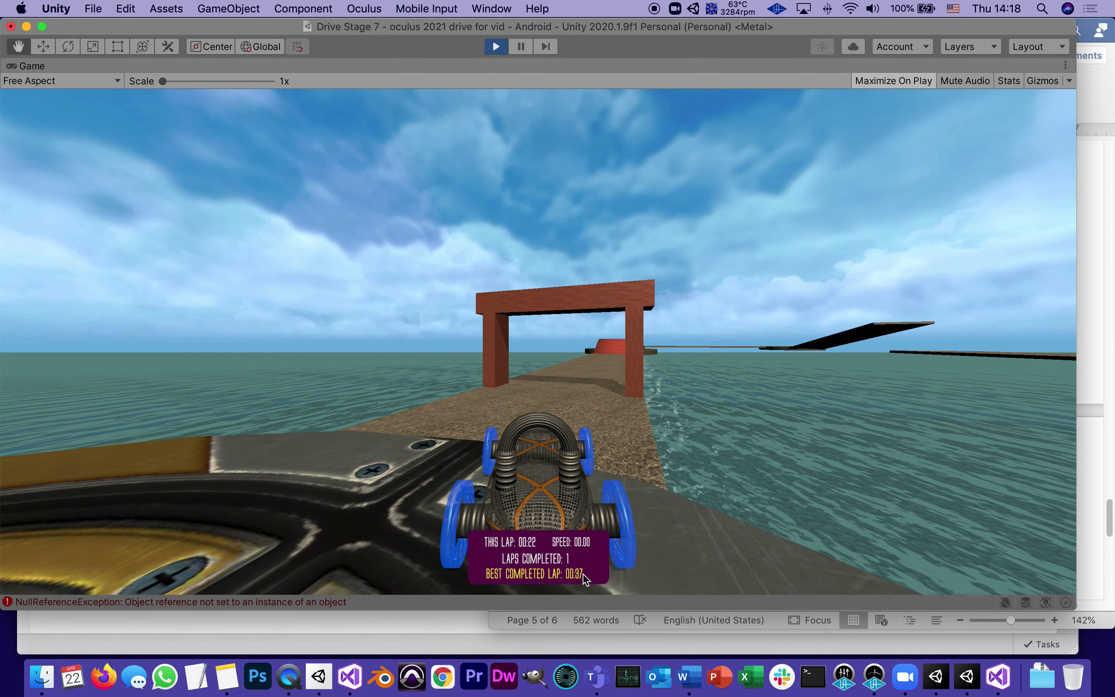
pyautogui.press('Up')
pyautogui.press('Up')
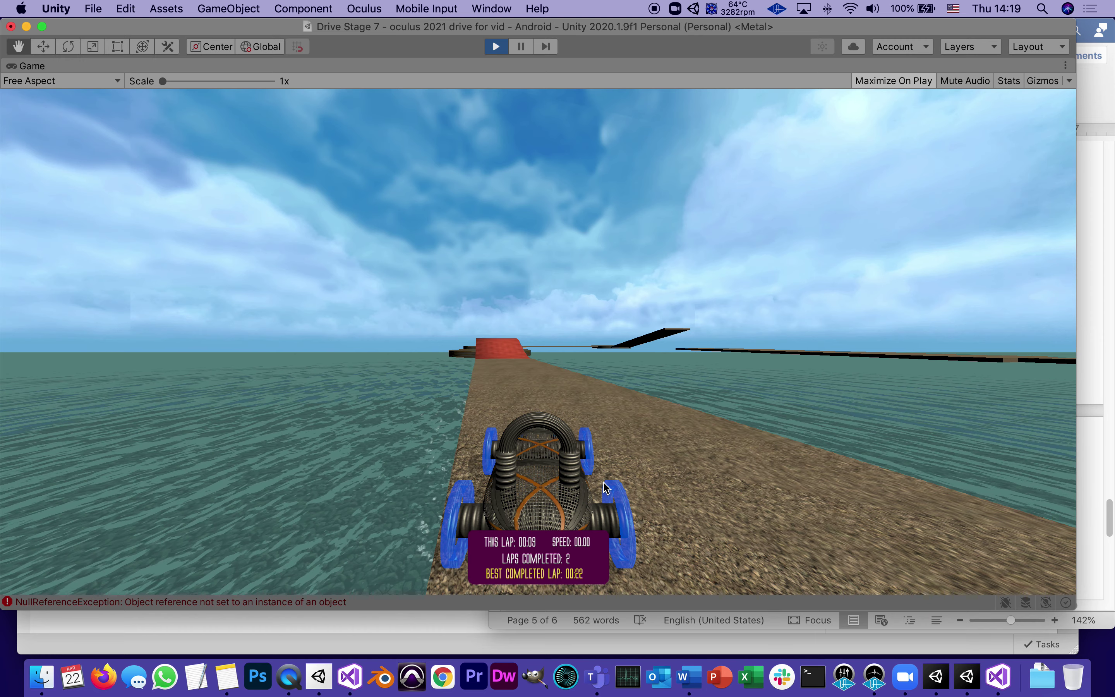
pyautogui.press('Left')
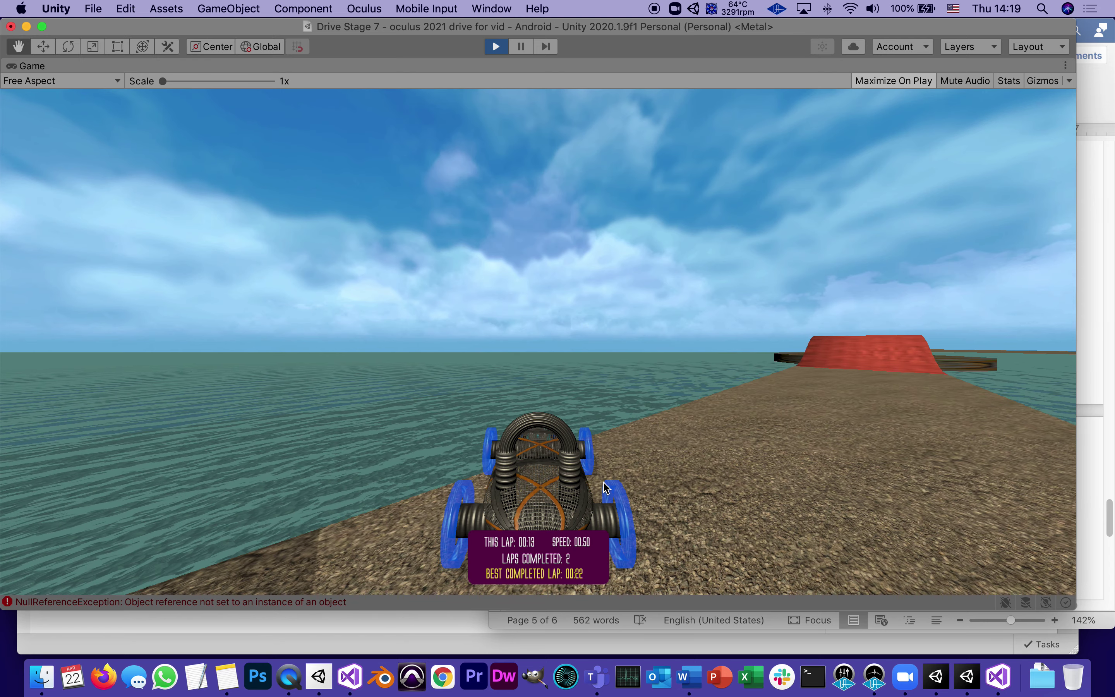
pyautogui.press('Up')
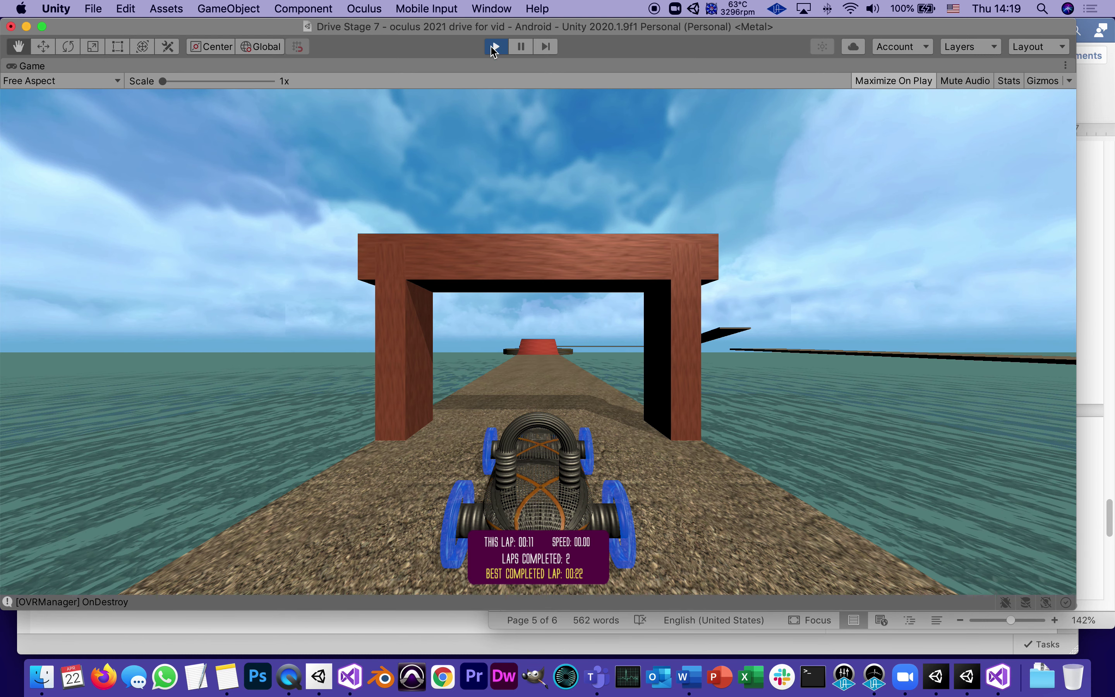
# Step: Stop Play mode and append 'to OCULUS !!! make sure it is the drive 7 scene' to step 23
pyautogui.click(495, 47)
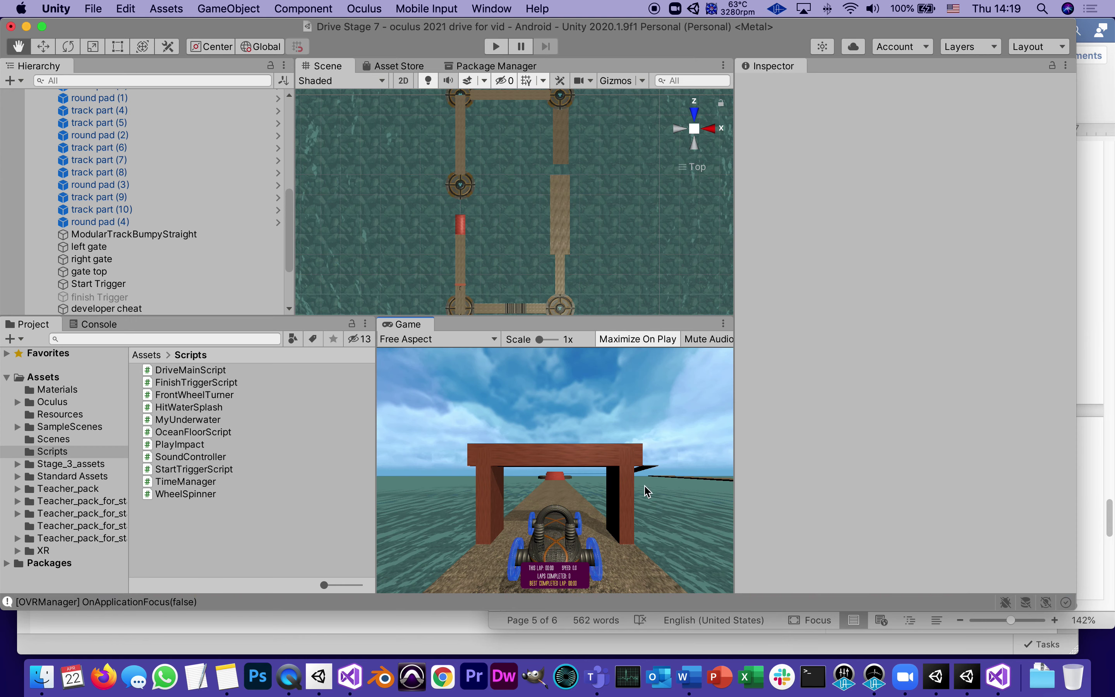
pyautogui.click(689, 677)
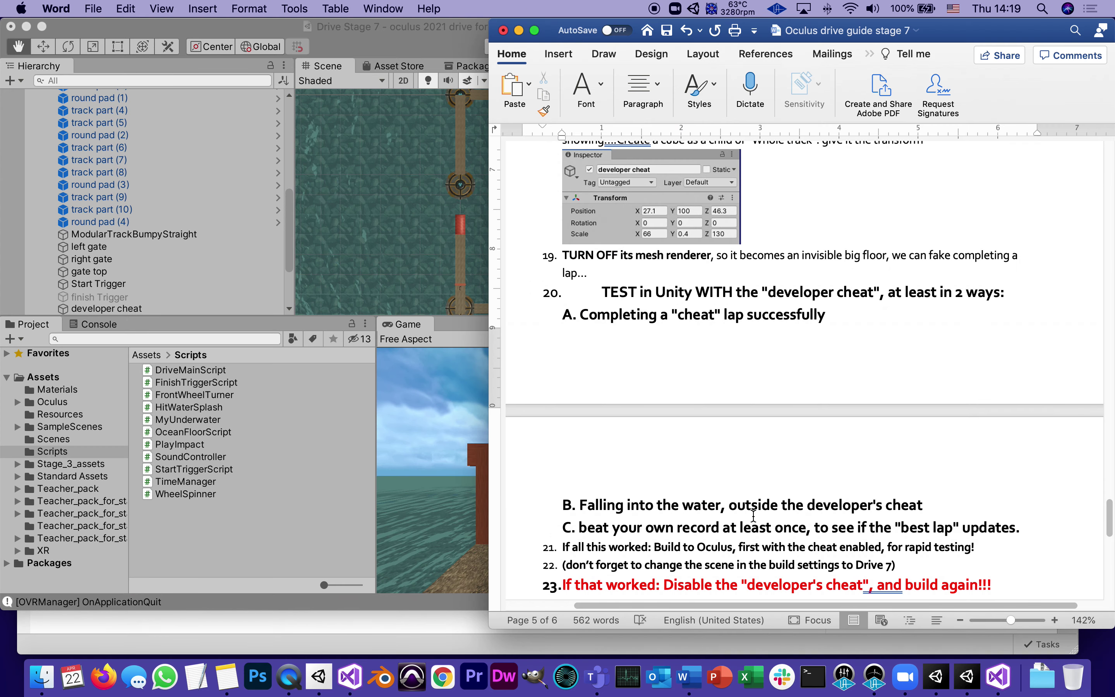
pyautogui.scroll(-4, 754, 542)
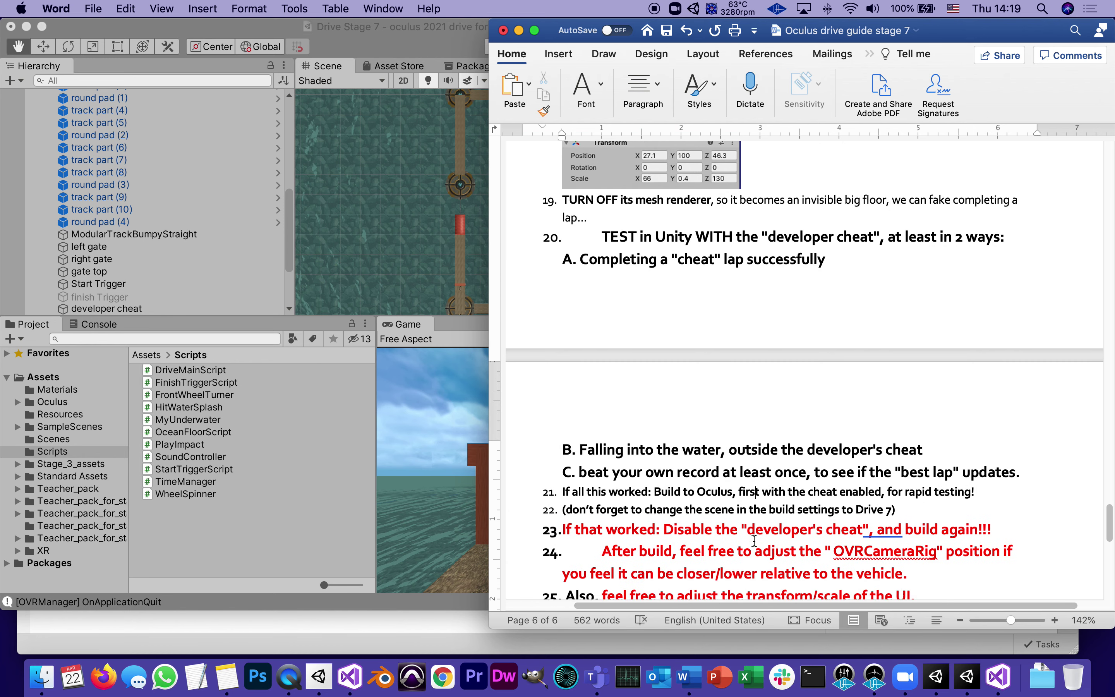
pyautogui.scroll(-2, 660, 530)
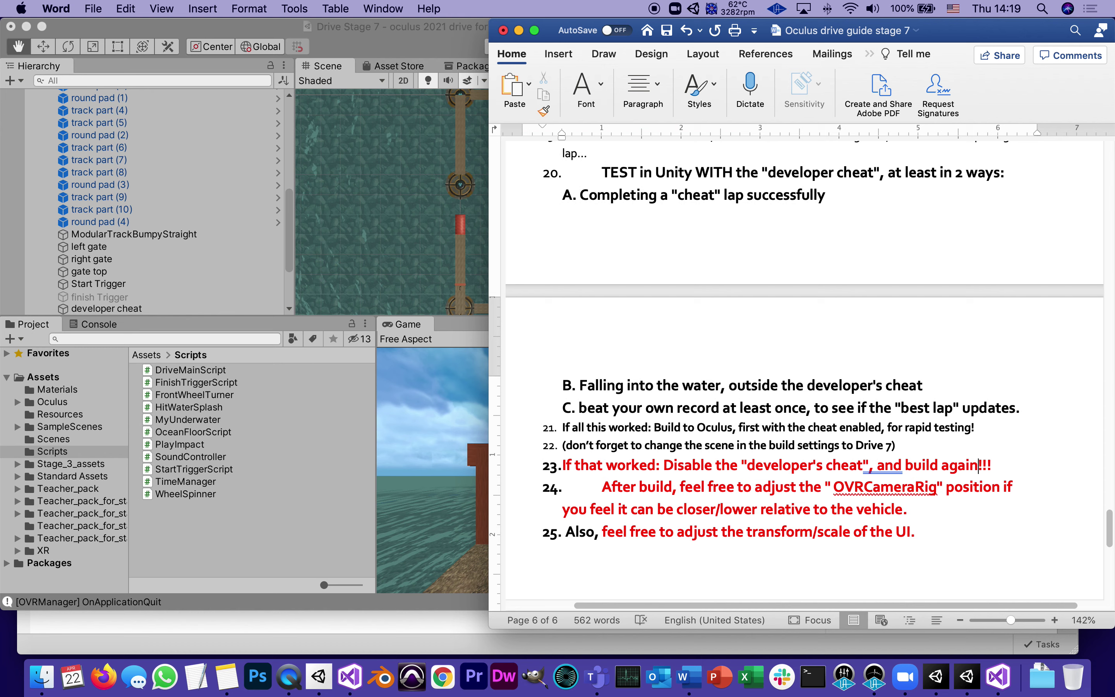
pyautogui.write('to')
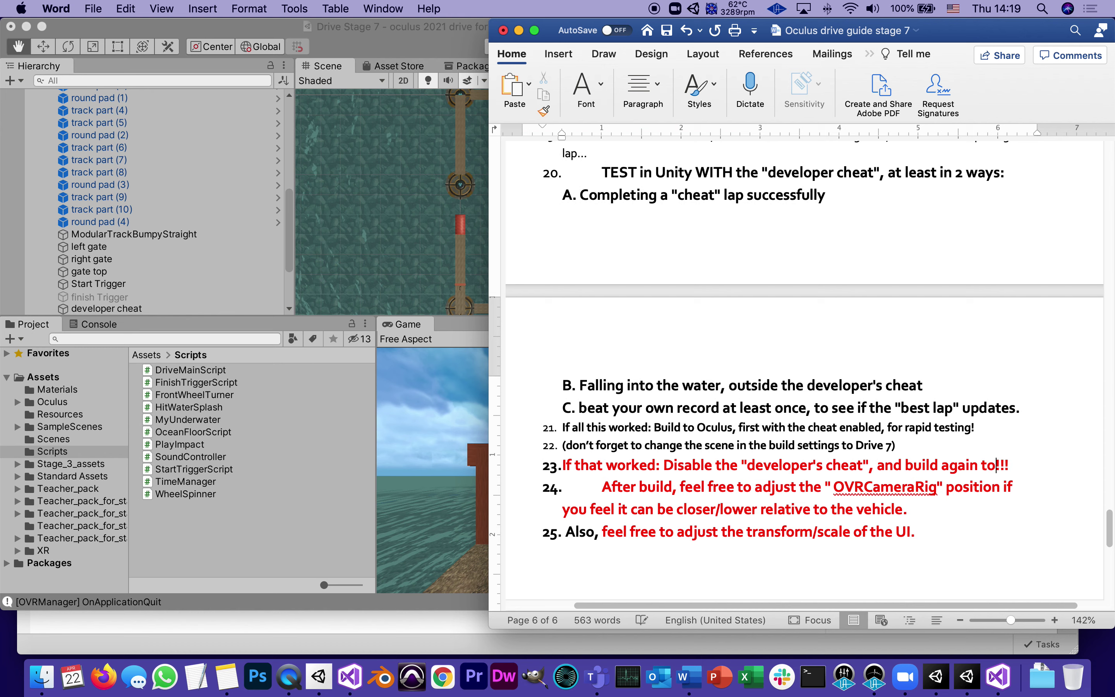
pyautogui.write(' OCU')
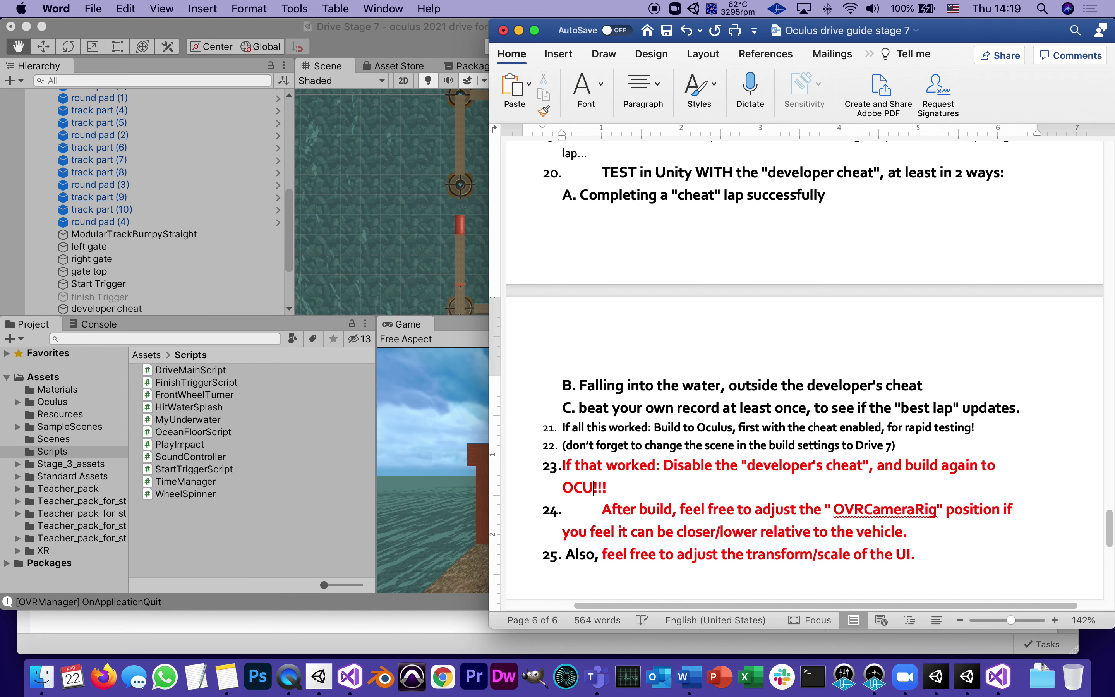
pyautogui.write('LUS !!! ')
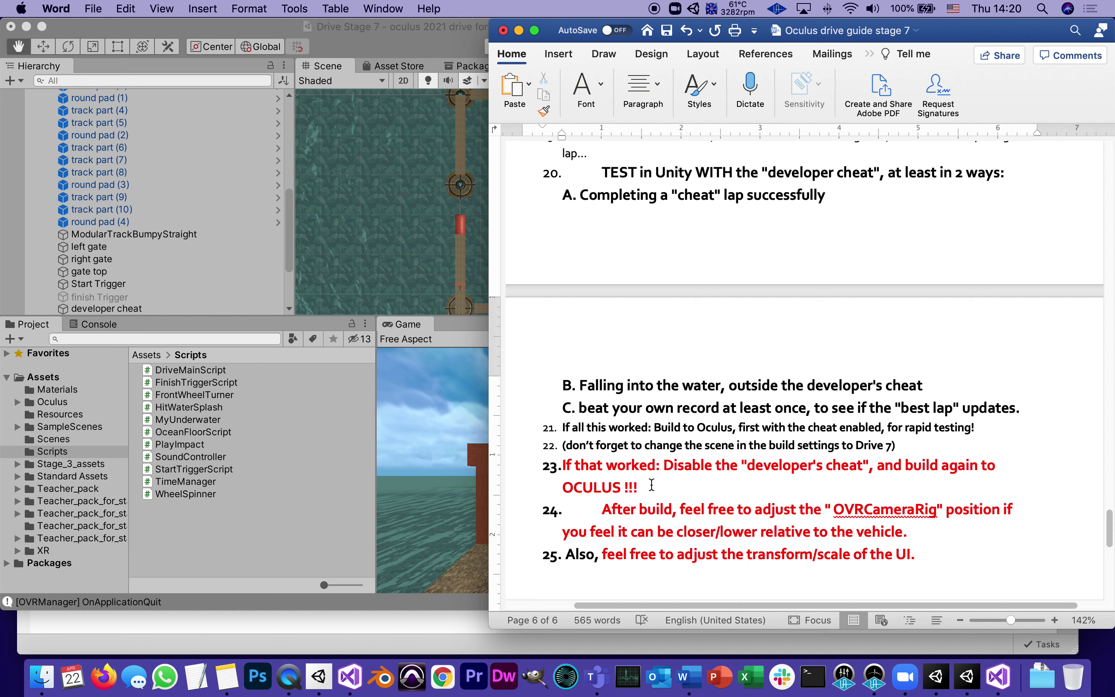
pyautogui.write('make sure i')
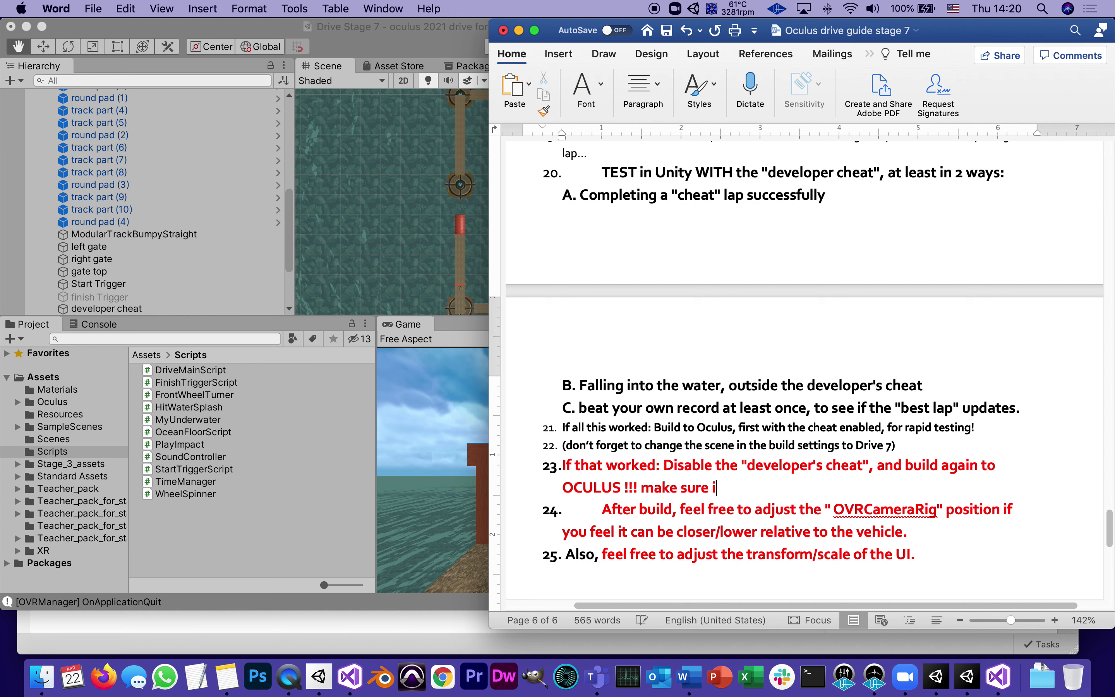
pyautogui.write('t is the drive 7')
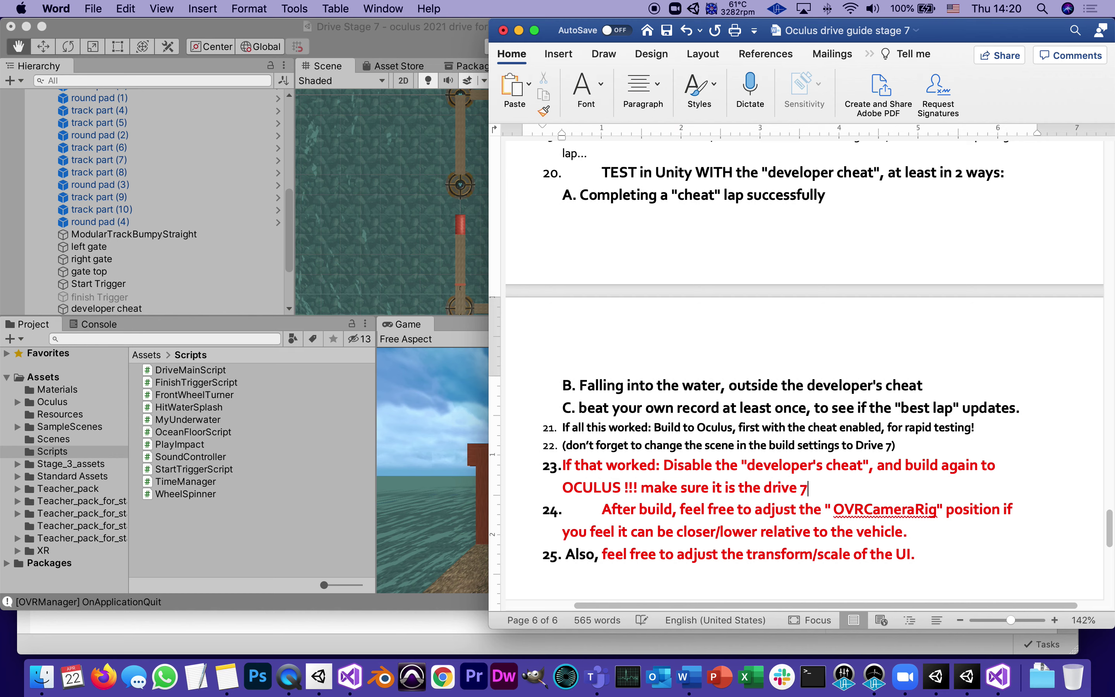
pyautogui.write(' scene')
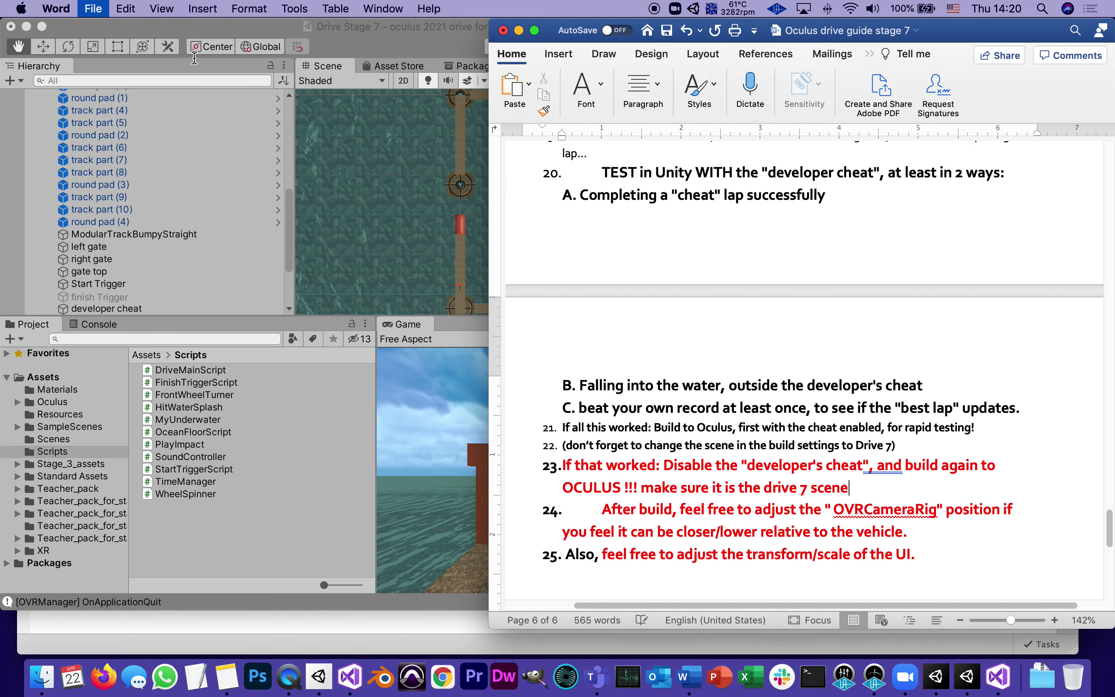
# Step: Open Unity's Build Settings to check the scenes in build
pyautogui.click(171, 29)
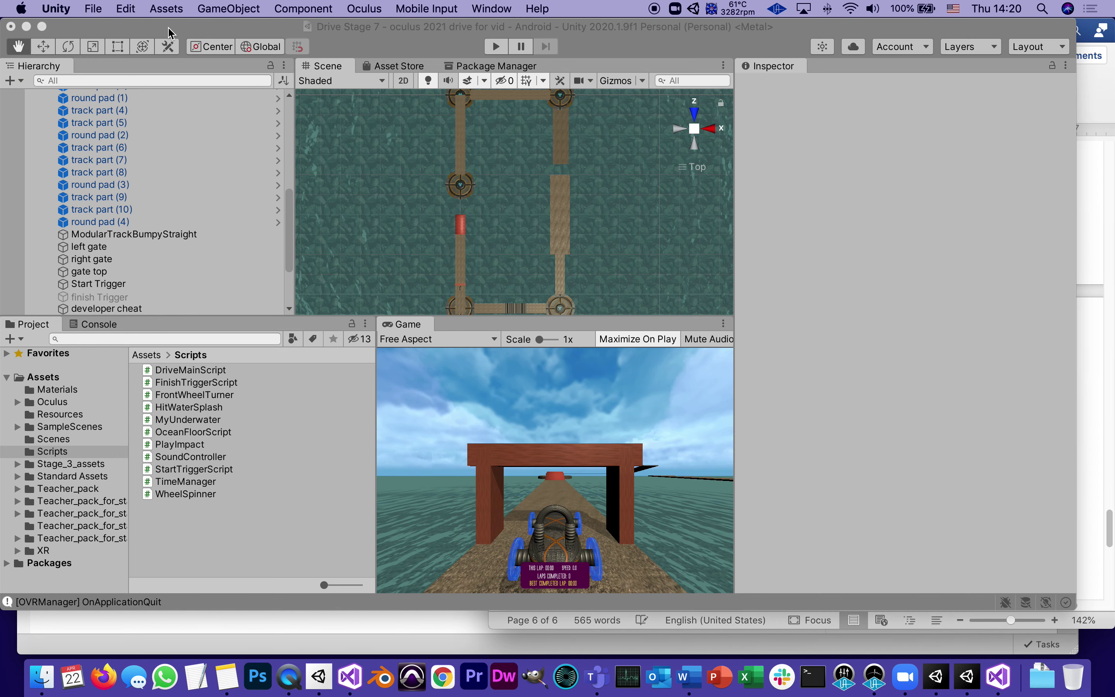
pyautogui.click(97, 12)
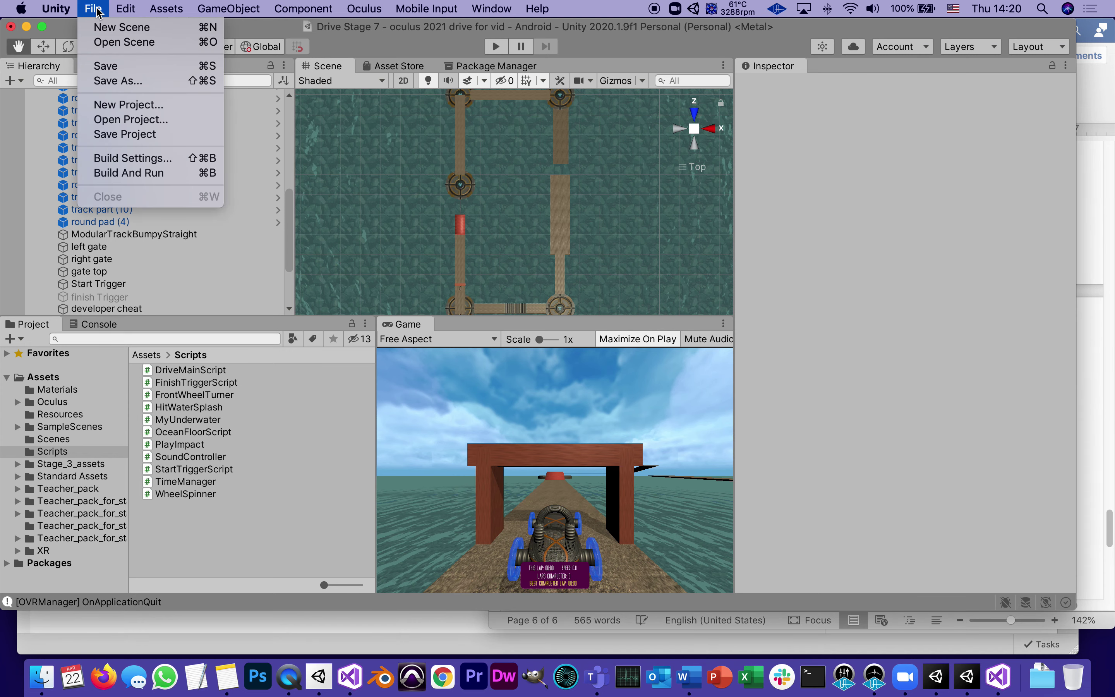
pyautogui.click(107, 160)
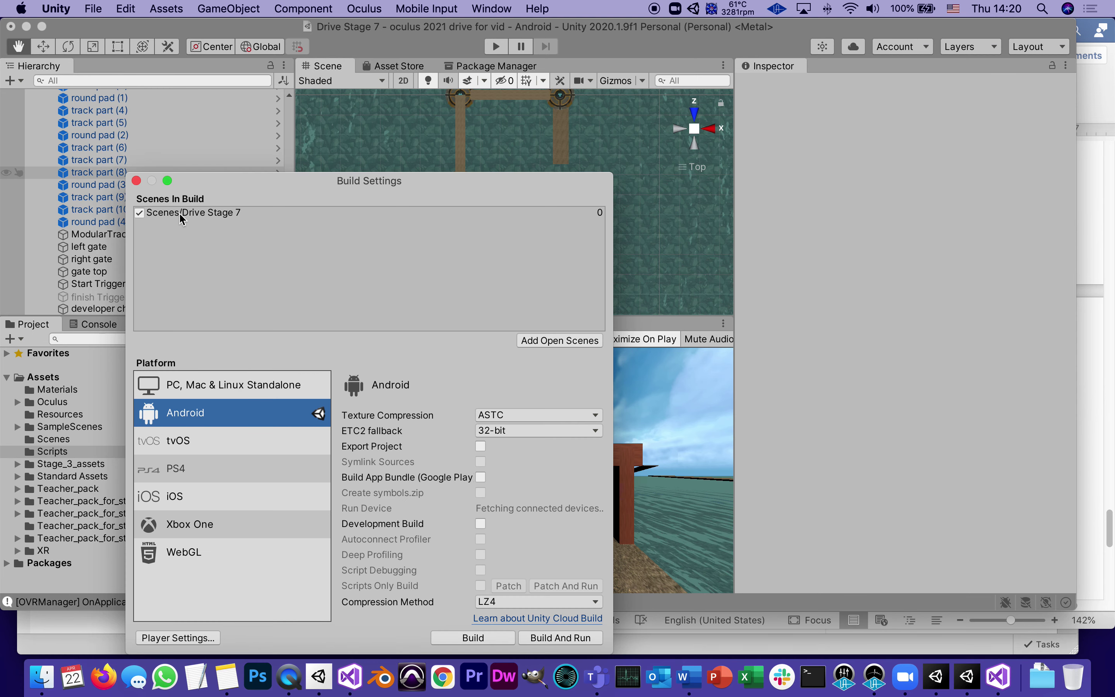
# Step: Close Build Settings and deactivate the developer cheat object
pyautogui.click(136, 180)
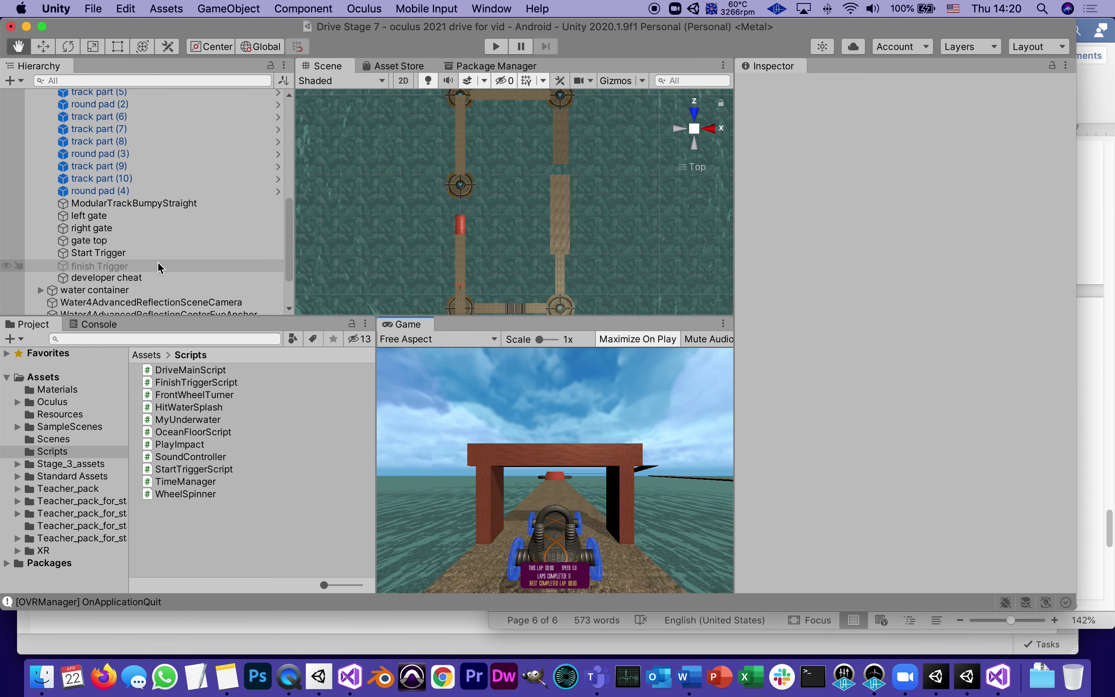
pyautogui.click(102, 282)
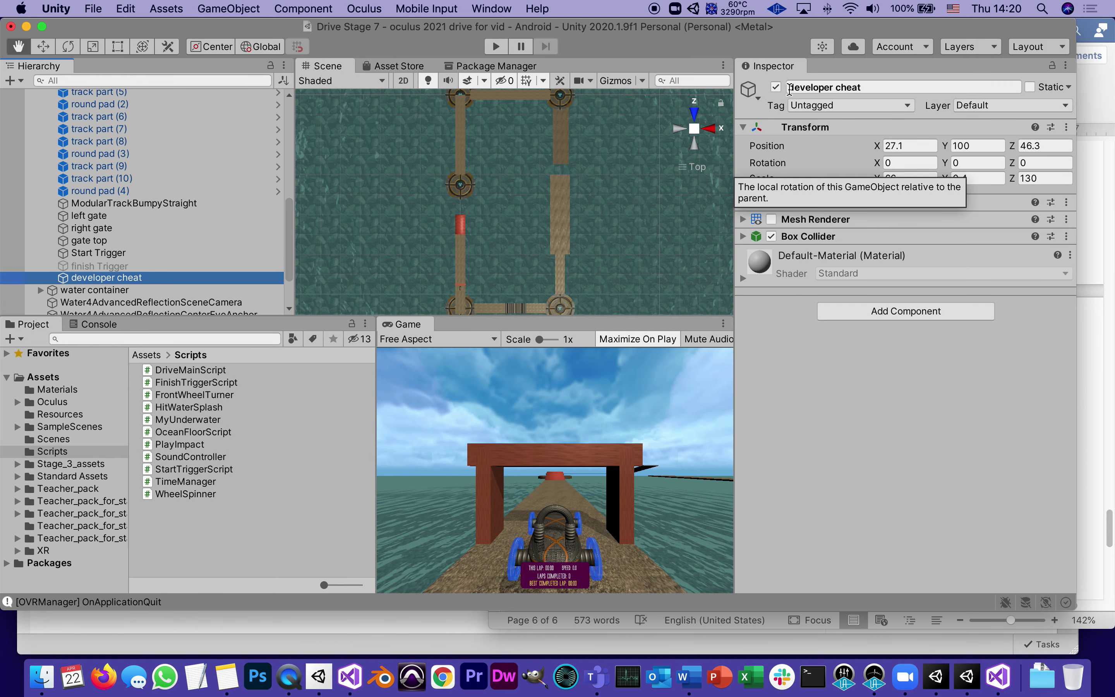
pyautogui.click(775, 87)
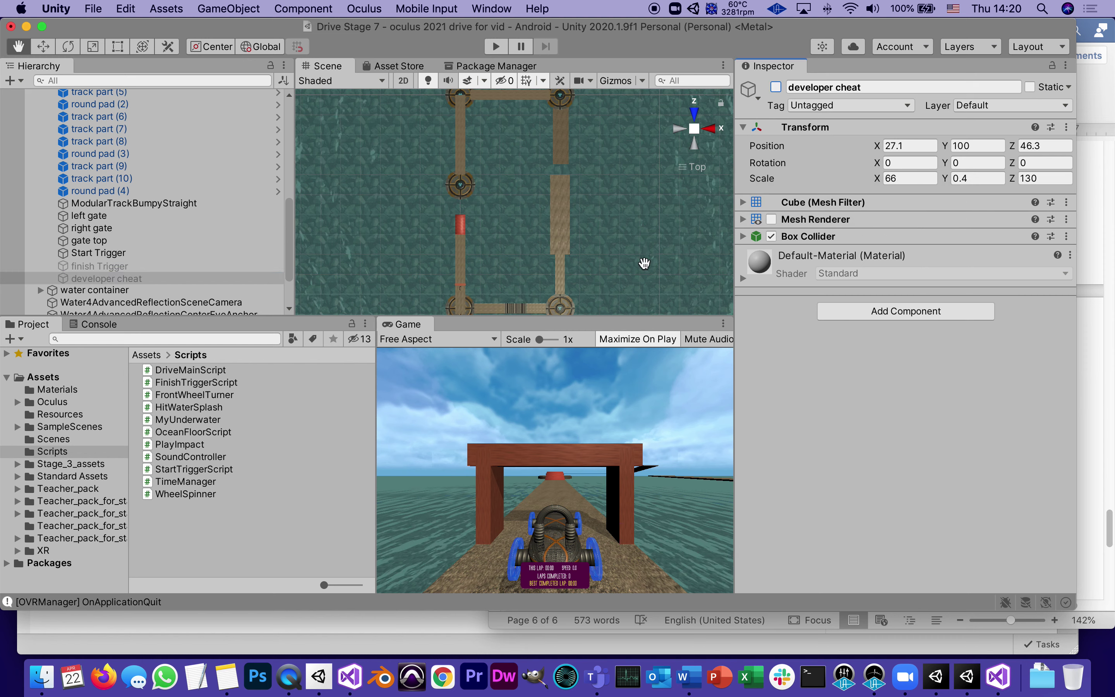
# Step: Save the scene and the project, then bring the Word guide forward
pyautogui.click(100, 9)
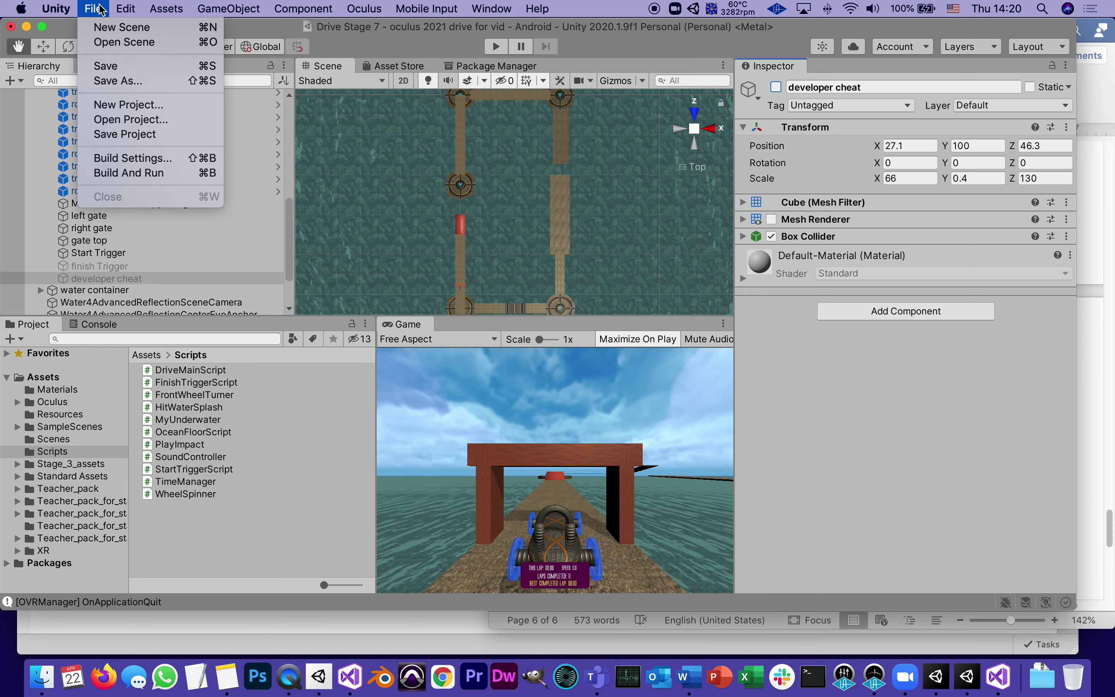
pyautogui.click(101, 67)
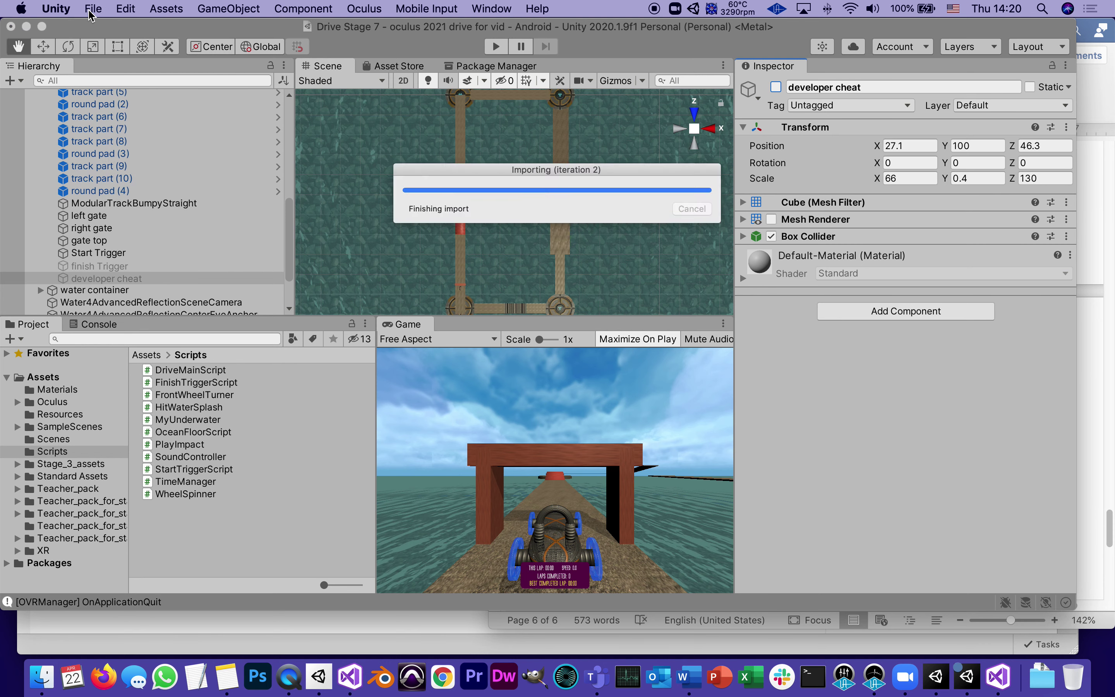
pyautogui.click(92, 10)
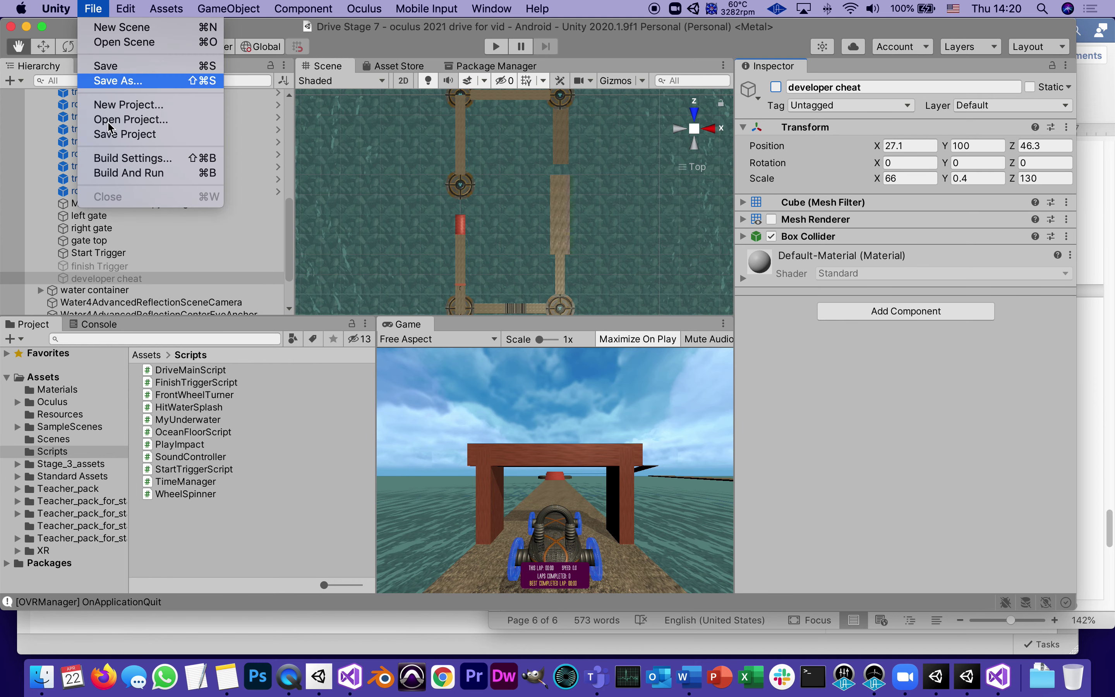
pyautogui.click(125, 134)
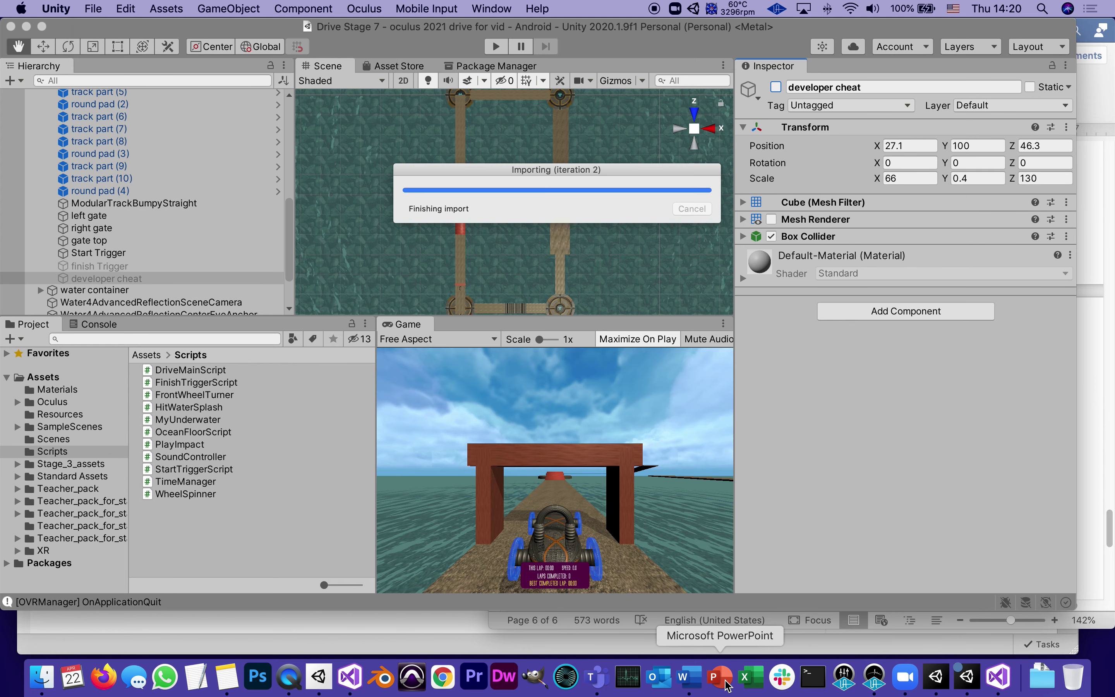
pyautogui.click(690, 676)
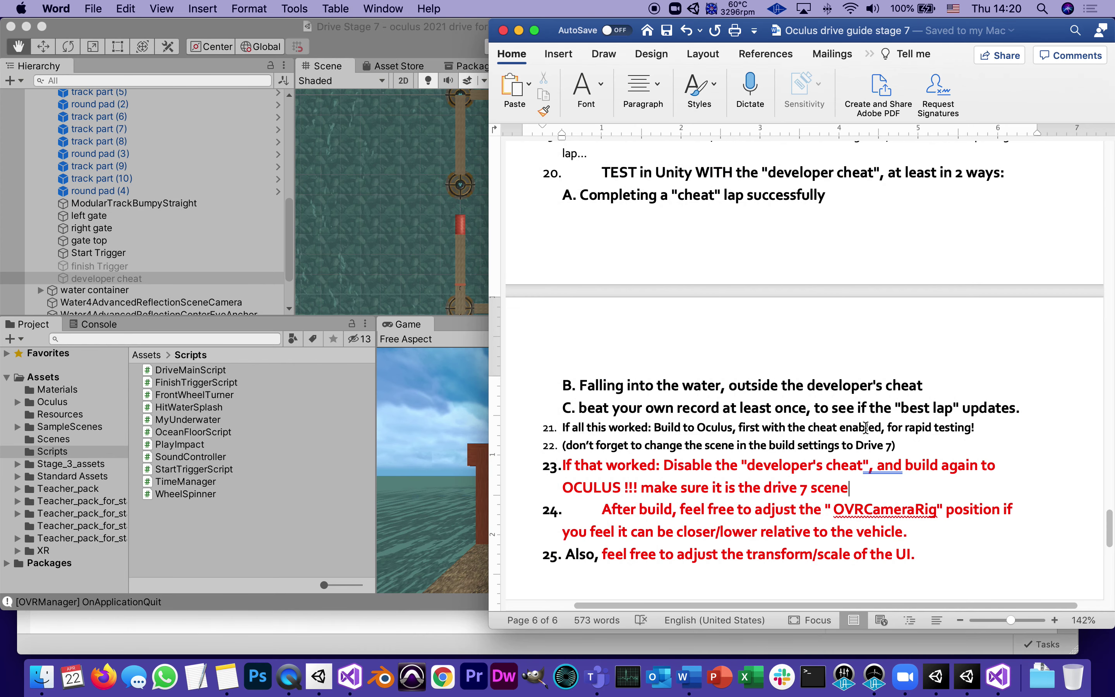
# Step: Scroll the Word guide down to review steps 23–25 up to 'End of stage 7!'
pyautogui.scroll(-3, 775, 436)
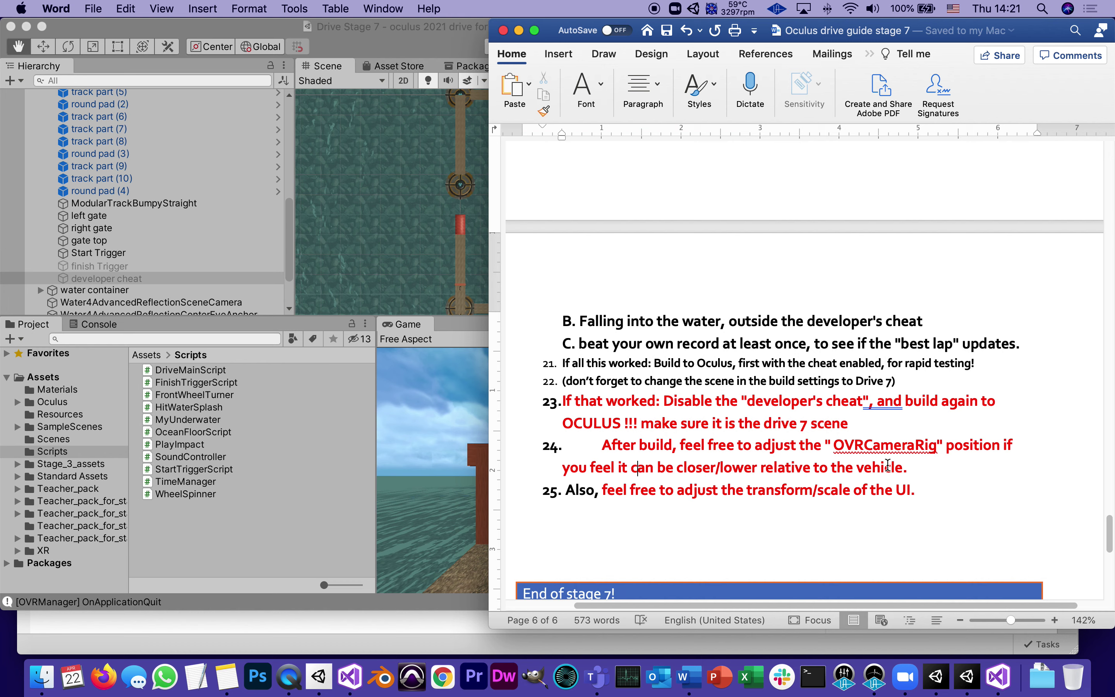
# Step: Select the OVRCameraRig in the Hierarchy and set its Z position to -2.16
pyautogui.click(291, 230)
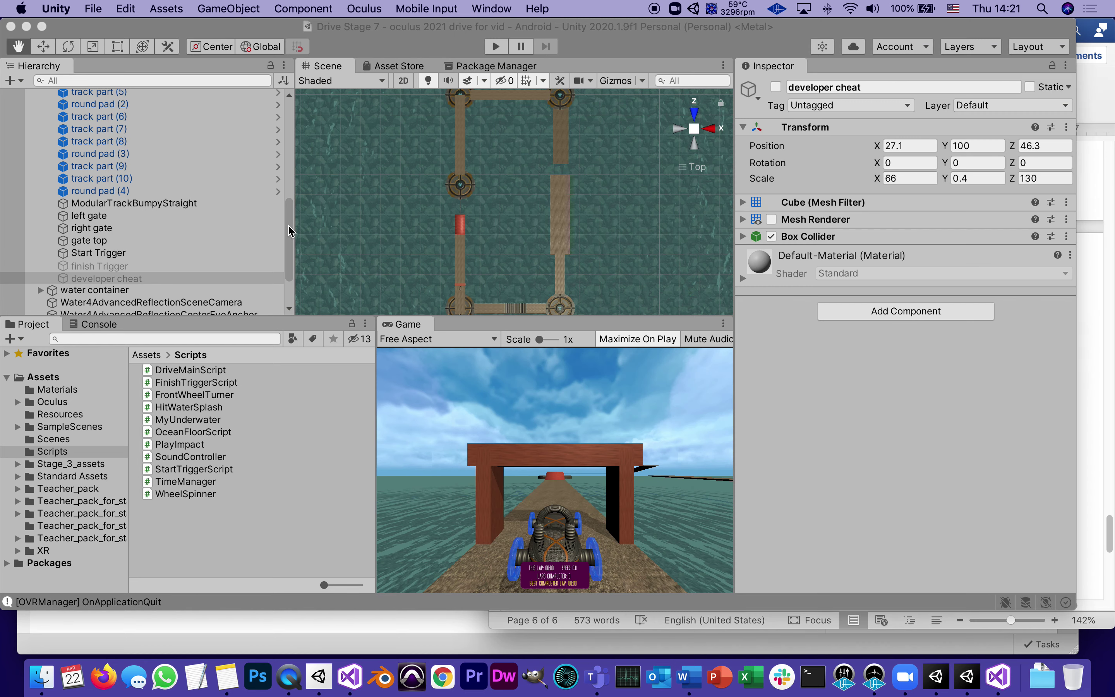
pyautogui.scroll(10, 292, 151)
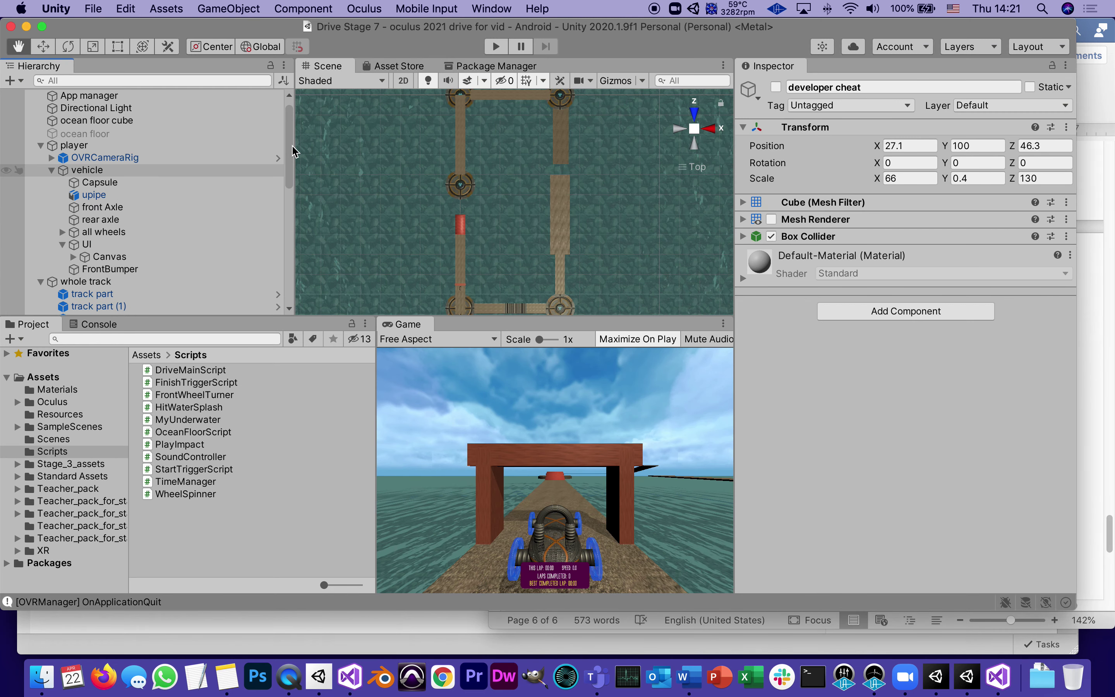
pyautogui.scroll(-2, 291, 175)
pyautogui.scroll(-1, 291, 184)
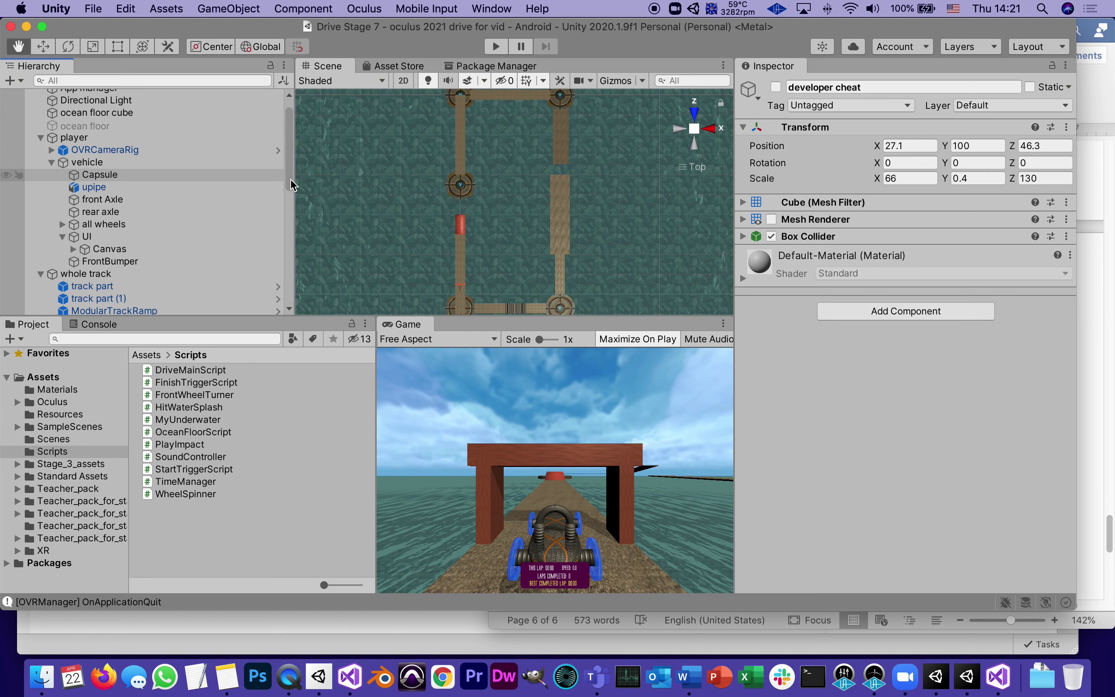
pyautogui.click(52, 163)
pyautogui.click(68, 152)
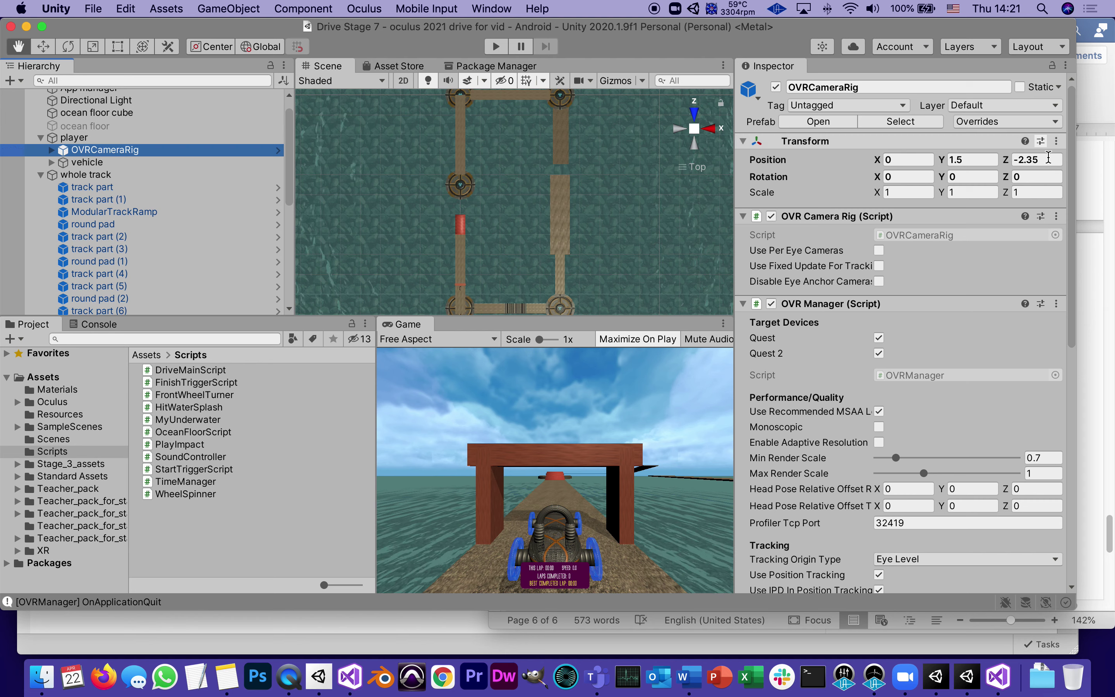
pyautogui.click(1048, 157)
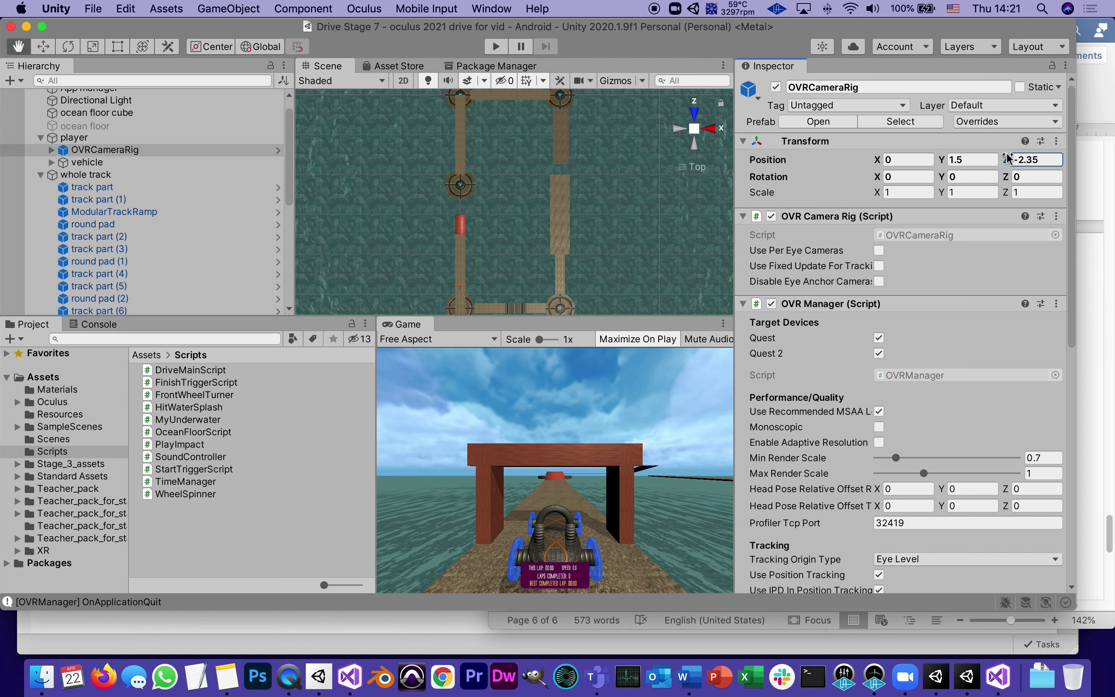
pyautogui.moveTo(1007, 158); pyautogui.dragTo(1008, 151)
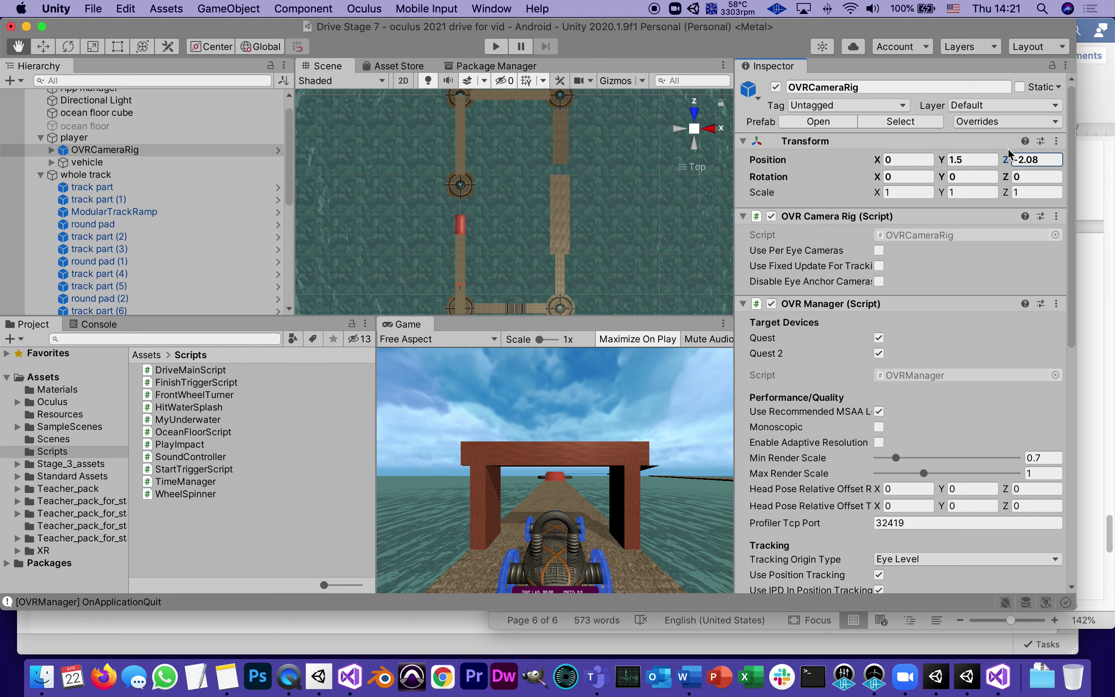
pyautogui.moveTo(1008, 152)
pyautogui.mouseDown()
pyautogui.moveTo(963, 168)
pyautogui.moveTo(950, 157)
pyautogui.moveTo(1004, 163)
pyautogui.mouseUp()
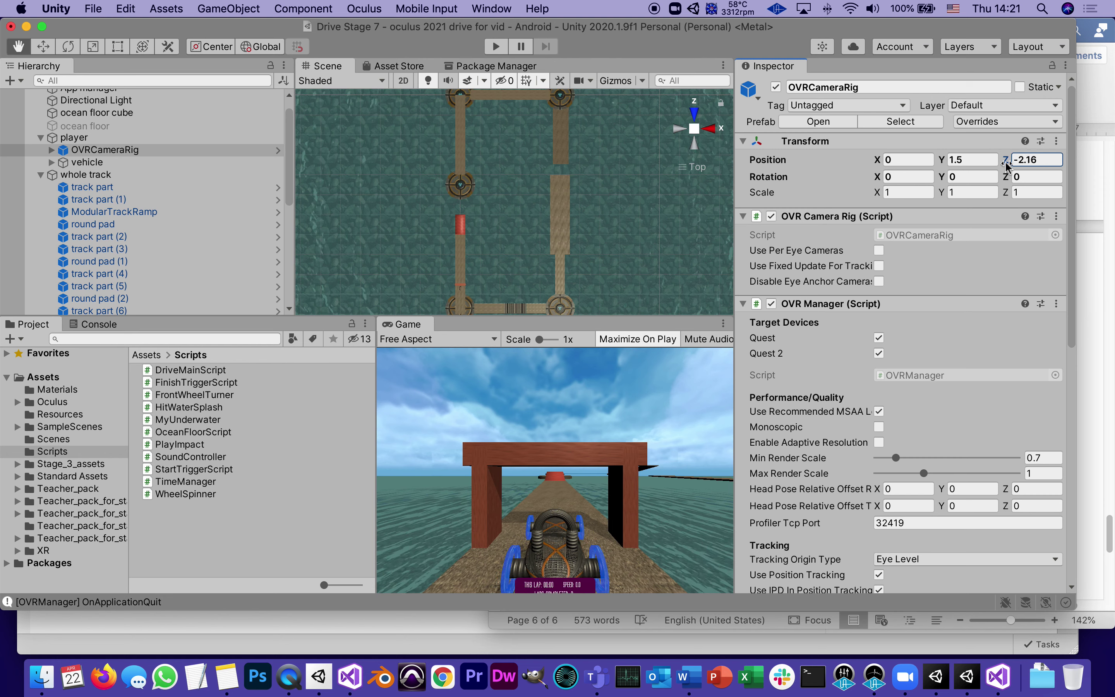
# Step: Lower the OVRCameraRig's Y position to 1.25, checking the value against the Word guide
pyautogui.click(941, 160)
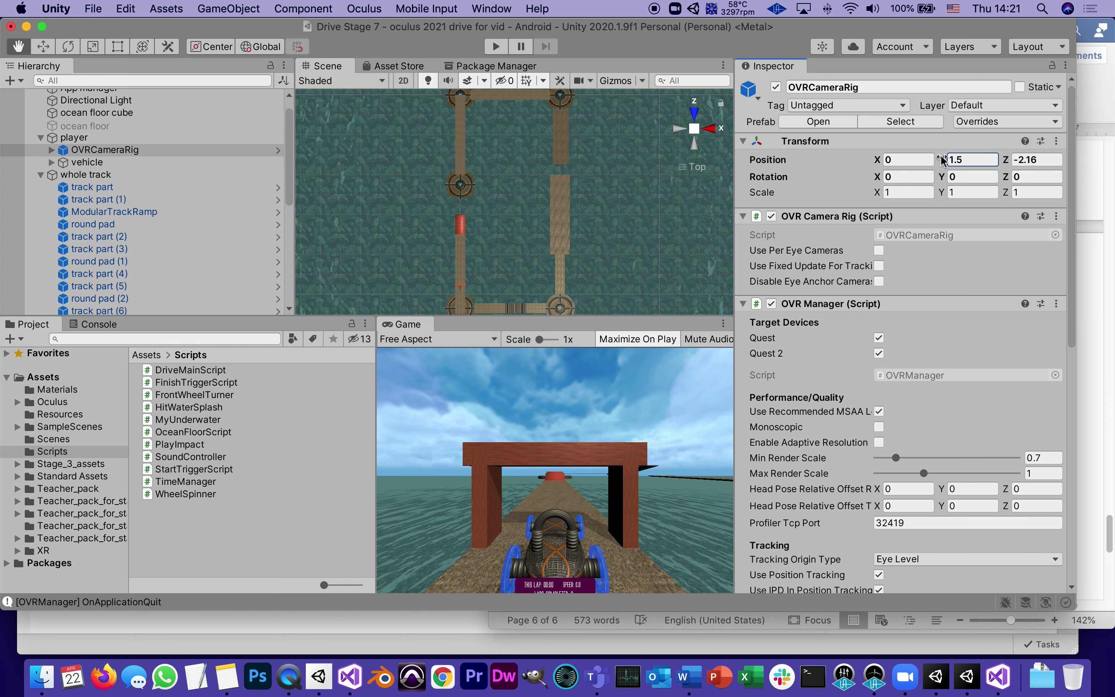
pyautogui.moveTo(941, 160); pyautogui.dragTo(941, 173)
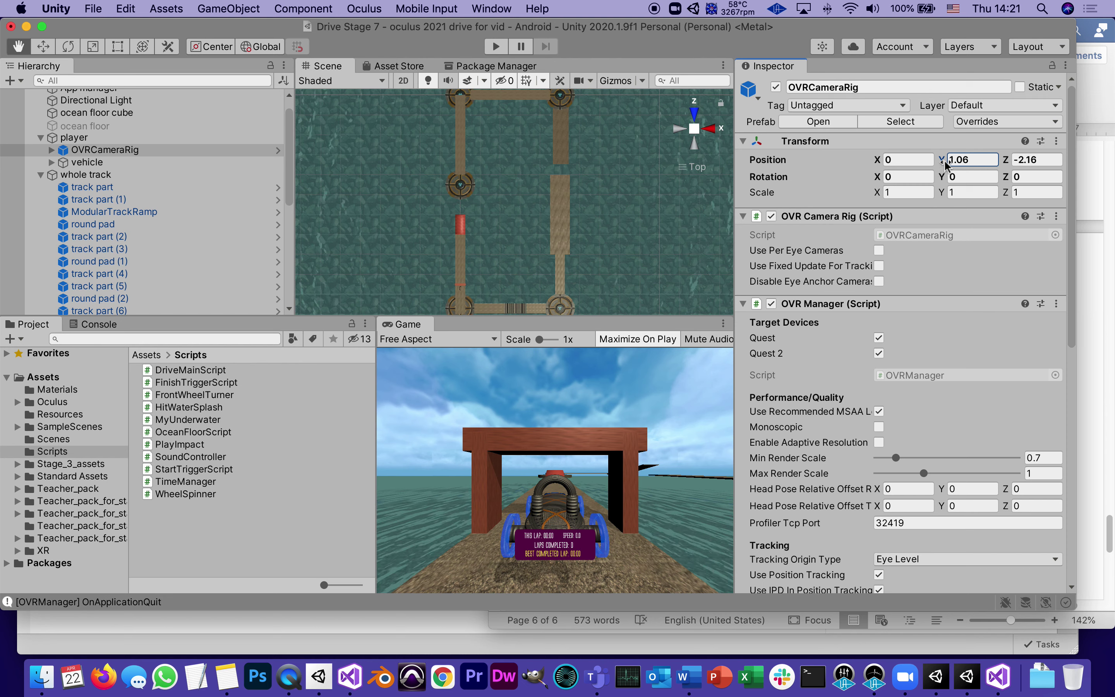
pyautogui.click(958, 161)
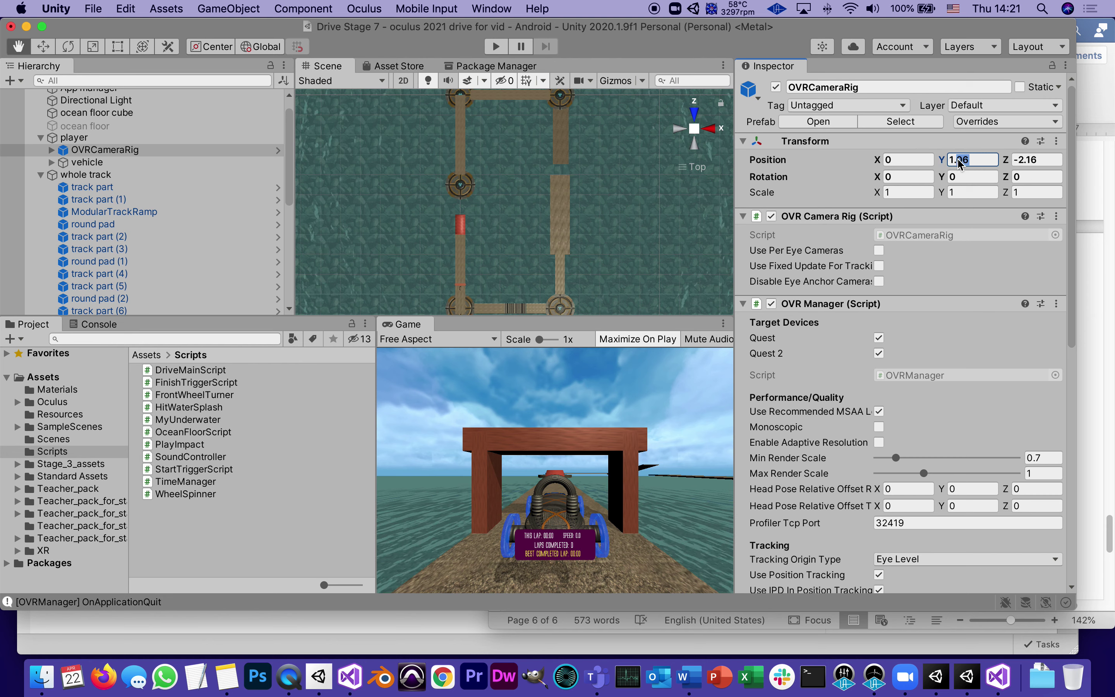
pyautogui.write('1.5')
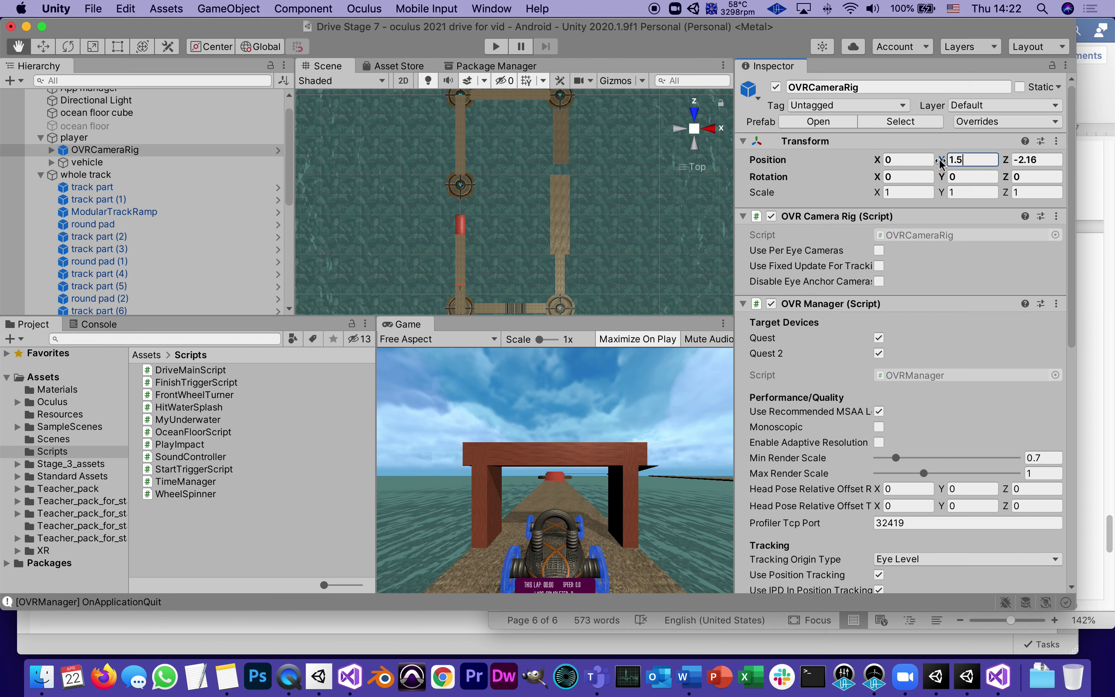
pyautogui.moveTo(942, 168); pyautogui.dragTo(941, 174)
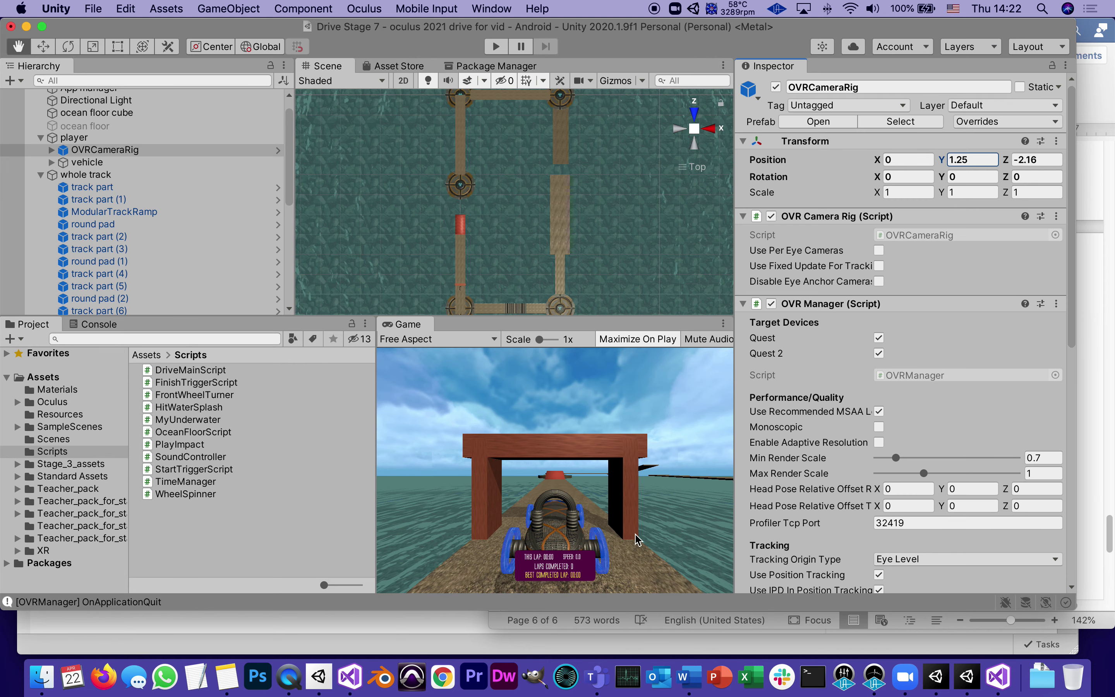
pyautogui.click(696, 686)
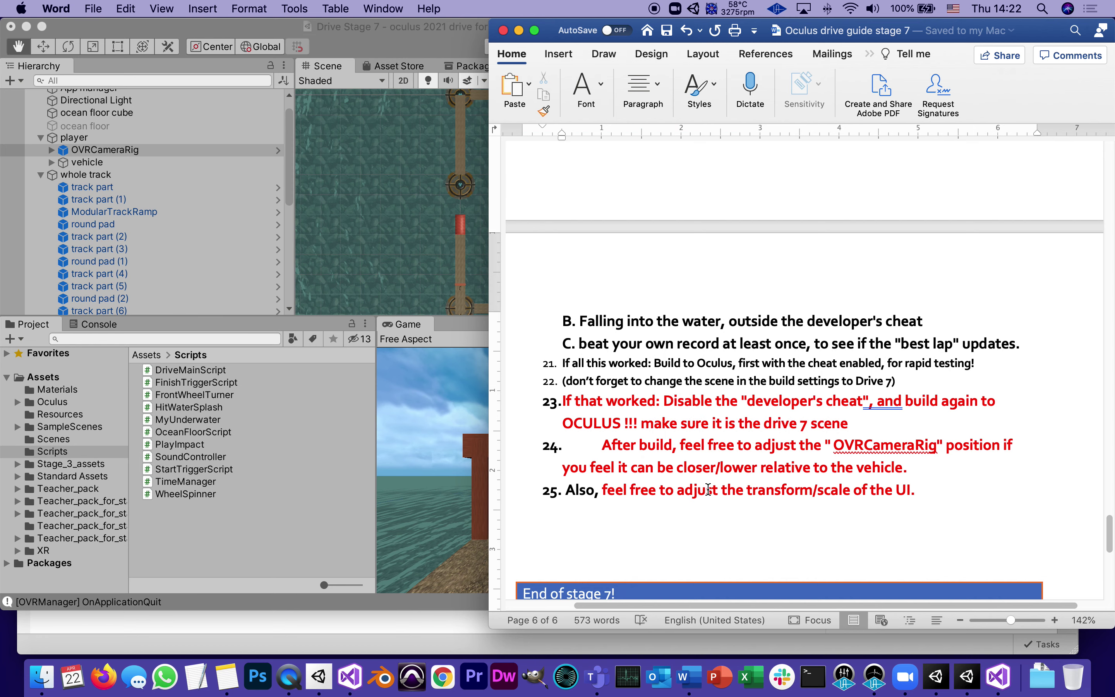
pyautogui.click(364, 35)
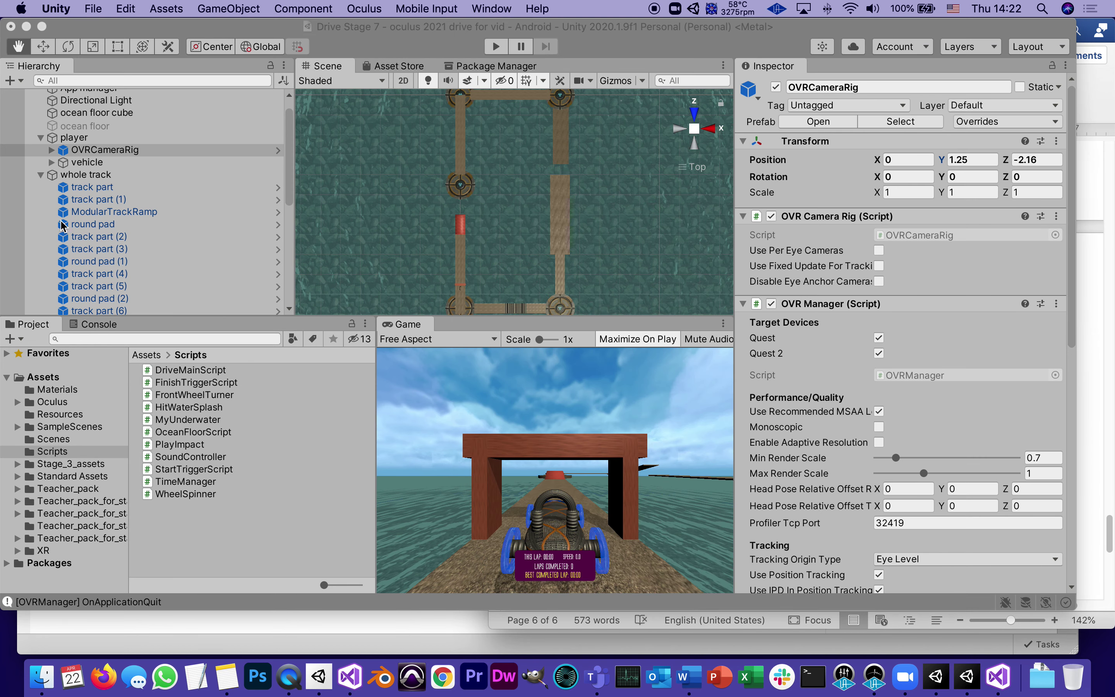
# Step: Select the vehicle's UI object and enlarge the Game view to check it
pyautogui.click(52, 162)
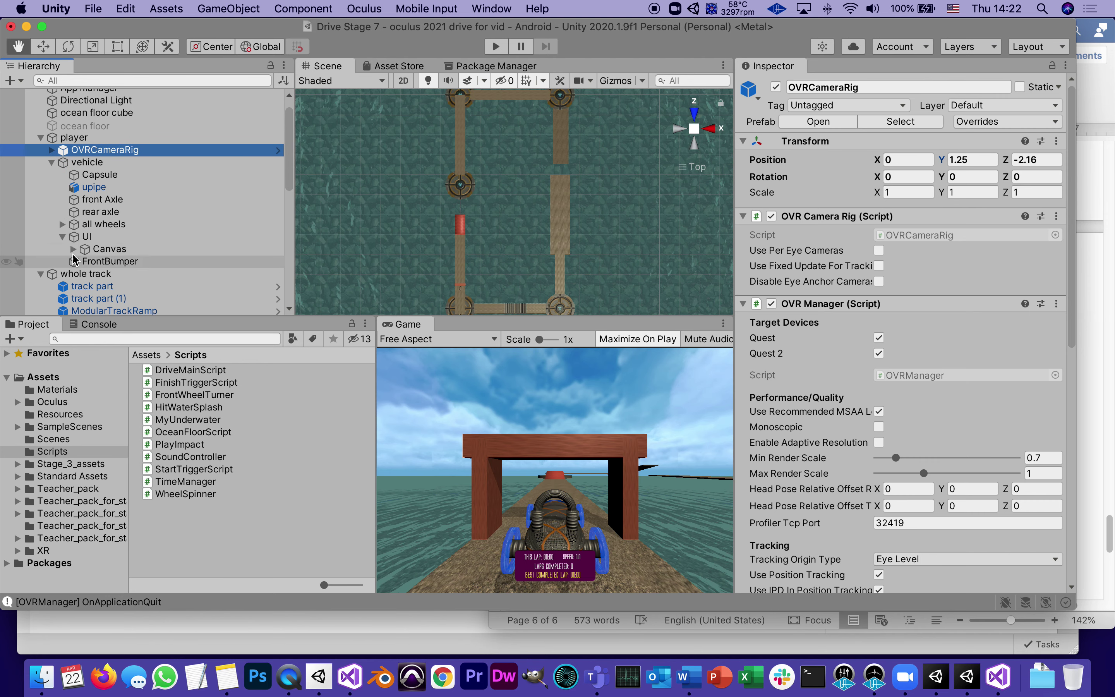
pyautogui.click(92, 236)
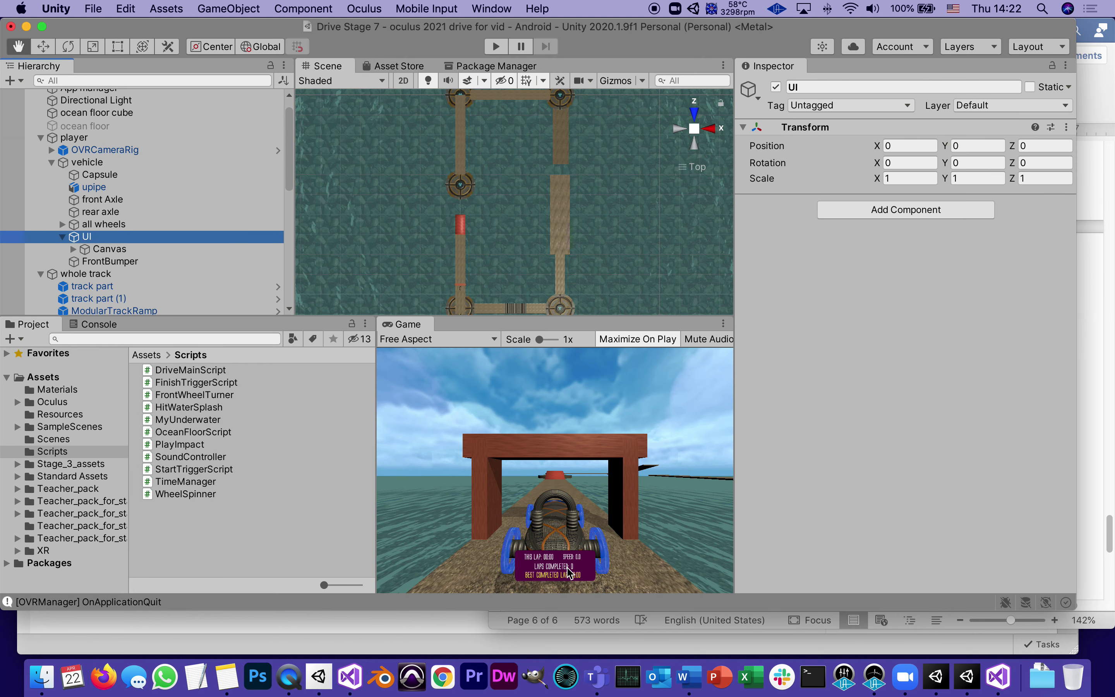
pyautogui.moveTo(667, 317); pyautogui.dragTo(663, 198)
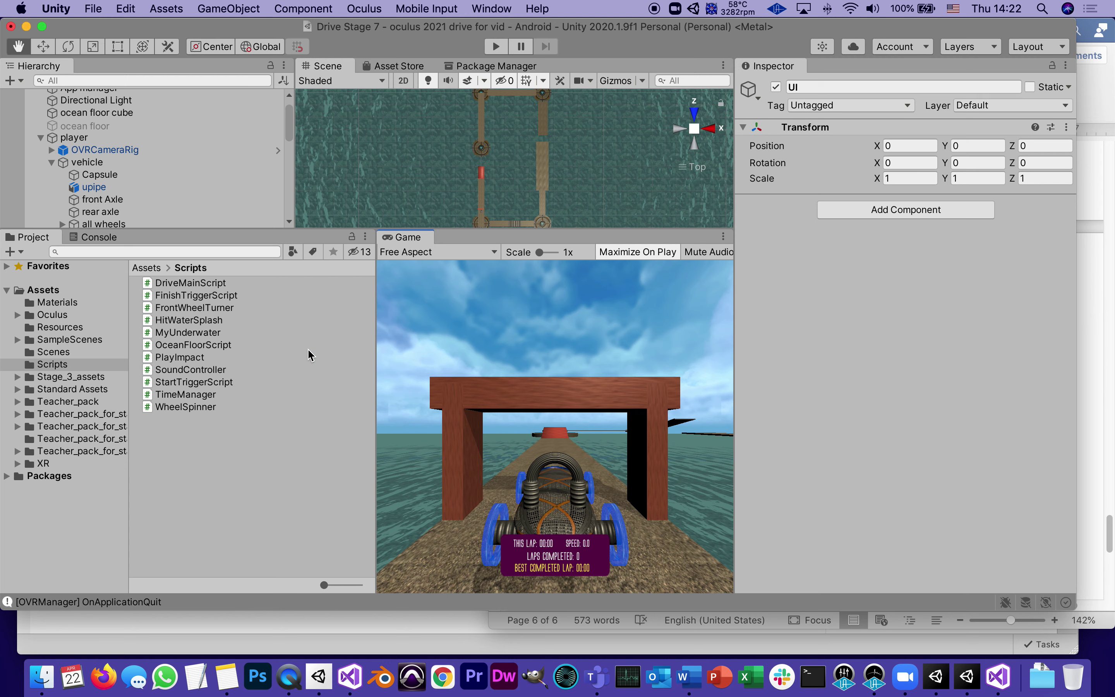
pyautogui.scroll(-4, 199, 189)
# Step: Stretch the UI's X scale as a test, then set its scale back to 1
pyautogui.click(78, 174)
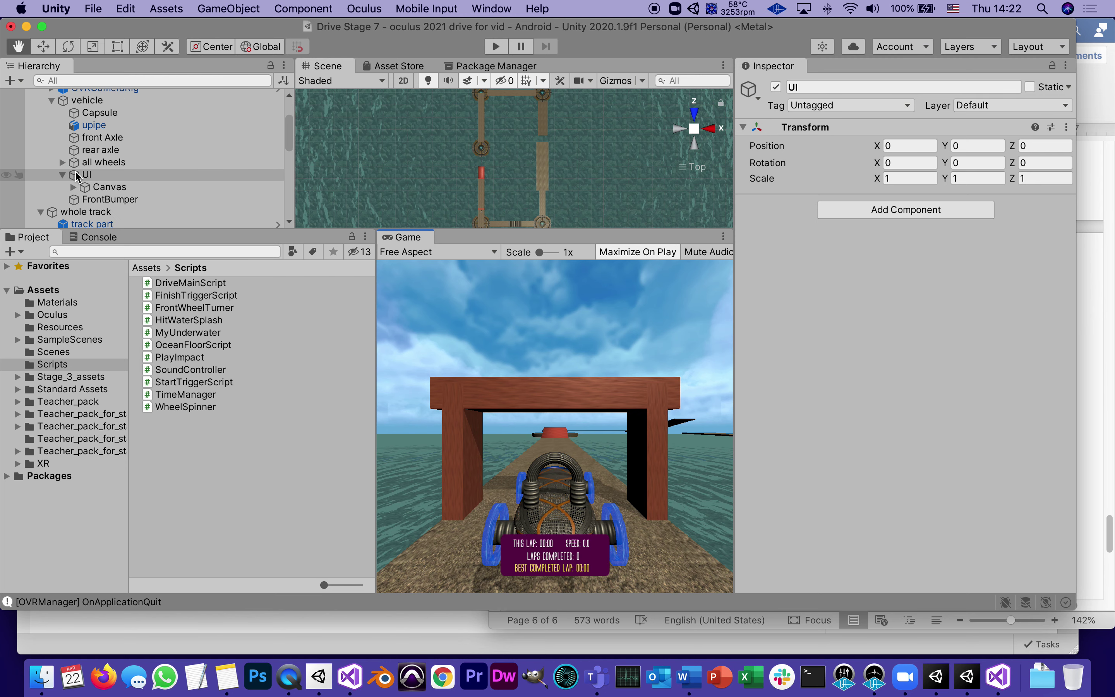
pyautogui.moveTo(876, 179); pyautogui.dragTo(1009, 182)
pyautogui.write('1')
pyautogui.click(1001, 174)
pyautogui.write('1')
pyautogui.press('Return')
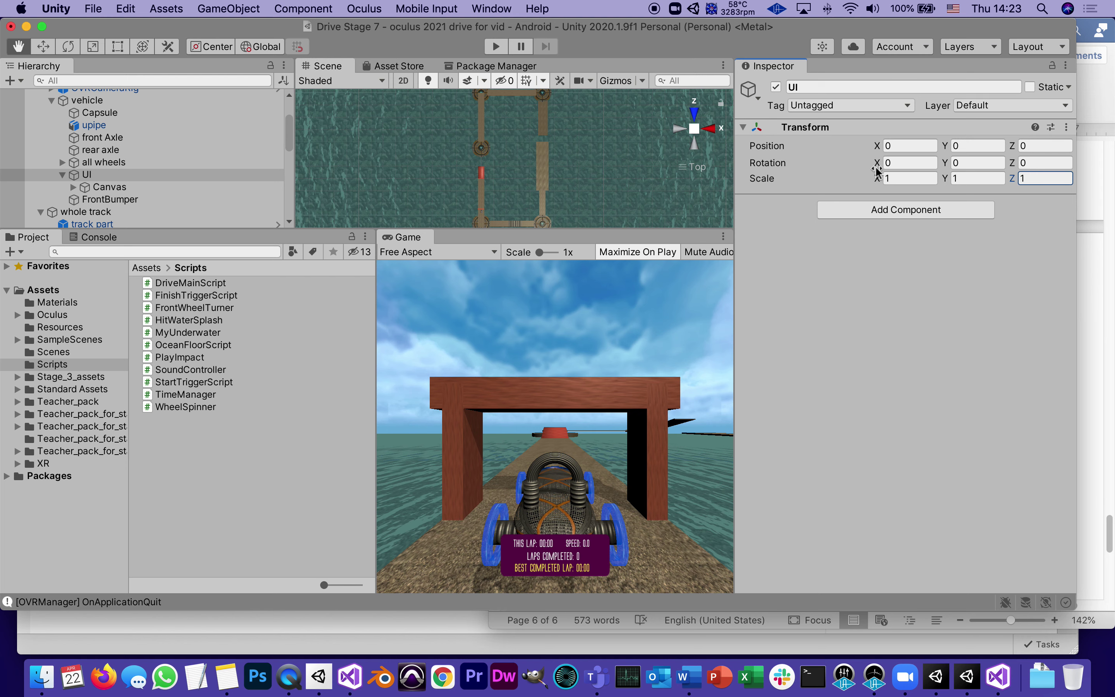
pyautogui.click(877, 147)
# Step: Place the lap-info UI at X -1.97 with Y rotation -57.86, then test-play the scene
pyautogui.moveTo(877, 147); pyautogui.dragTo(850, 150)
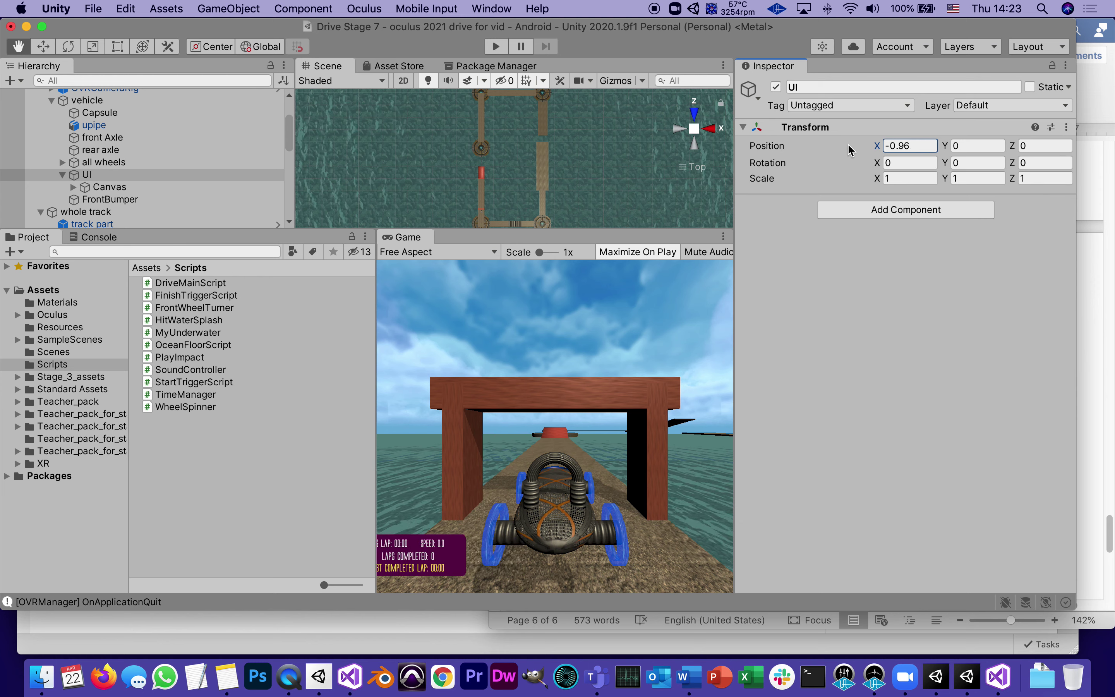
pyautogui.click(945, 164)
pyautogui.moveTo(945, 165); pyautogui.dragTo(878, 634)
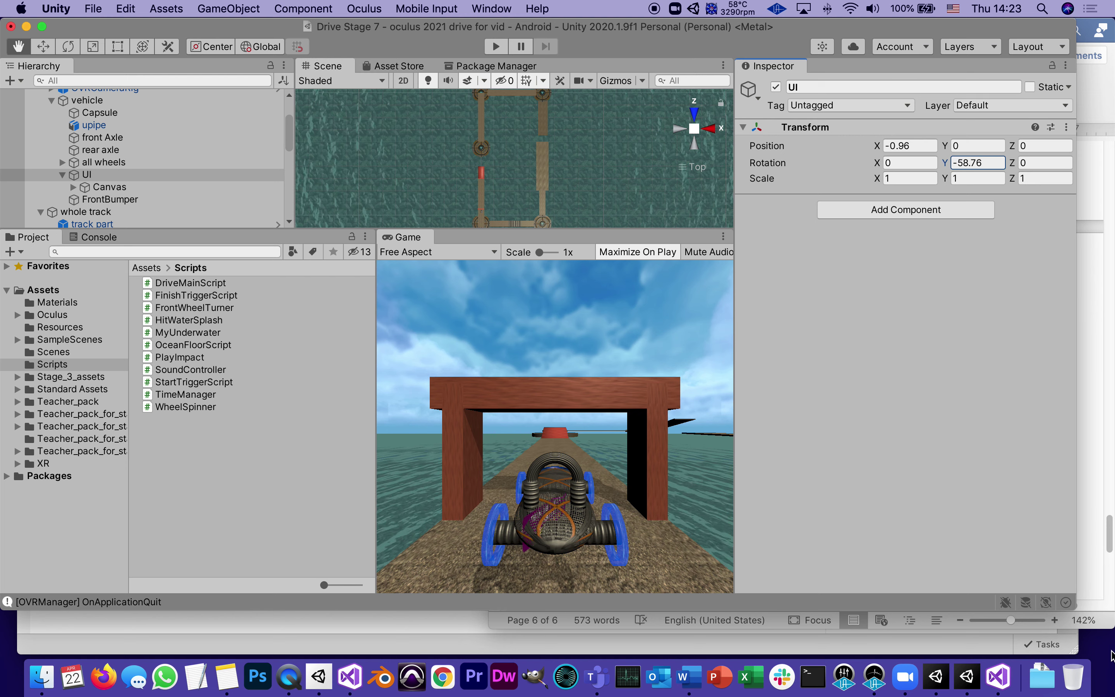
pyautogui.moveTo(1110, 631); pyautogui.dragTo(1111, 632)
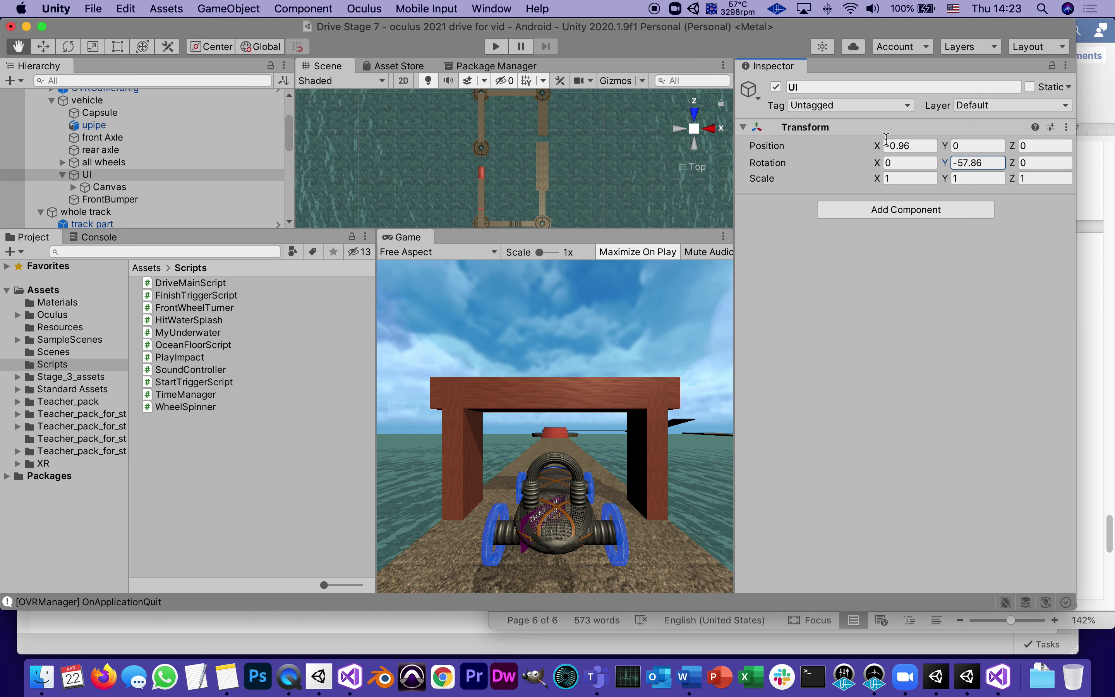
pyautogui.moveTo(877, 150)
pyautogui.mouseDown()
pyautogui.moveTo(877, 136)
pyautogui.moveTo(879, 174)
pyautogui.mouseUp()
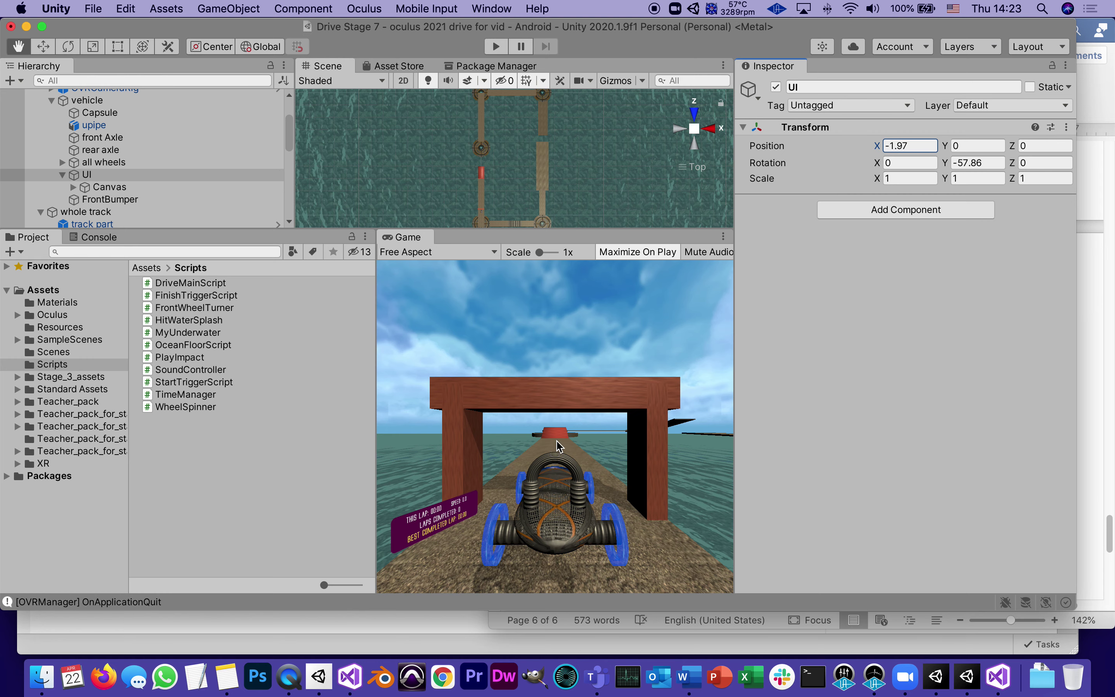
pyautogui.click(500, 52)
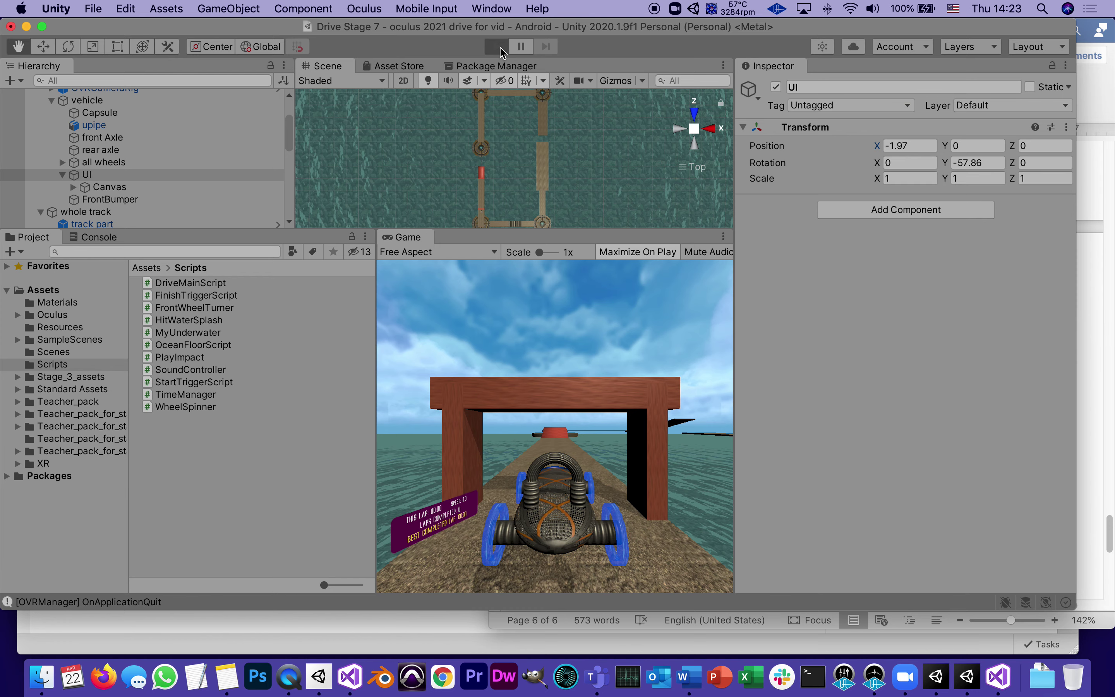
pyautogui.click(500, 48)
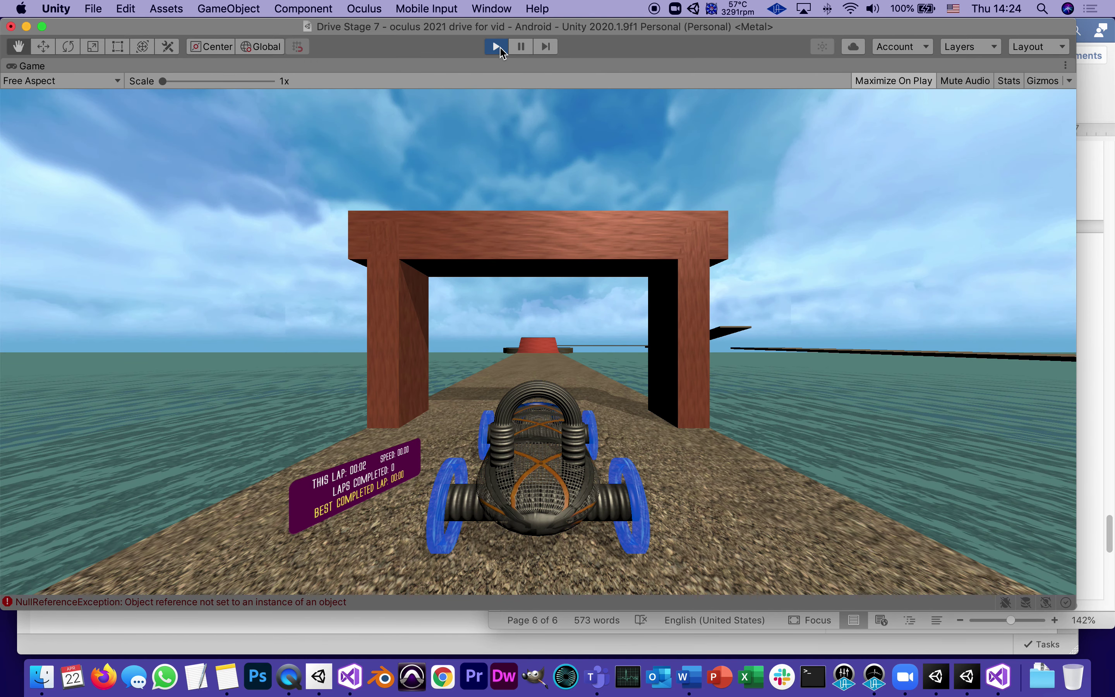
pyautogui.press('Up')
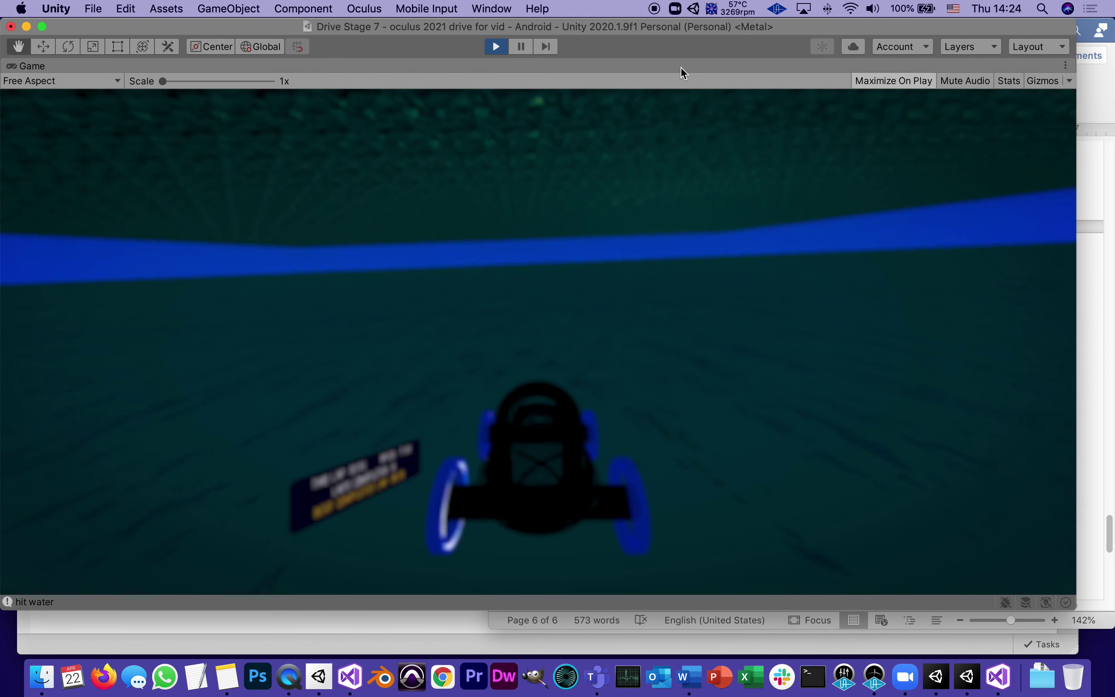
pyautogui.click(495, 46)
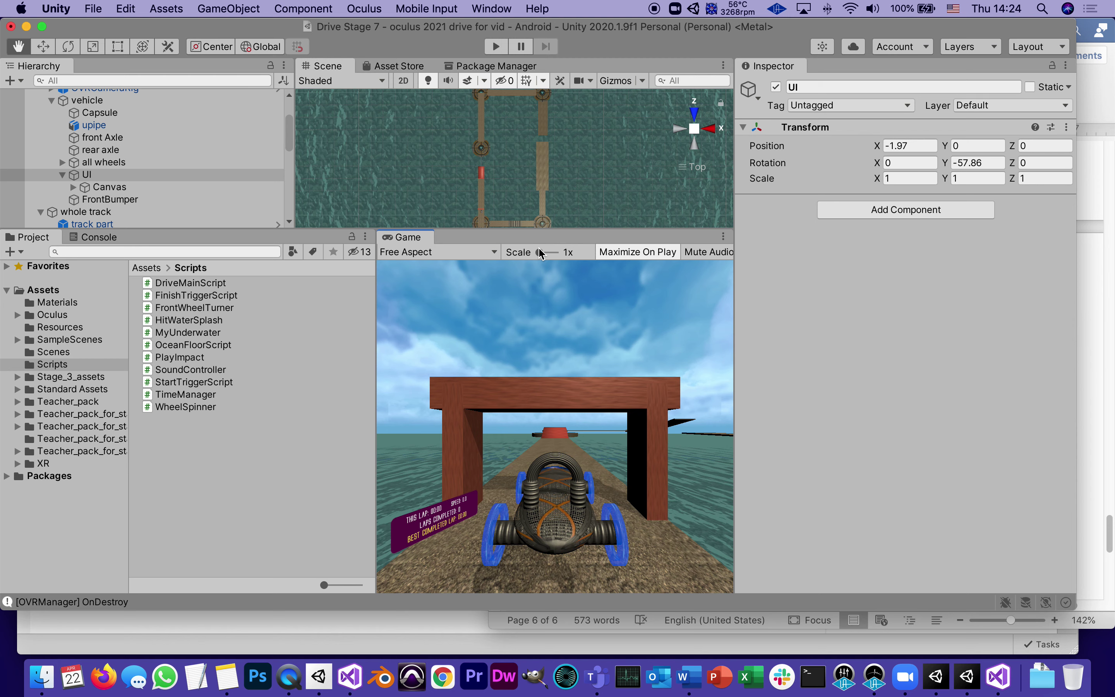
# Step: Reset the vehicle UI's Transform so position and rotation return to 0, 0, 0
pyautogui.click(75, 176)
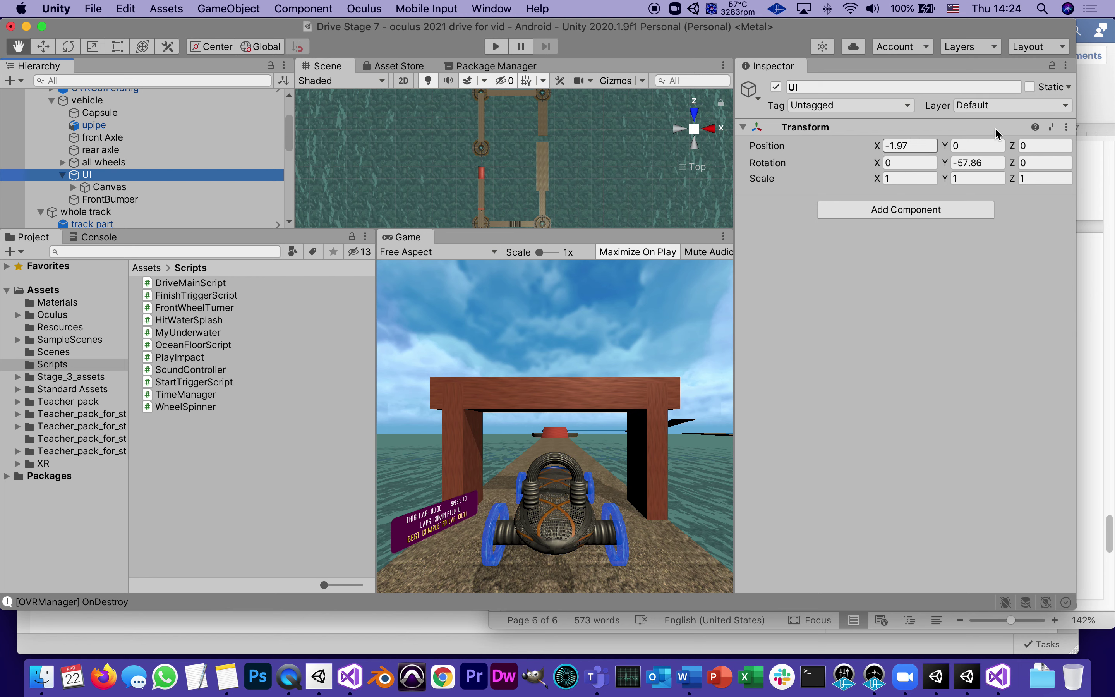
pyautogui.click(1064, 128)
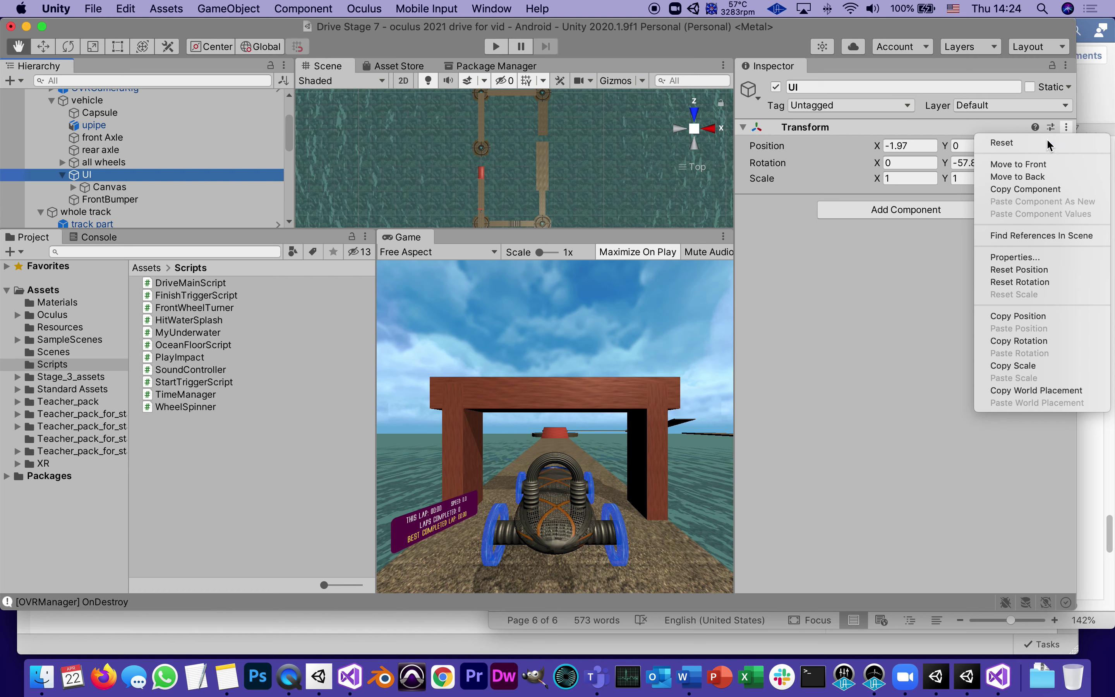
pyautogui.click(1046, 138)
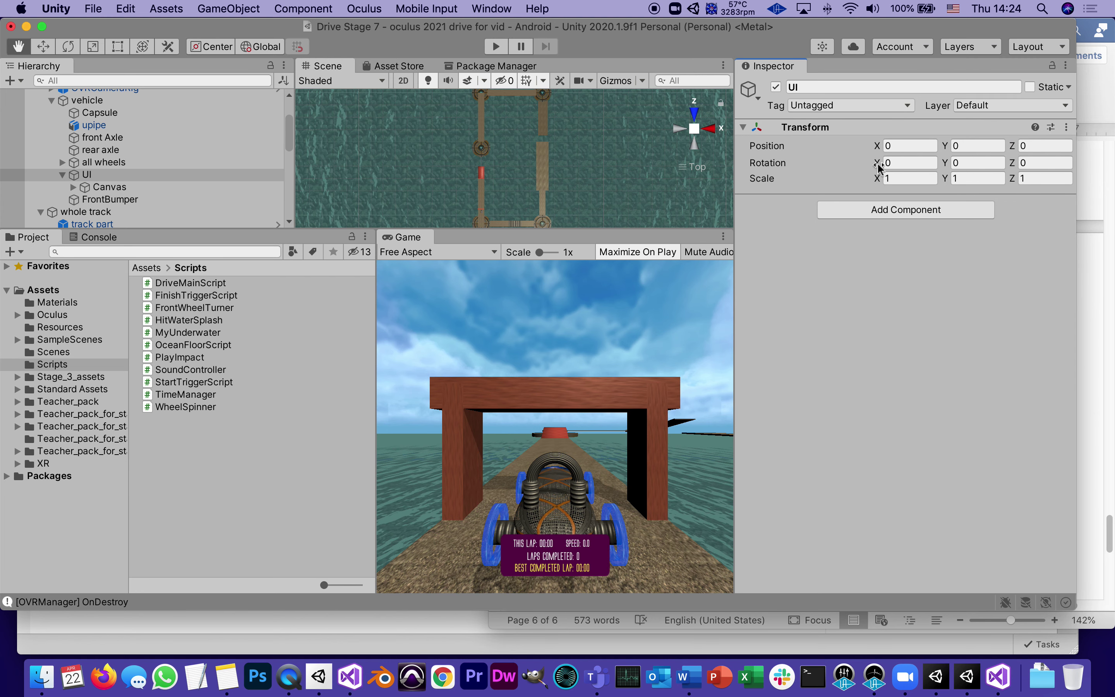
pyautogui.moveTo(878, 166); pyautogui.dragTo(856, 244)
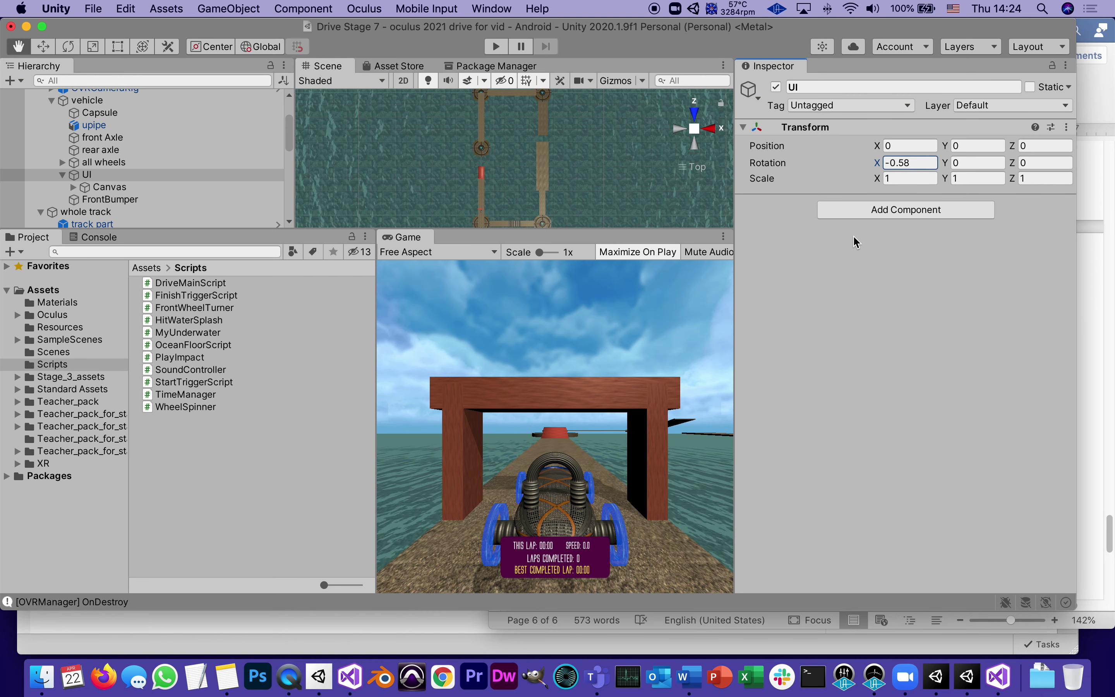
pyautogui.write('0')
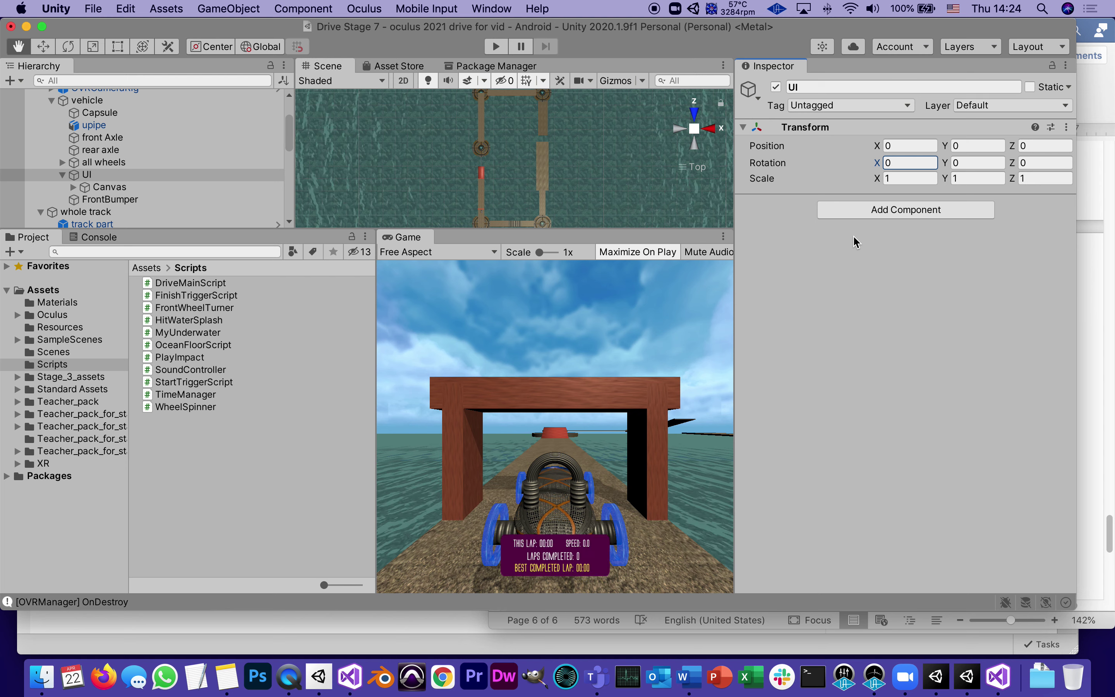